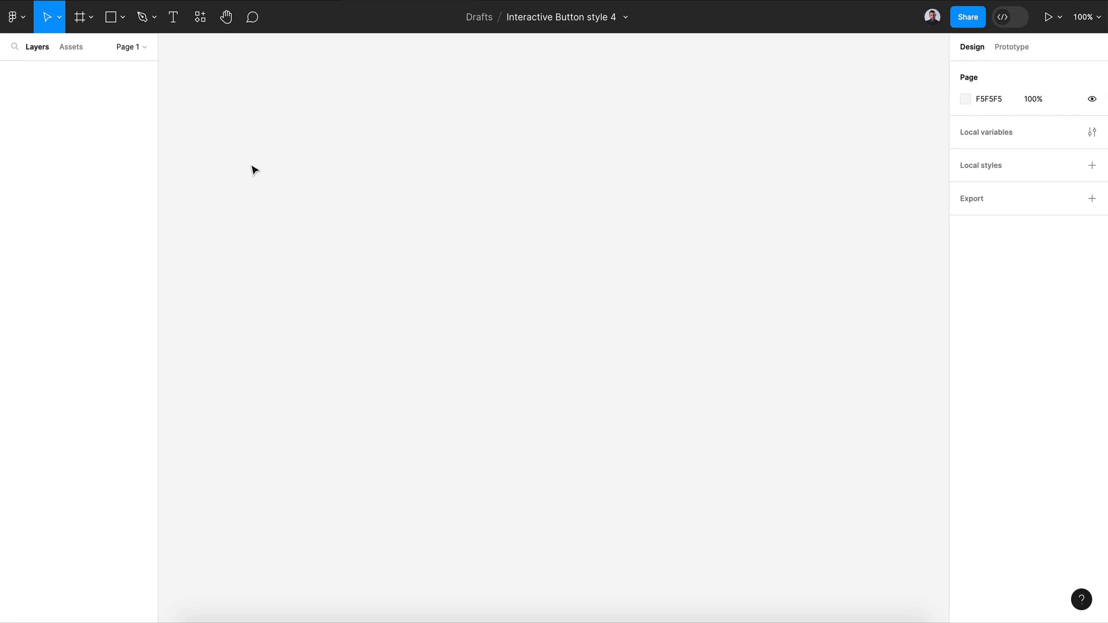
- Draw Frame 1 at 200×44 with a corner radius of 25
{"action": "left_click", "coordinate": [80, 17]}
{"action": "left_click_drag", "start_coordinate": [371, 186], "coordinate": [653, 244]}
{"action": "left_click", "coordinate": [1000, 154]}
{"action": "type", "text": "200"}
{"action": "left_click", "coordinate": [1069, 146]}
{"action": "type", "text": "44"}
{"action": "key", "text": "Return"}
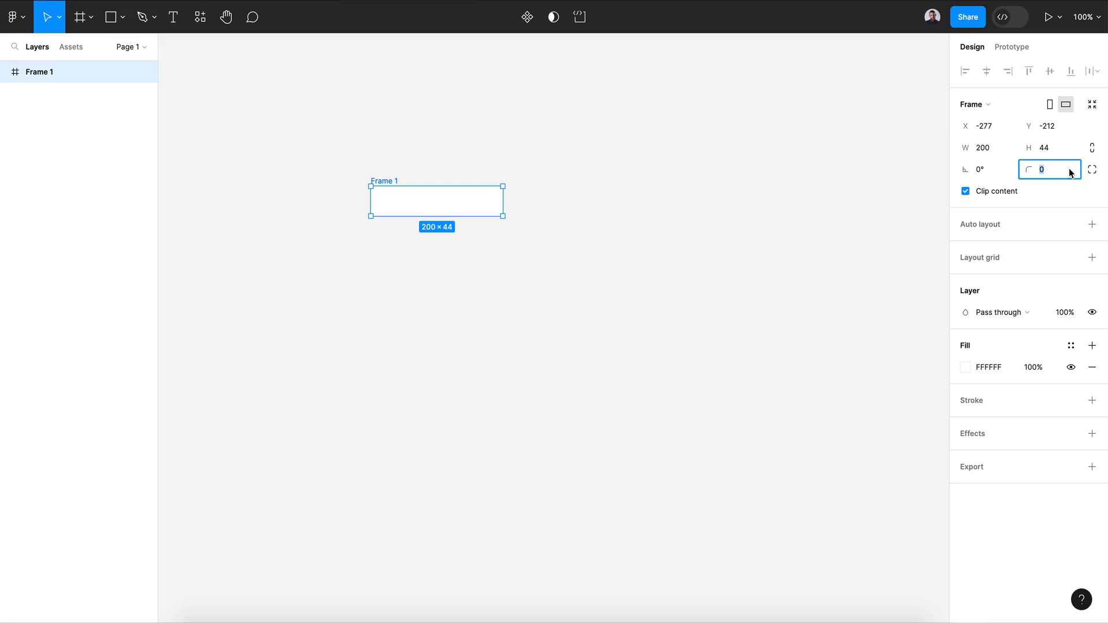
{"action": "type", "text": "25"}
{"action": "key", "text": "Return"}
- Add auto layout to Frame 1
{"action": "left_click", "coordinate": [514, 245]}
{"action": "scroll", "coordinate": [407, 241], "scroll_direction": "up", "scroll_amount": 3}
{"action": "scroll", "coordinate": [407, 241], "scroll_direction": "up", "scroll_amount": 3}
{"action": "left_click", "coordinate": [439, 231]}
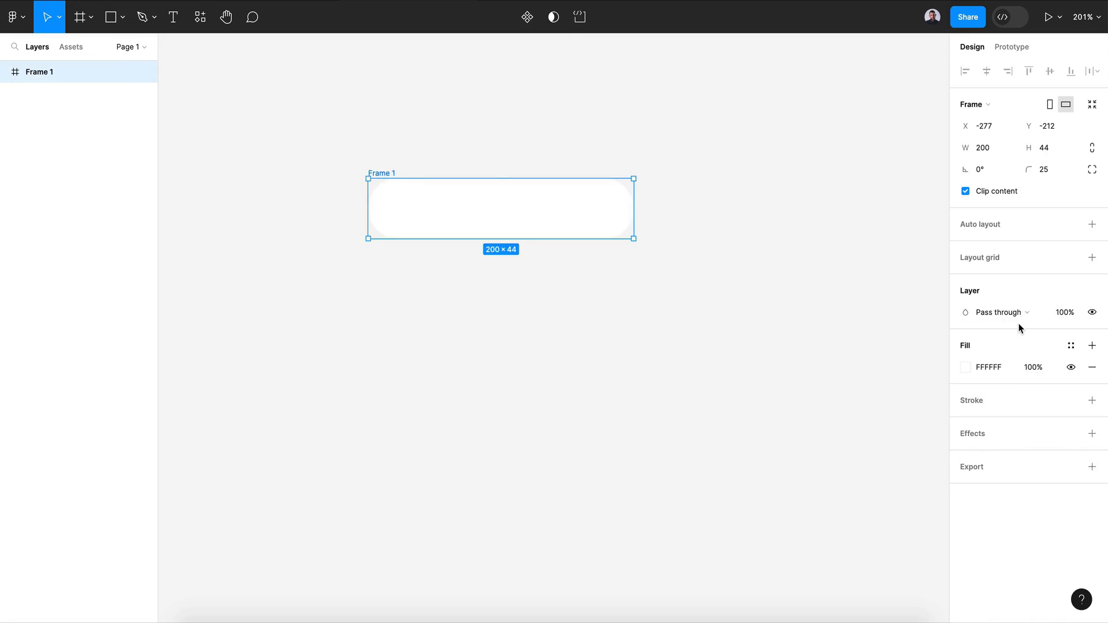
{"action": "left_click", "coordinate": [1091, 228]}
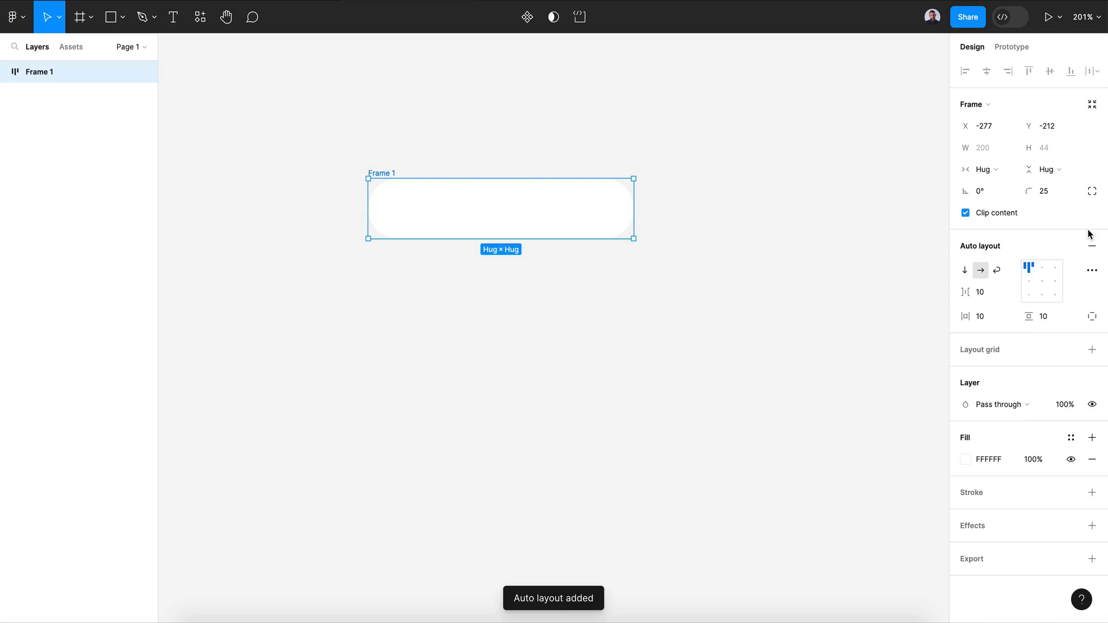
- Give Frame 1 a linear gradient fill with a bright sky-blue left stop
{"action": "left_click", "coordinate": [967, 461]}
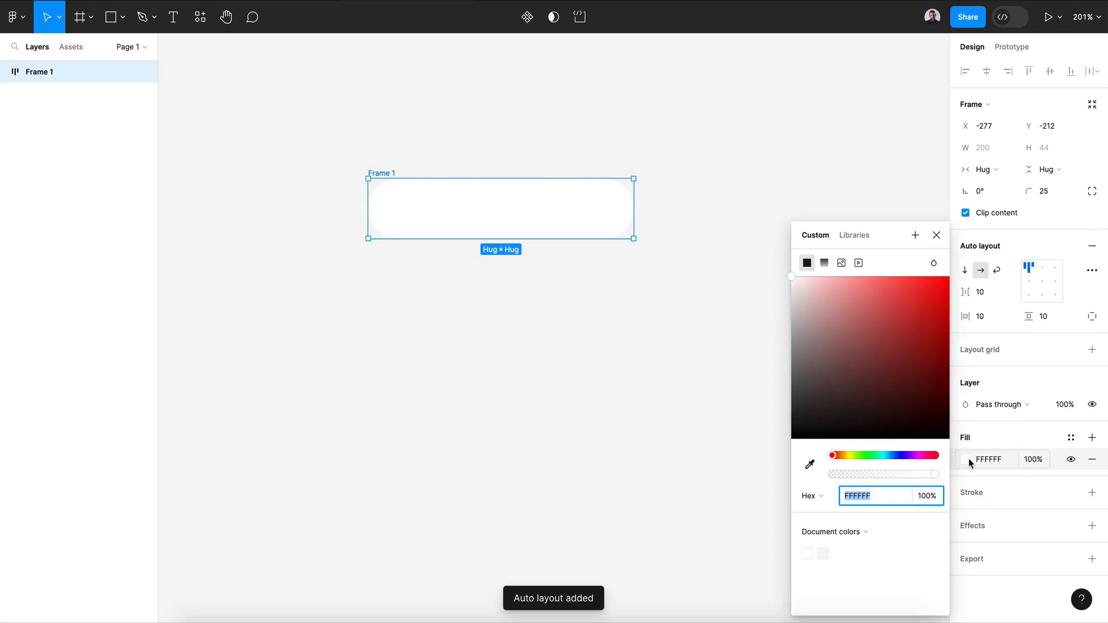
{"action": "left_click", "coordinate": [825, 263]}
{"action": "left_click", "coordinate": [808, 248]}
{"action": "left_click_drag", "start_coordinate": [863, 455], "coordinate": [888, 456]}
{"action": "left_click_drag", "start_coordinate": [917, 316], "coordinate": [932, 287]}
{"action": "left_click", "coordinate": [936, 245]}
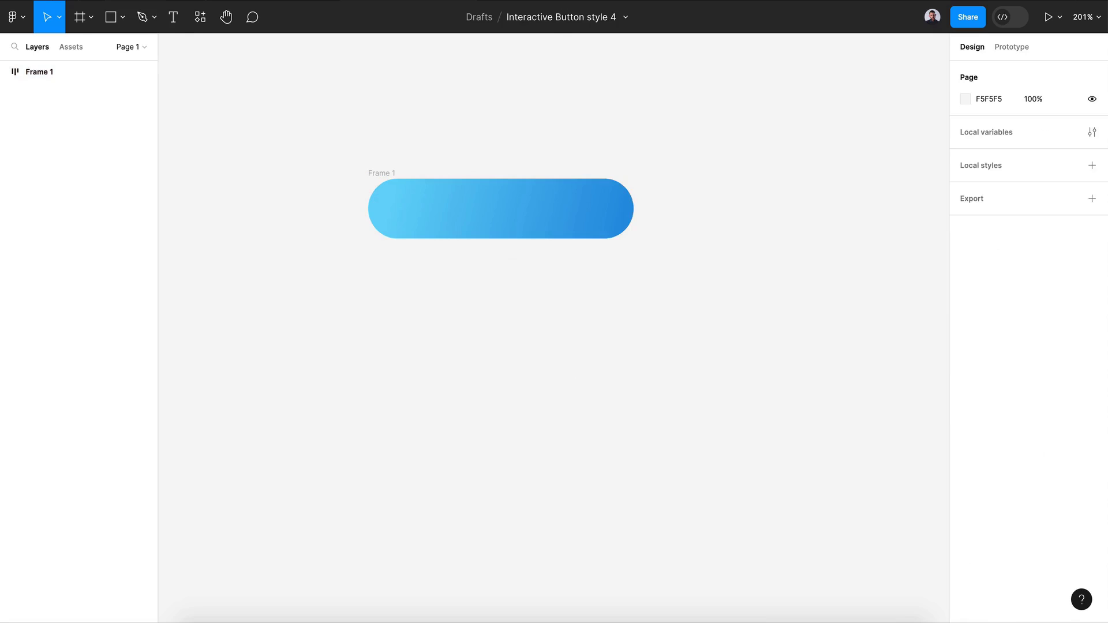
{"action": "left_click", "coordinate": [171, 27]}
- Discard the empty text layer and fix Frame 1's sizing at 200 wide by 44 high
{"action": "left_click", "coordinate": [490, 204]}
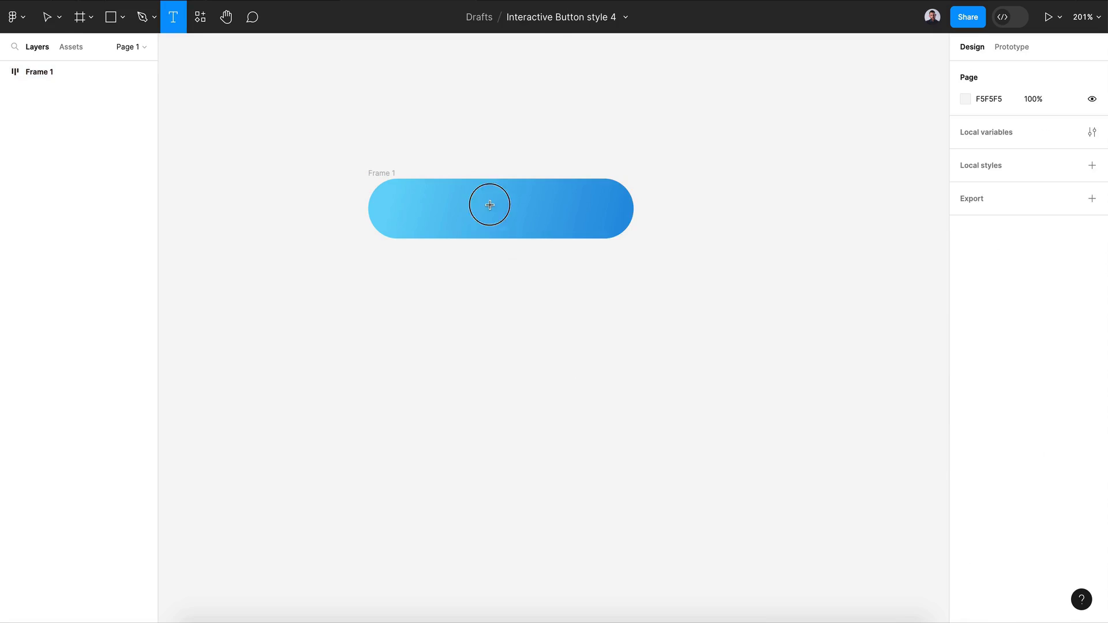
{"action": "left_click", "coordinate": [522, 315]}
{"action": "left_click", "coordinate": [412, 213]}
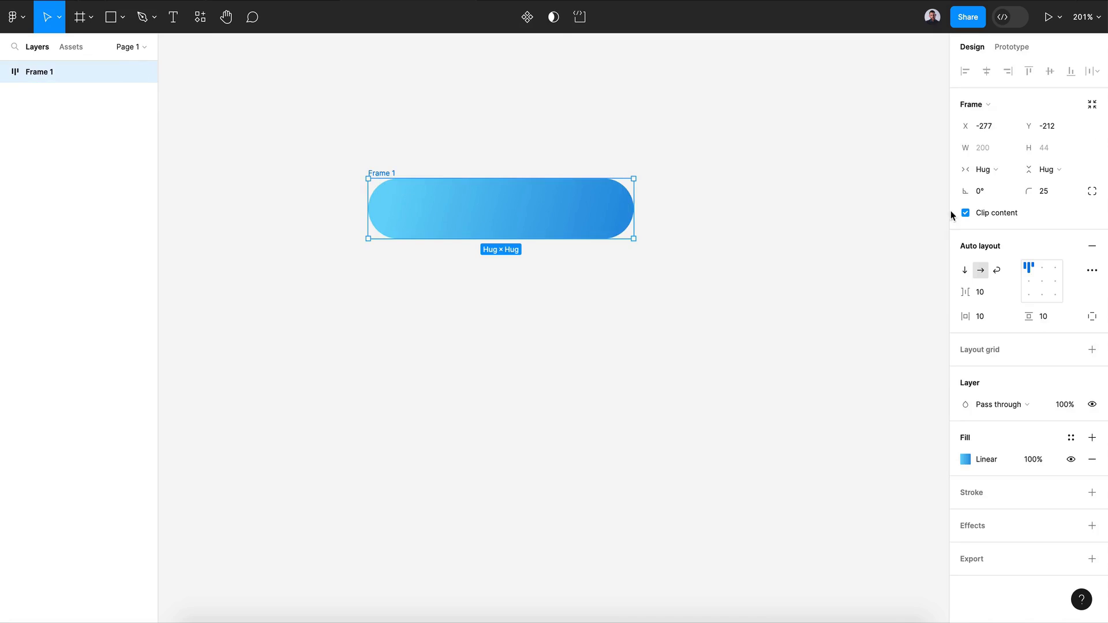
{"action": "left_click", "coordinate": [993, 149]}
{"action": "left_click", "coordinate": [998, 168]}
{"action": "left_click", "coordinate": [996, 153]}
{"action": "left_click", "coordinate": [1045, 169]}
{"action": "left_click", "coordinate": [1042, 153]}
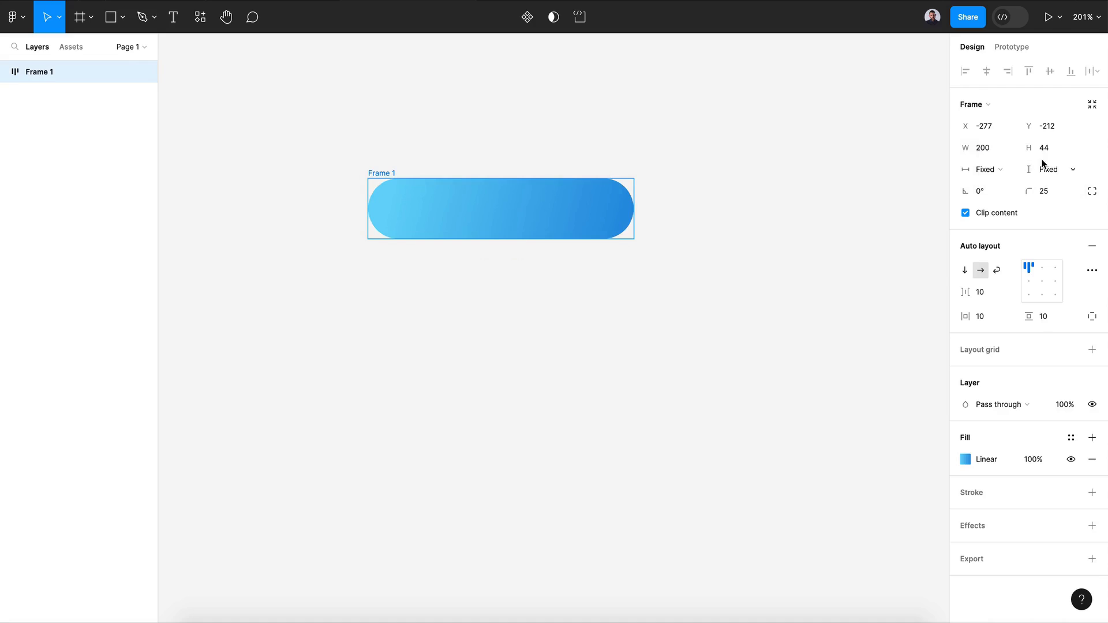
- Add a 'Pay' text label centred inside the button
{"action": "key", "text": "t"}
{"action": "left_click", "coordinate": [502, 215]}
{"action": "type", "text": "Pay"}
{"action": "key", "text": "Escape"}
{"action": "key", "text": "Escape"}
{"action": "left_click", "coordinate": [1042, 281]}
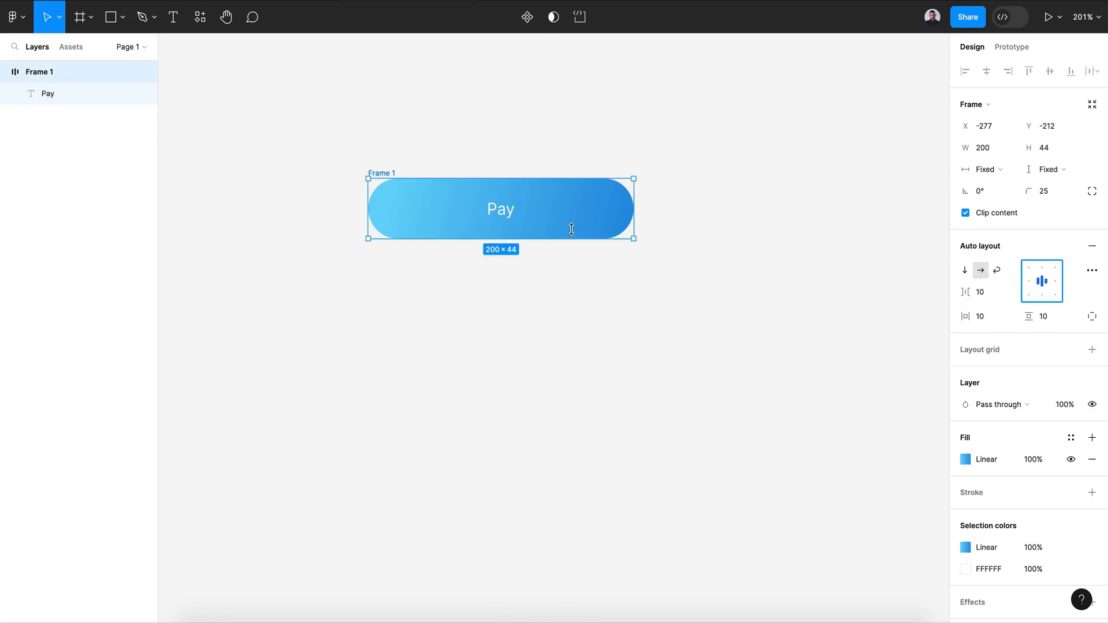
- Set the Pay text to size 16 and Medium weight
{"action": "double_click", "coordinate": [507, 213]}
{"action": "left_click", "coordinate": [1078, 302]}
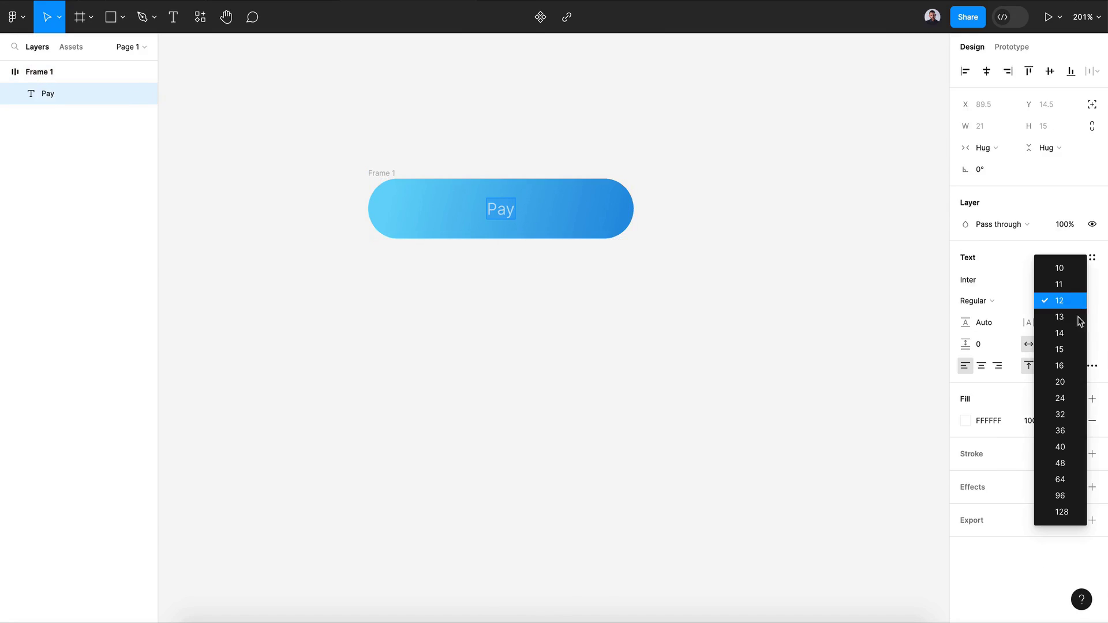
{"action": "left_click", "coordinate": [1075, 365]}
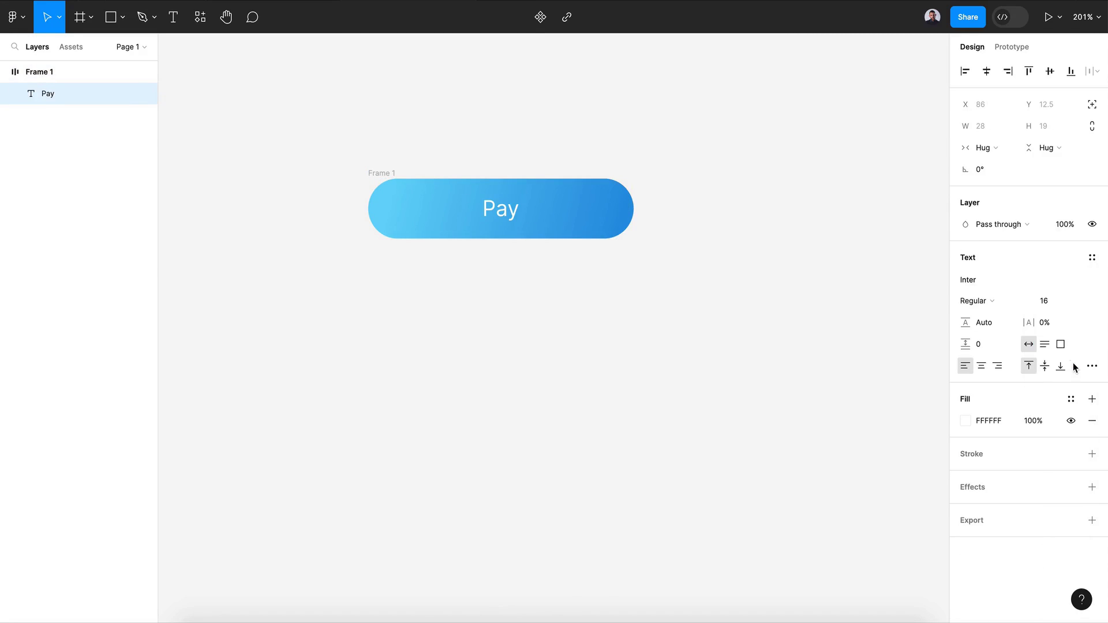
{"action": "left_click", "coordinate": [1021, 304]}
{"action": "left_click", "coordinate": [1009, 322]}
{"action": "left_click", "coordinate": [438, 193]}
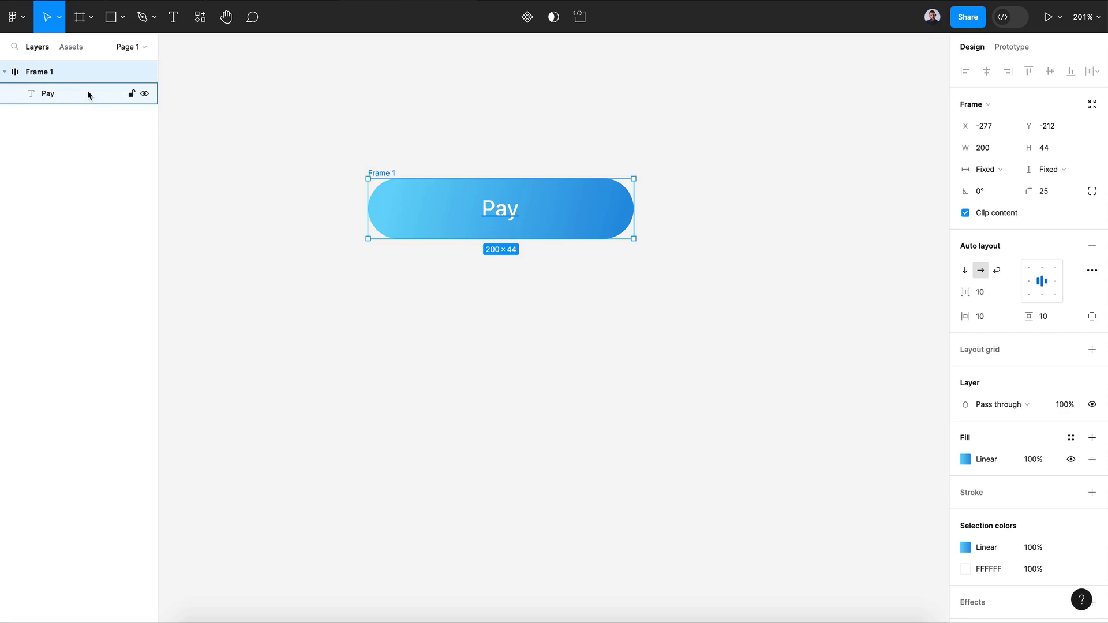
- Draw a white, absolutely positioned rectangle inside Frame 1
{"action": "left_click", "coordinate": [115, 26]}
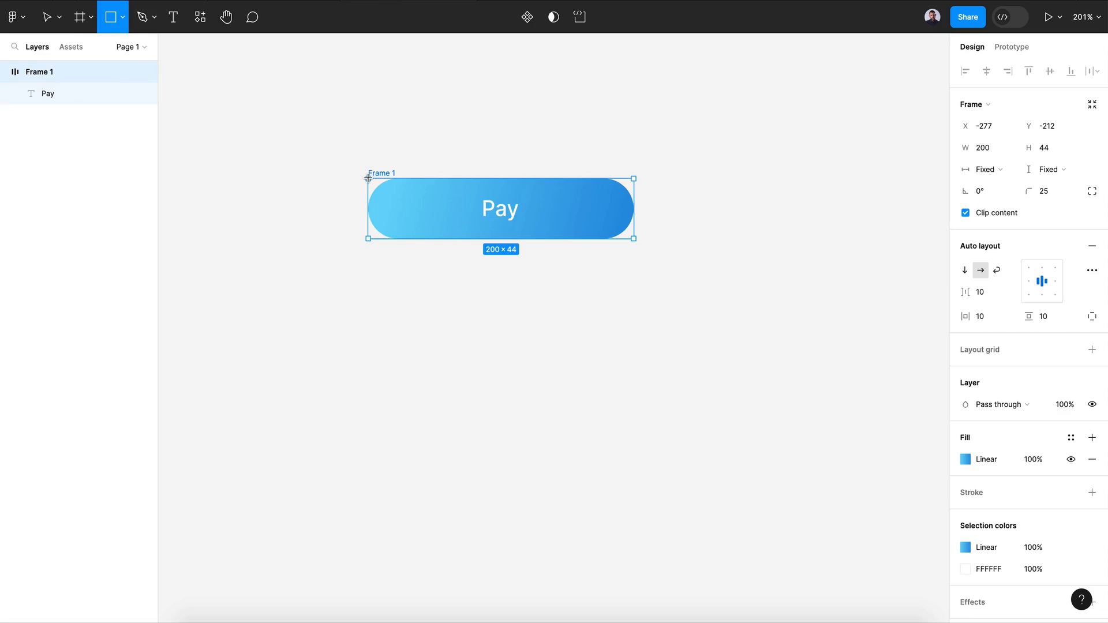
{"action": "left_click_drag", "start_coordinate": [368, 178], "coordinate": [513, 245]}
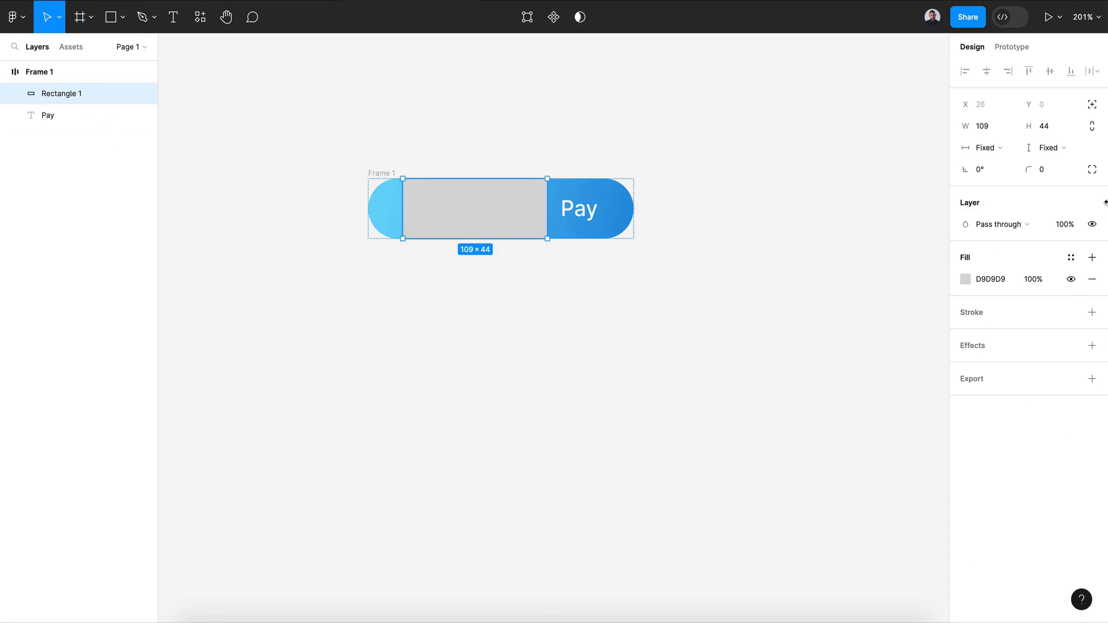
{"action": "left_click", "coordinate": [1093, 105]}
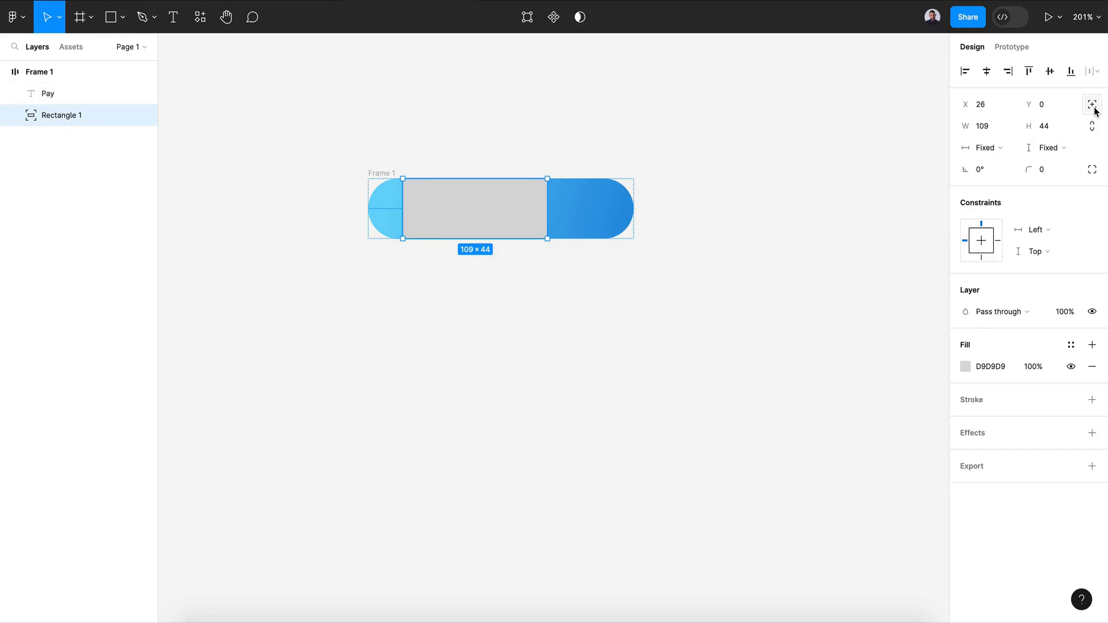
{"action": "left_click", "coordinate": [966, 366]}
{"action": "left_click", "coordinate": [792, 275]}
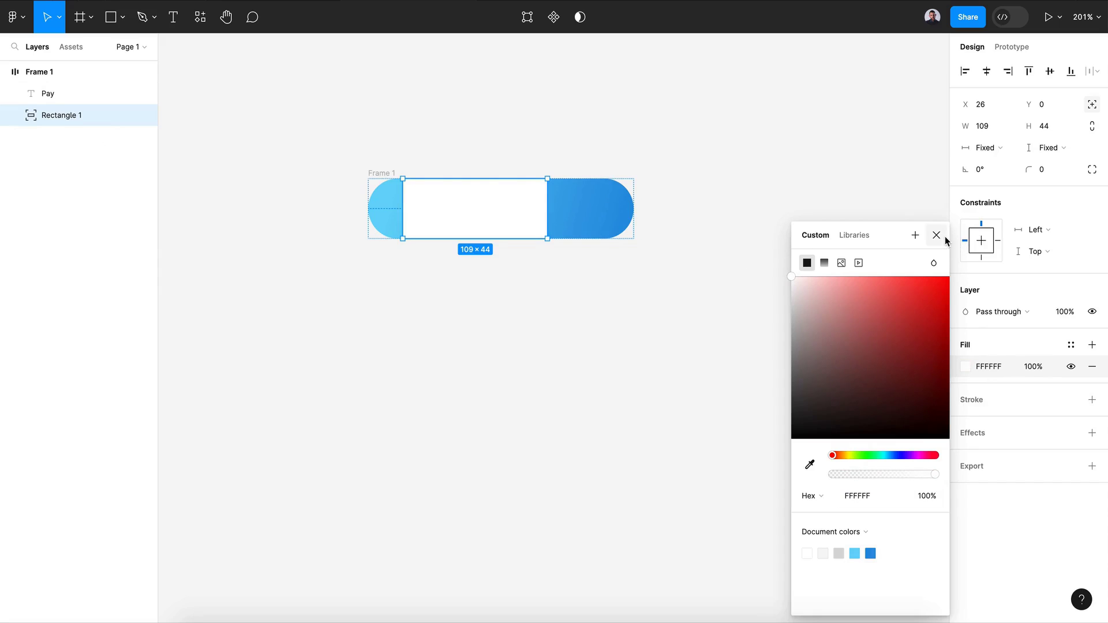
{"action": "left_click", "coordinate": [936, 235]}
- Order Rectangle 1 above Pay, stretch it to 200 wide, and nudge it to Y −46
{"action": "left_click_drag", "start_coordinate": [91, 119], "coordinate": [87, 93]}
{"action": "left_click_drag", "start_coordinate": [402, 214], "coordinate": [368, 215]}
{"action": "left_click_drag", "start_coordinate": [544, 219], "coordinate": [633, 227]}
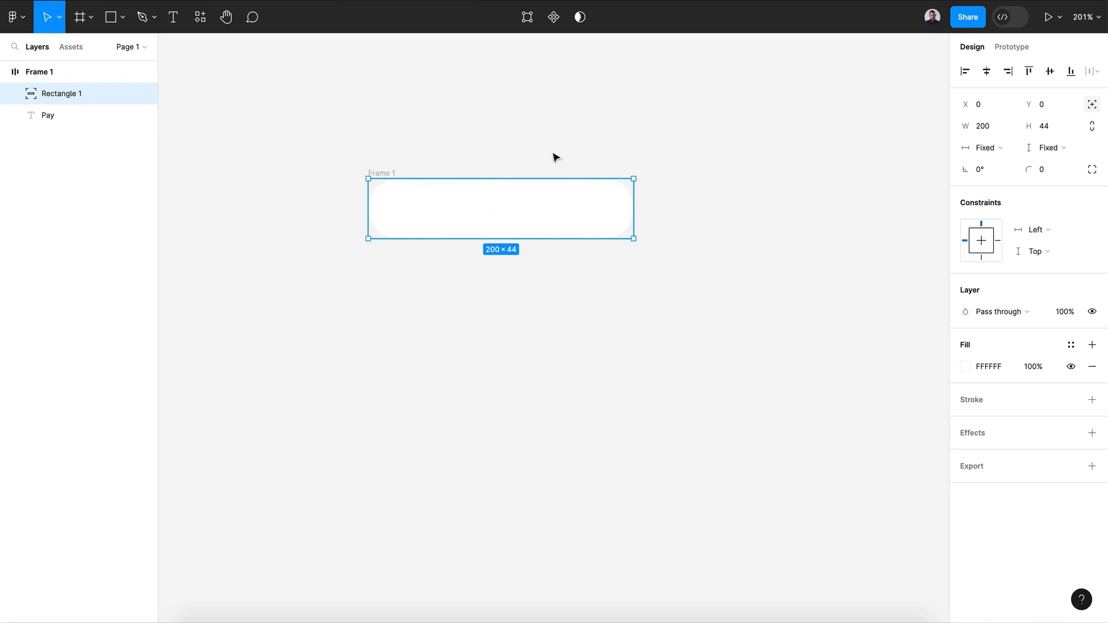
{"action": "left_click", "coordinate": [143, 94]}
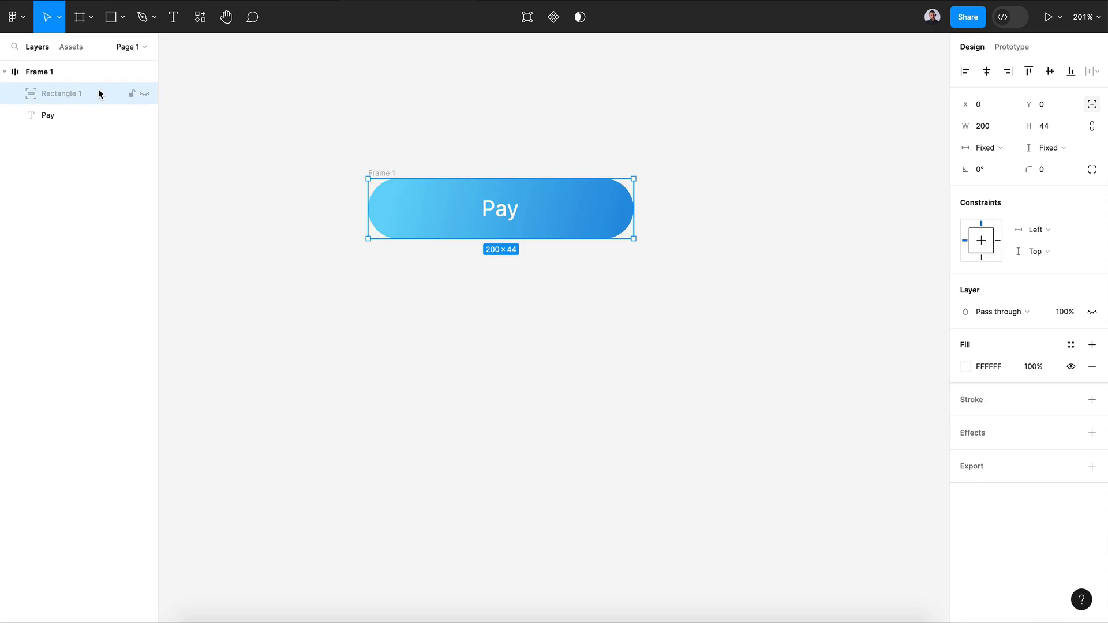
{"action": "key", "text": "shift+Up"}
{"action": "key", "text": "shift+Up"}
{"action": "key", "text": "shift+Up"}
{"action": "key", "text": "shift+Up"}
{"action": "key", "text": "shift+Up"}
{"action": "key", "text": "shift+Up"}
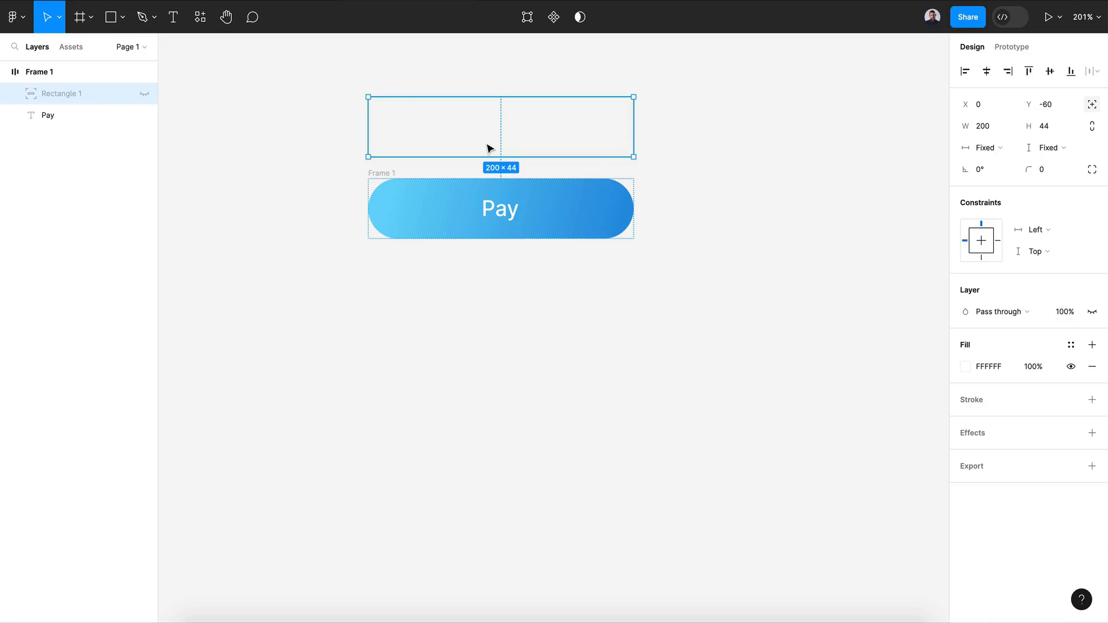
{"action": "key", "text": "shift+Down"}
{"action": "key", "text": "Down"}
{"action": "key", "text": "Down"}
{"action": "key", "text": "Down"}
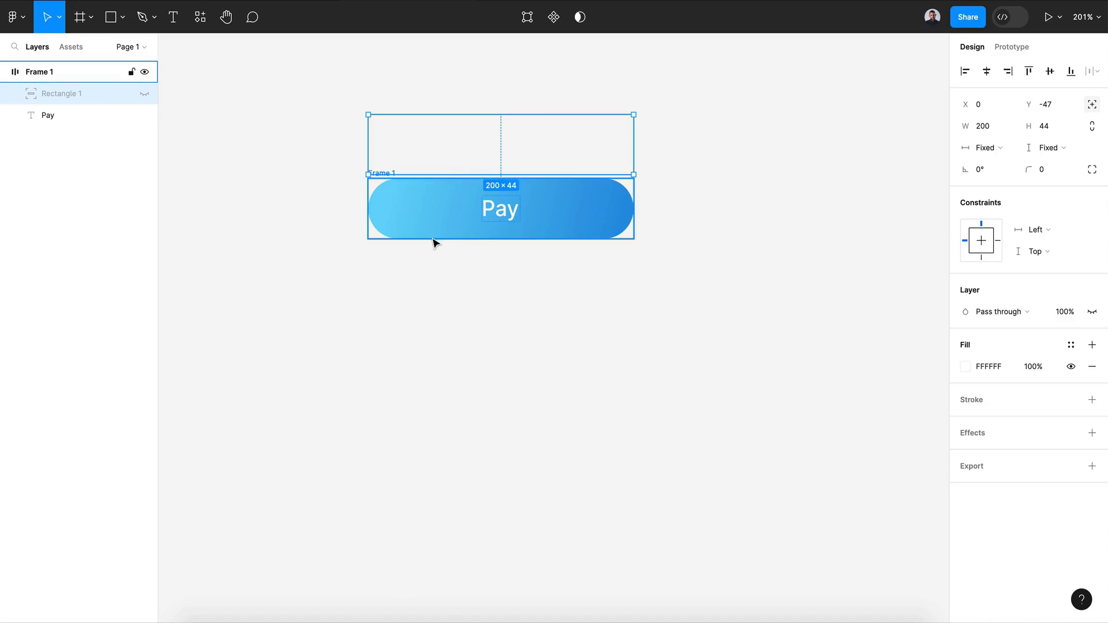
{"action": "key", "text": "Down"}
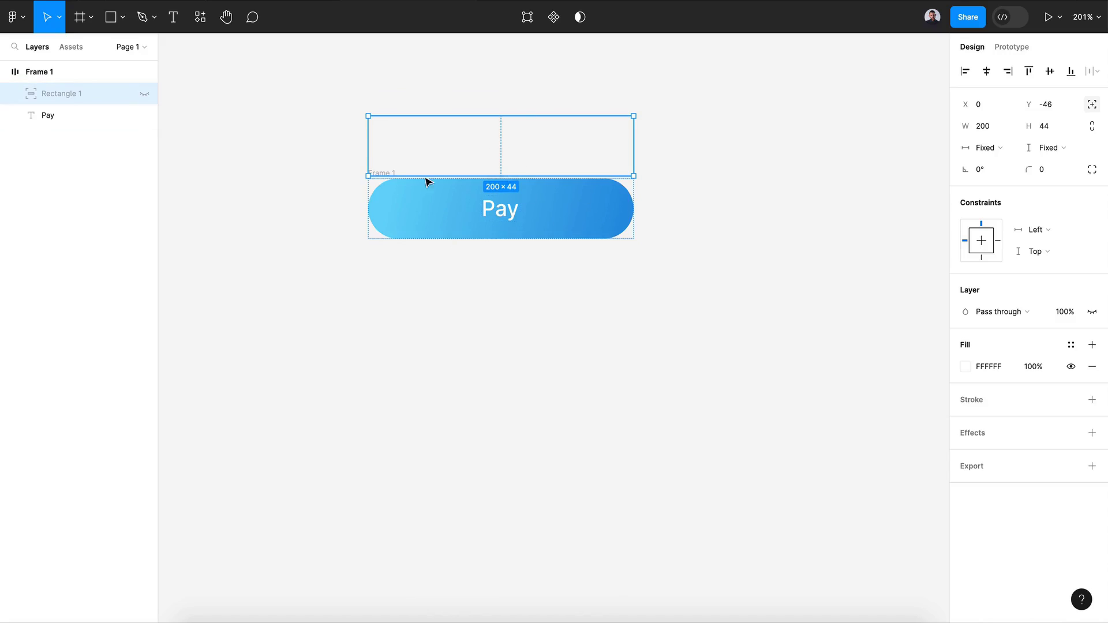
- Toggle Rectangle 1's visibility to confirm it sits clipped above the button
{"action": "key", "text": "ctrl+shift+h"}
{"action": "left_click", "coordinate": [143, 96]}
{"action": "left_click", "coordinate": [144, 96]}
{"action": "left_click", "coordinate": [143, 96]}
{"action": "left_click", "coordinate": [143, 96]}
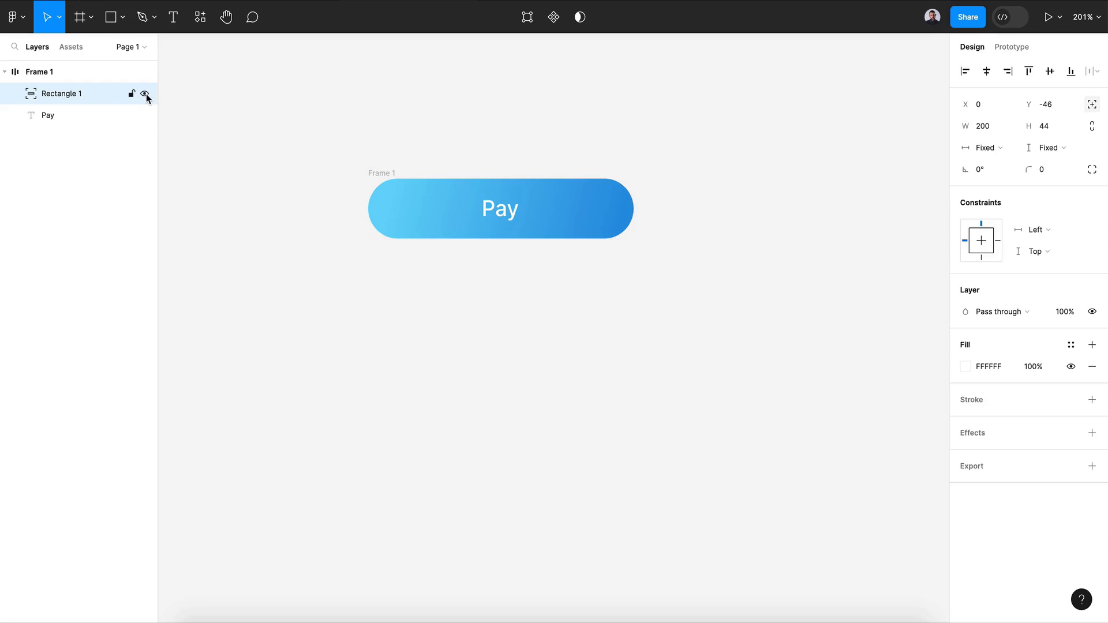
{"action": "key", "text": "Escape"}
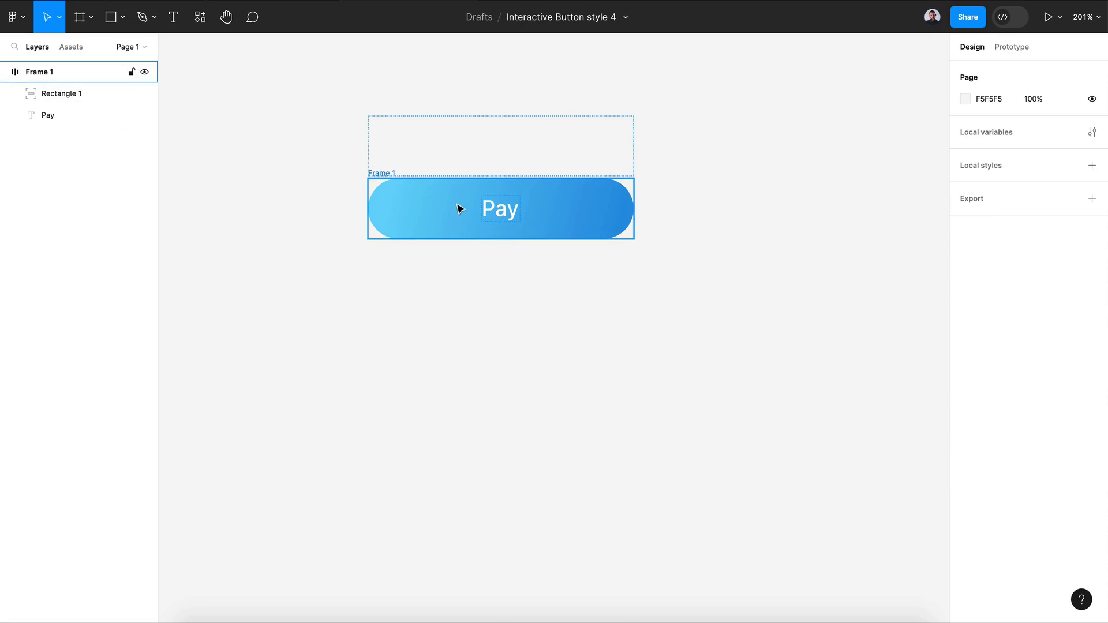
- Duplicate Pay as a 'Processing' label, absolutely positioned and horizontally centred
{"action": "left_click", "coordinate": [439, 222]}
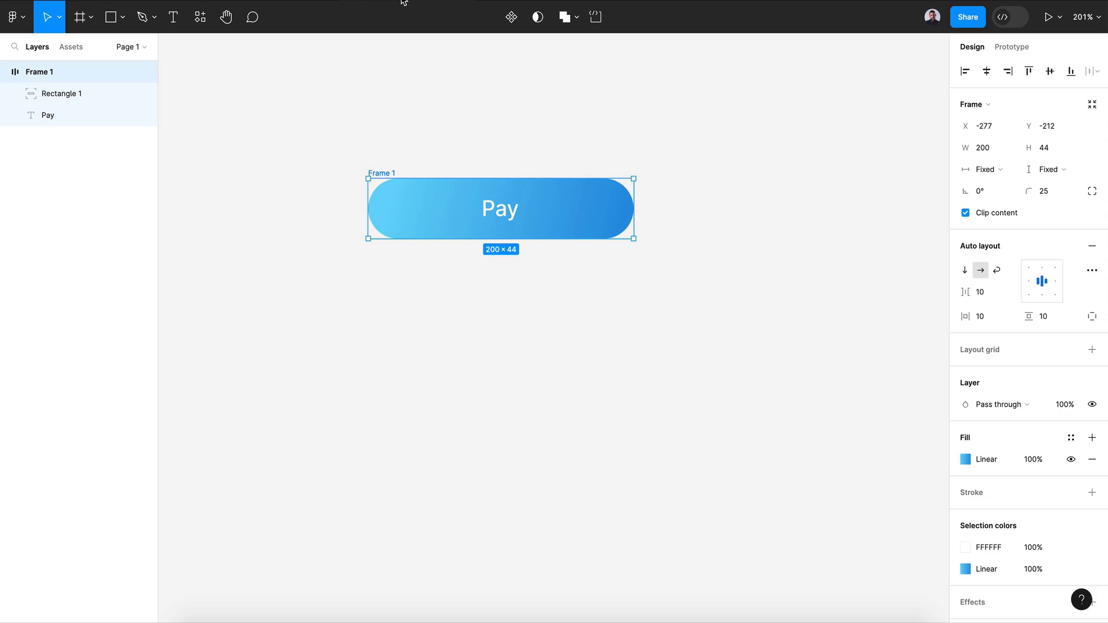
{"action": "left_click", "coordinate": [493, 212]}
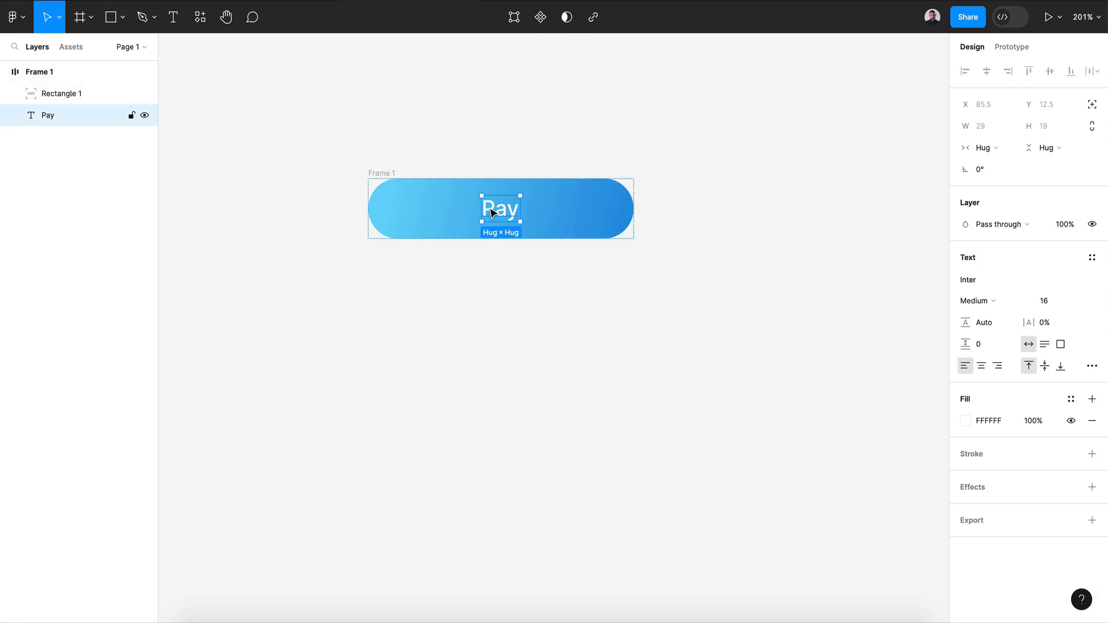
{"action": "key", "text": "ctrl+d"}
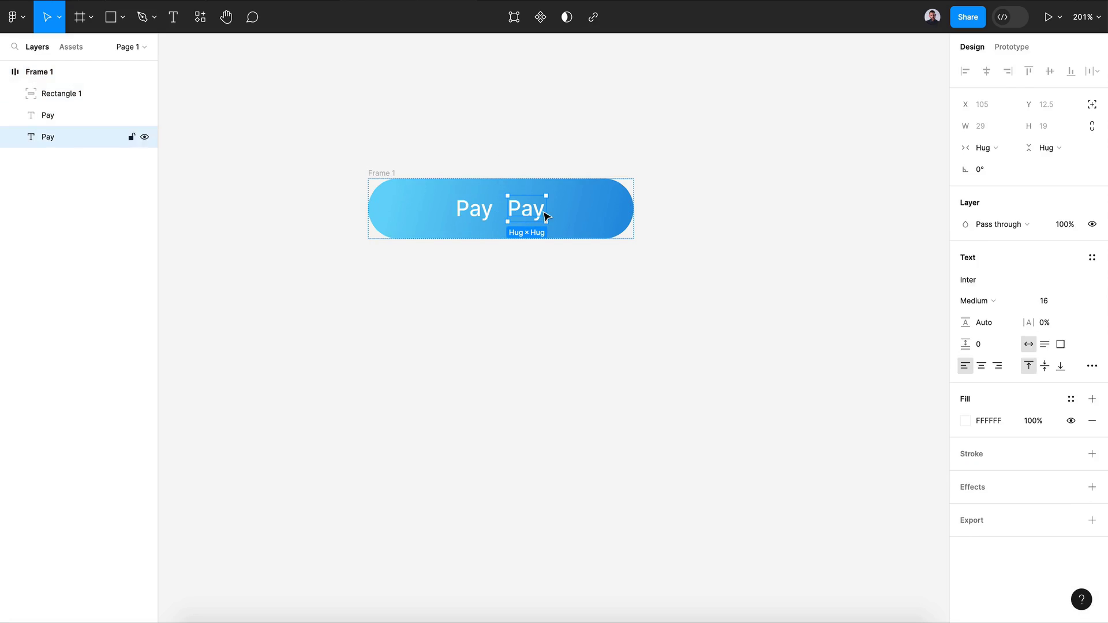
{"action": "double_click", "coordinate": [526, 221]}
{"action": "type", "text": "Pr"}
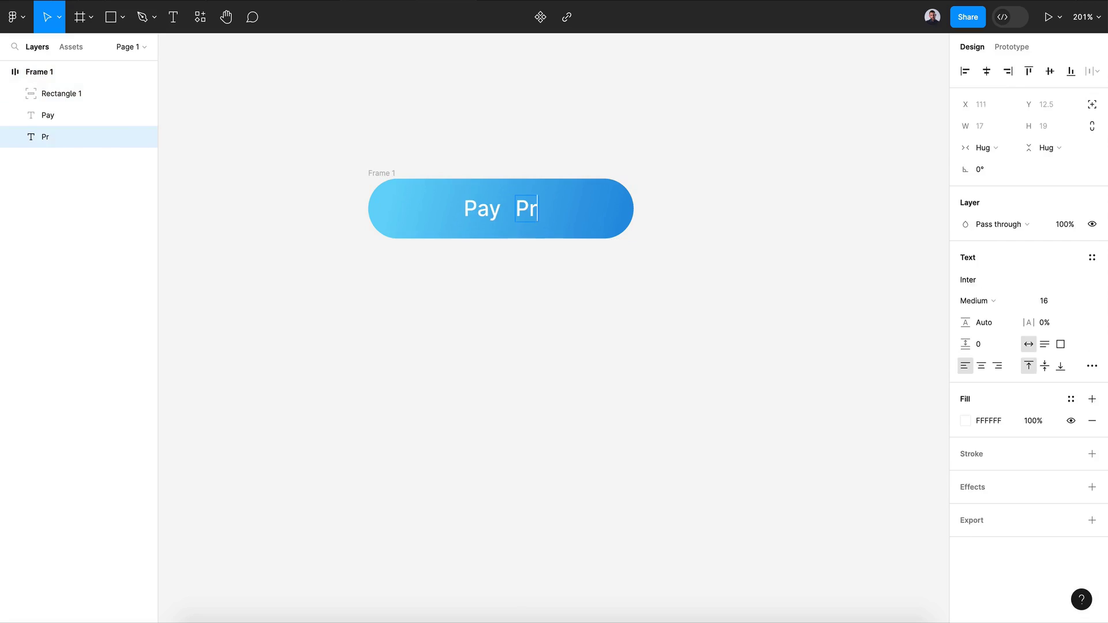
{"action": "type", "text": "oc"}
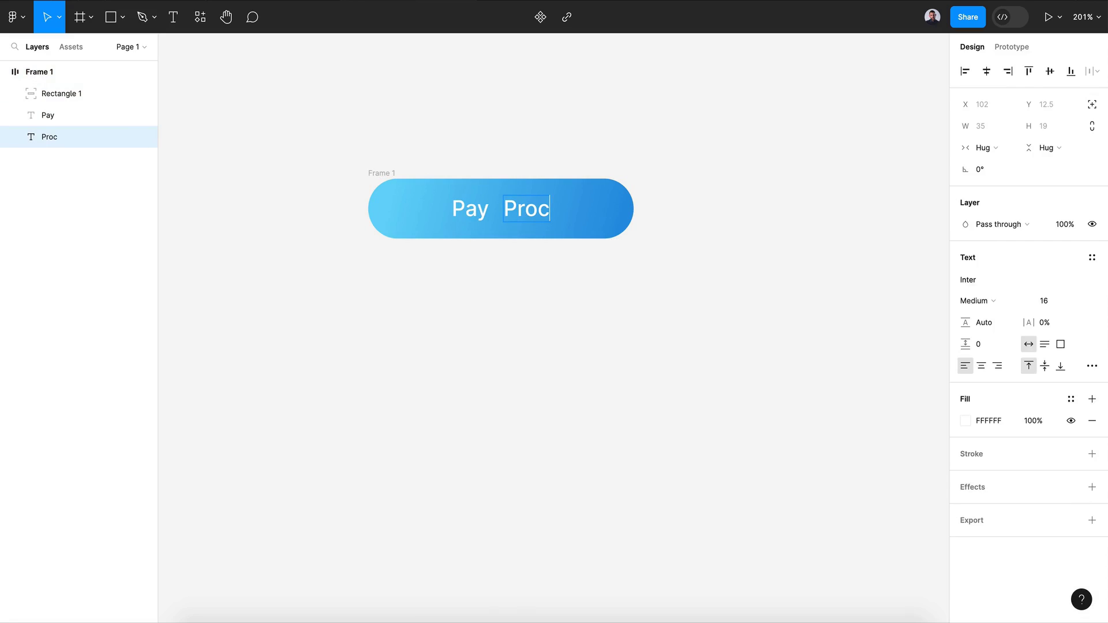
{"action": "type", "text": "essing"}
{"action": "key", "text": "Escape"}
{"action": "left_click", "coordinate": [1094, 107]}
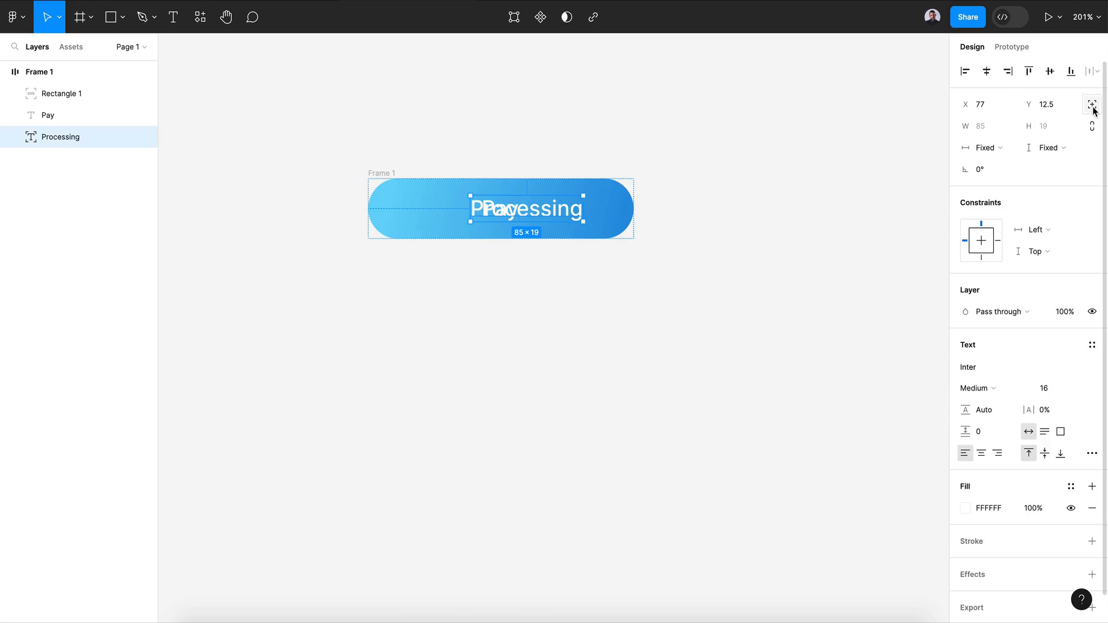
{"action": "left_click", "coordinate": [987, 71]}
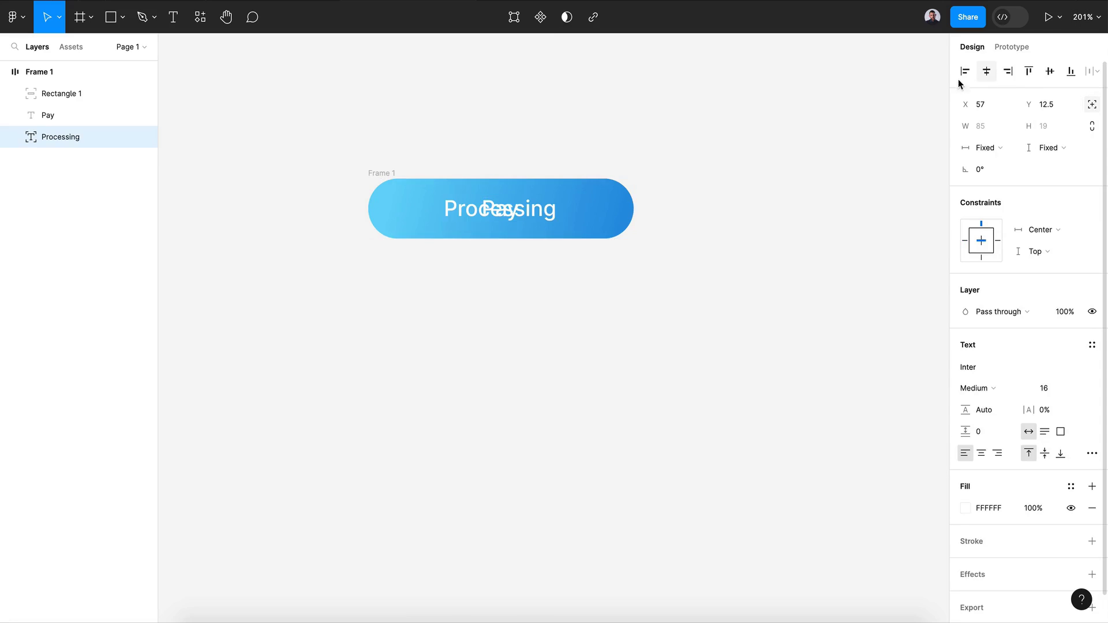
- Hide the Pay label and replay the reference button's state animation
{"action": "left_click", "coordinate": [62, 116]}
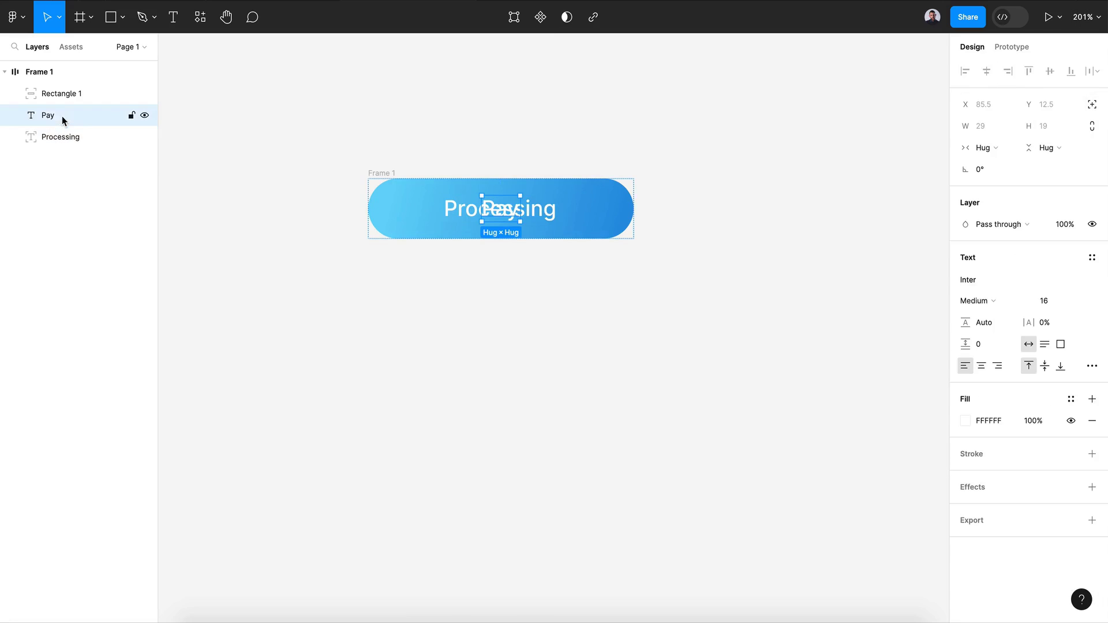
{"action": "left_click", "coordinate": [148, 115]}
{"action": "left_click", "coordinate": [524, 221]}
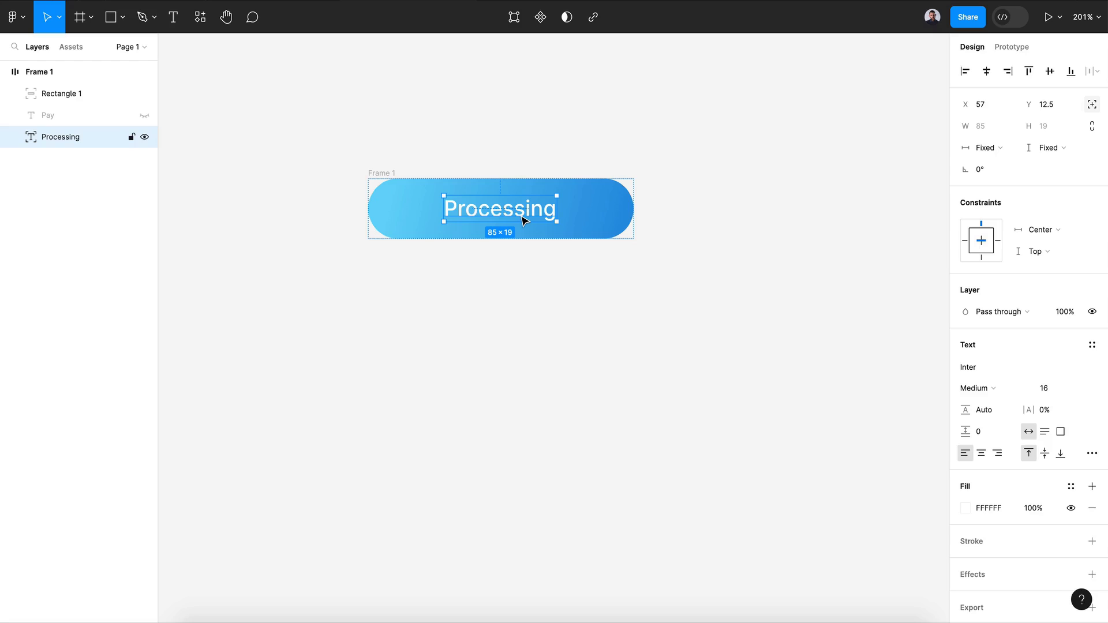
{"action": "key", "text": "Escape"}
{"action": "left_click", "coordinate": [265, 106]}
{"action": "scroll", "coordinate": [265, 108], "scroll_direction": "up", "scroll_amount": 3}
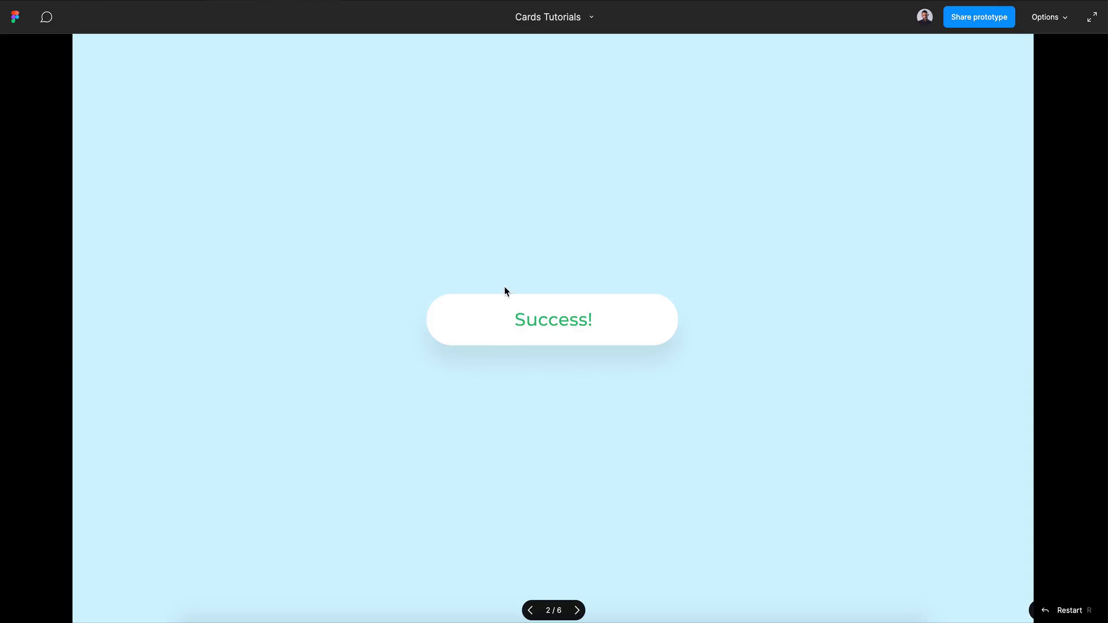
{"action": "left_click", "coordinate": [508, 323]}
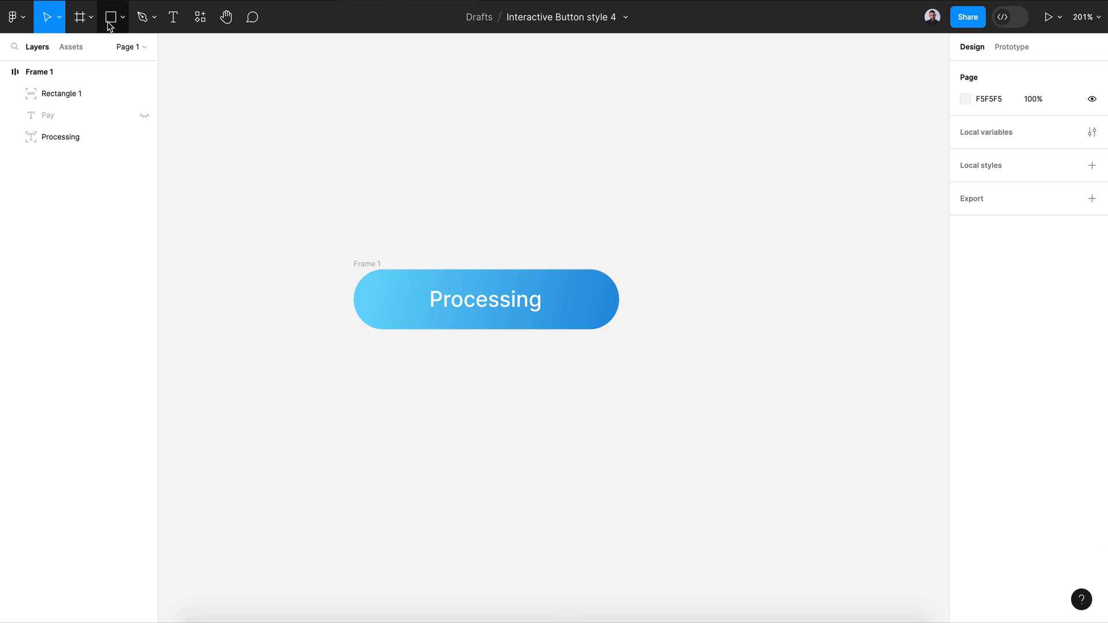
- Draw a 3×3 circle above the button
{"action": "left_click", "coordinate": [122, 17]}
{"action": "left_click", "coordinate": [119, 95]}
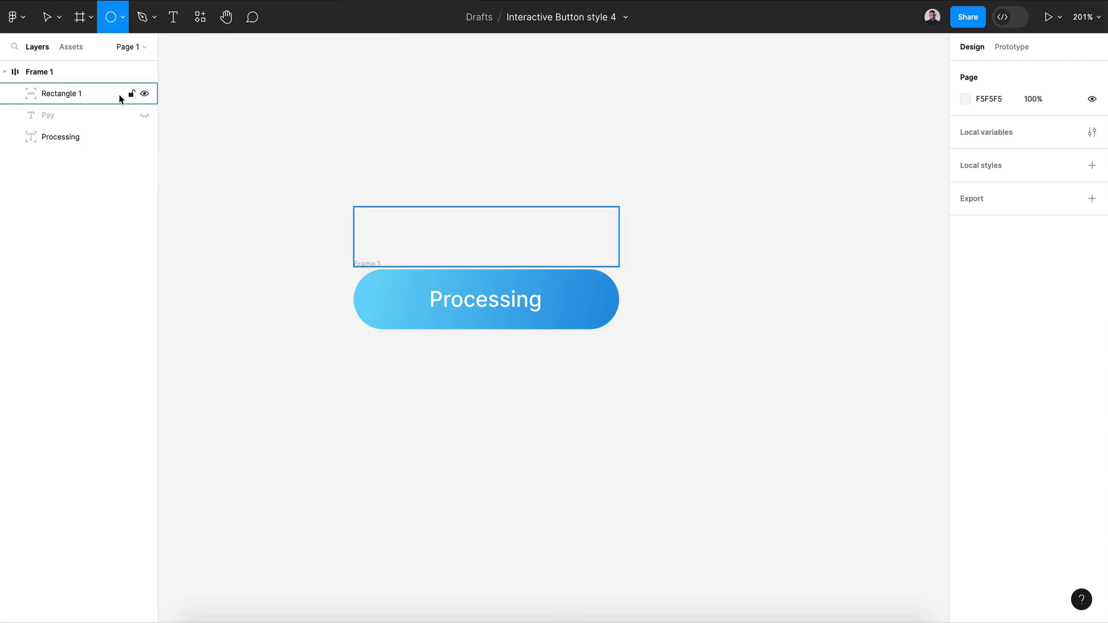
{"action": "left_click_drag", "start_coordinate": [383, 133], "coordinate": [396, 148]}
{"action": "left_click", "coordinate": [980, 127]}
{"action": "type", "text": "3"}
{"action": "left_click", "coordinate": [1069, 136]}
{"action": "type", "text": "3"}
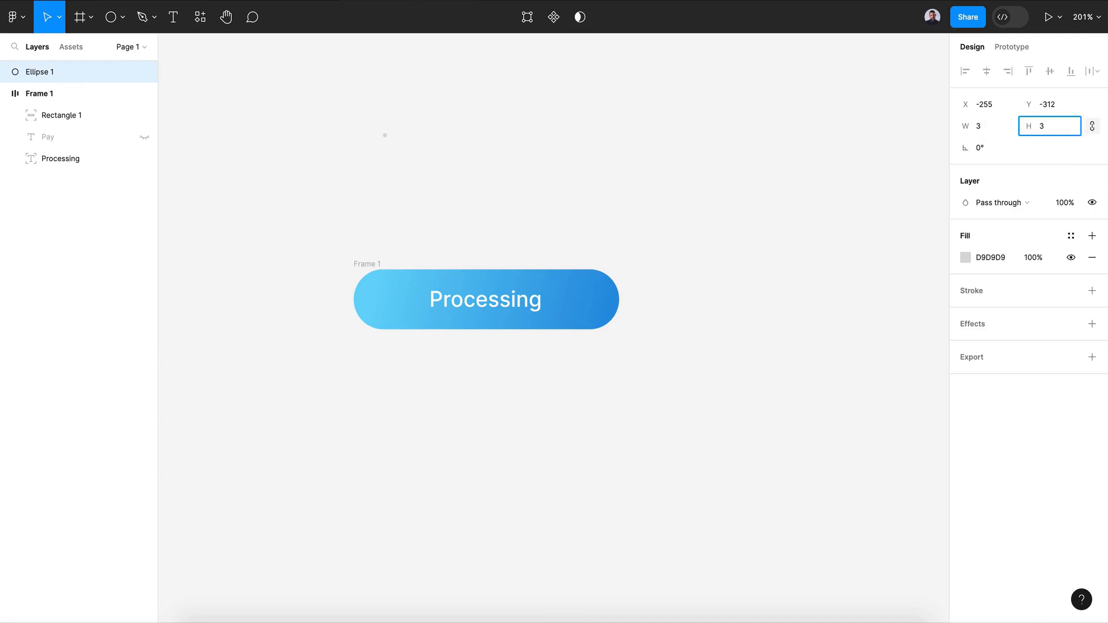
- Fill the dot with dark grey 3D3D3D
{"action": "left_click", "coordinate": [485, 200]}
{"action": "scroll", "coordinate": [393, 162], "scroll_direction": "up", "scroll_amount": 5}
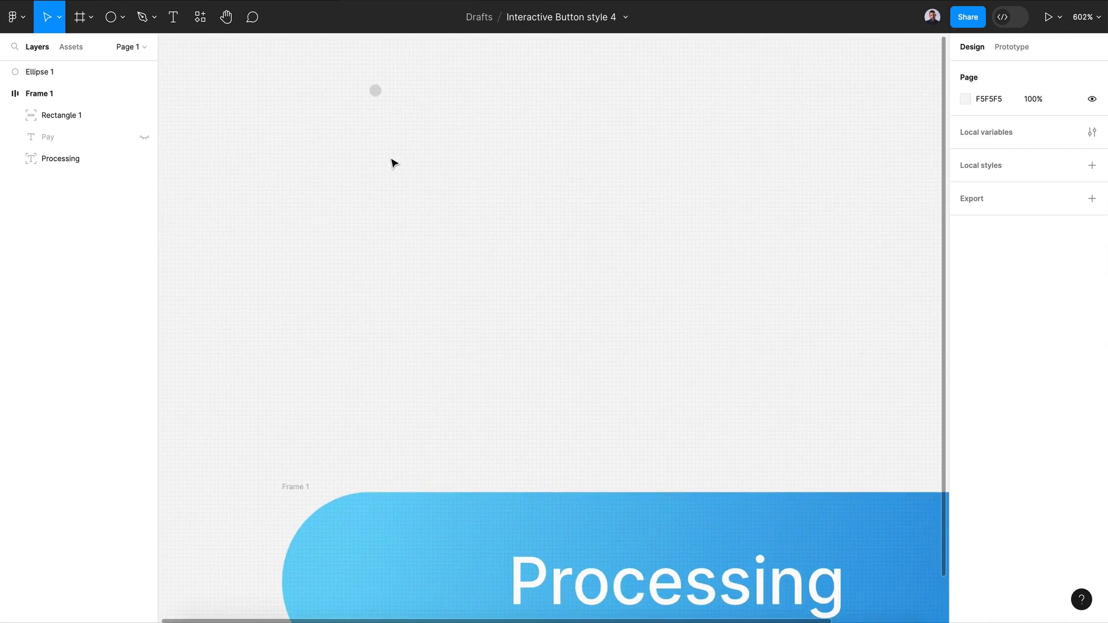
{"action": "scroll", "coordinate": [392, 163], "scroll_direction": "up", "scroll_amount": 3}
{"action": "left_click", "coordinate": [407, 169]}
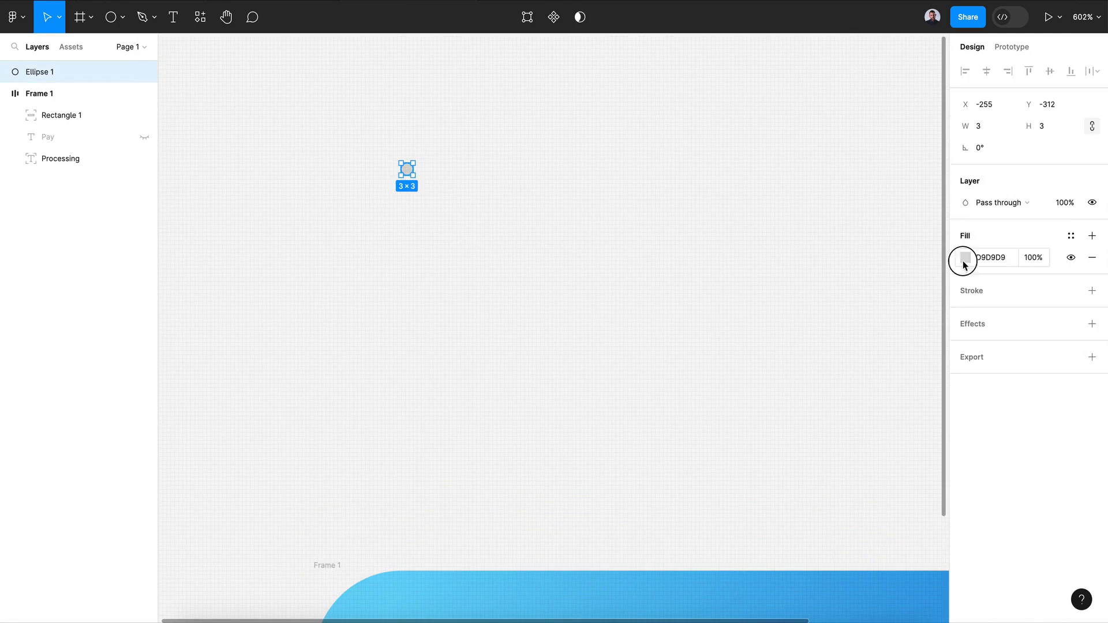
{"action": "left_click", "coordinate": [965, 257]}
{"action": "left_click_drag", "start_coordinate": [878, 342], "coordinate": [788, 403]}
{"action": "left_click", "coordinate": [937, 235]}
- Duplicate the dot into three evenly spaced dots and select all of them
{"action": "key", "text": "ctrl+d"}
{"action": "key", "text": "ctrl+d"}
{"action": "left_click", "coordinate": [61, 69], "text": "shift"}
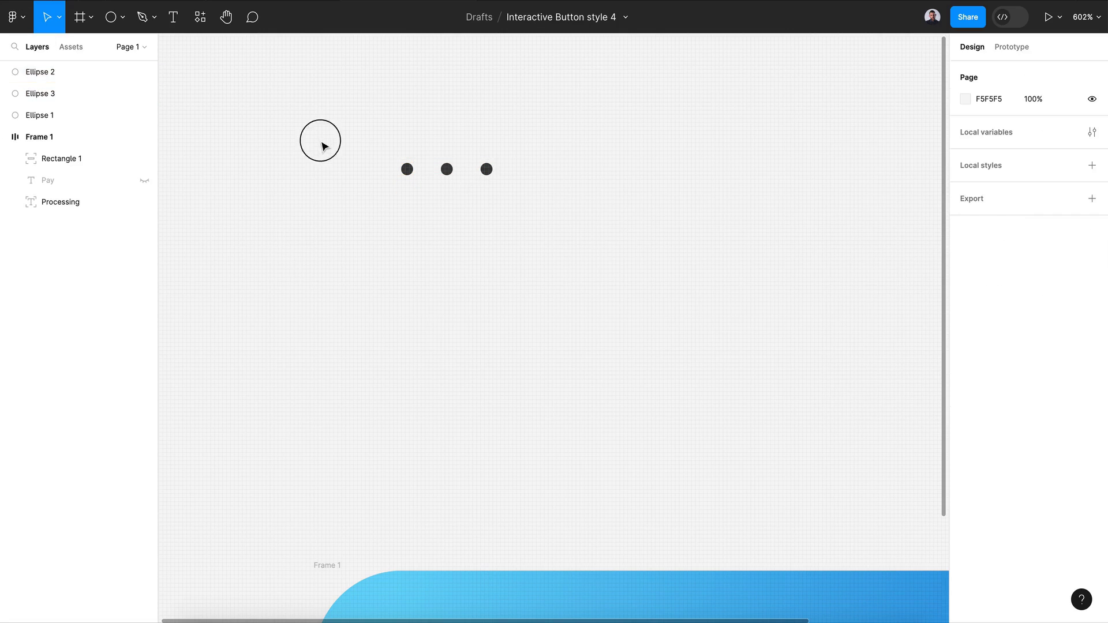
{"action": "left_click_drag", "start_coordinate": [322, 143], "coordinate": [599, 263]}
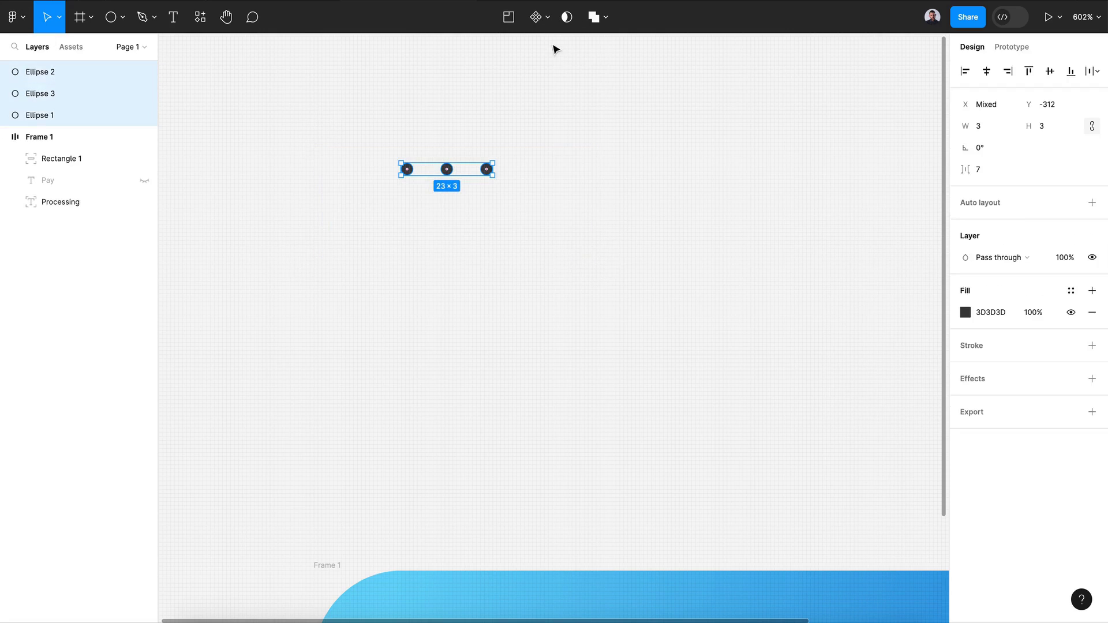
{"action": "left_click", "coordinate": [540, 18]}
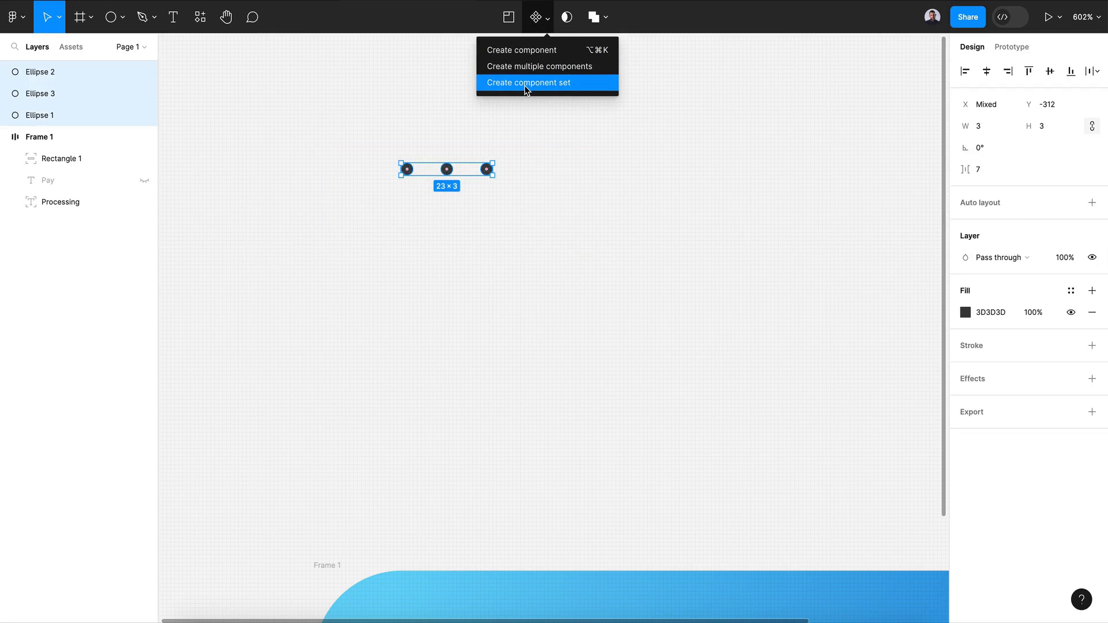
- Turn the dots into Component 1 and set their constraints to Center/Center
{"action": "left_click", "coordinate": [526, 57]}
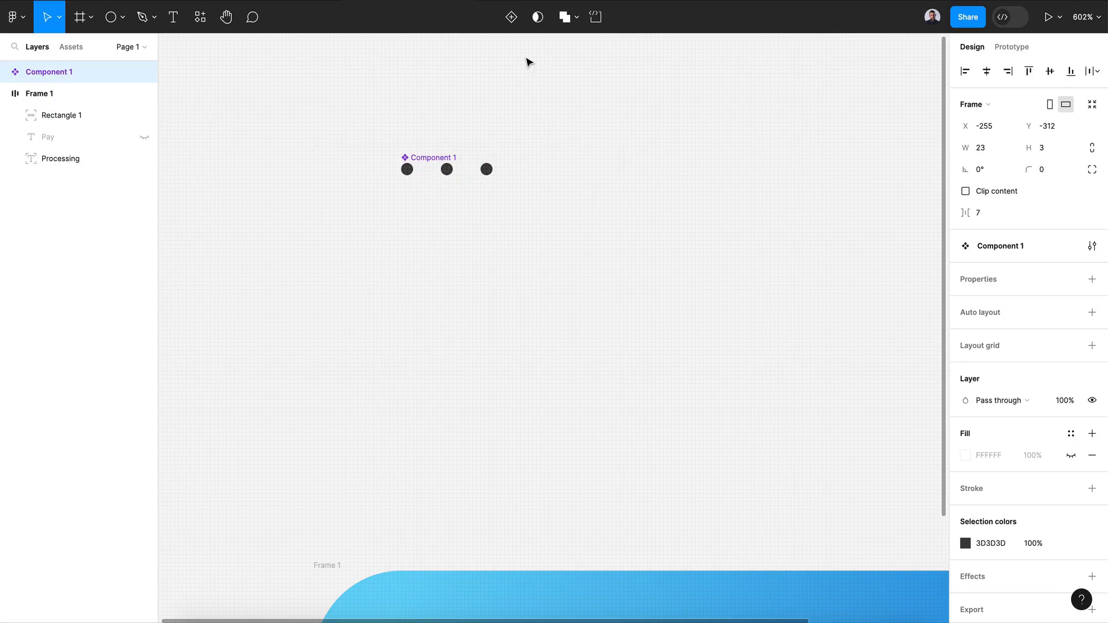
{"action": "left_click", "coordinate": [84, 95]}
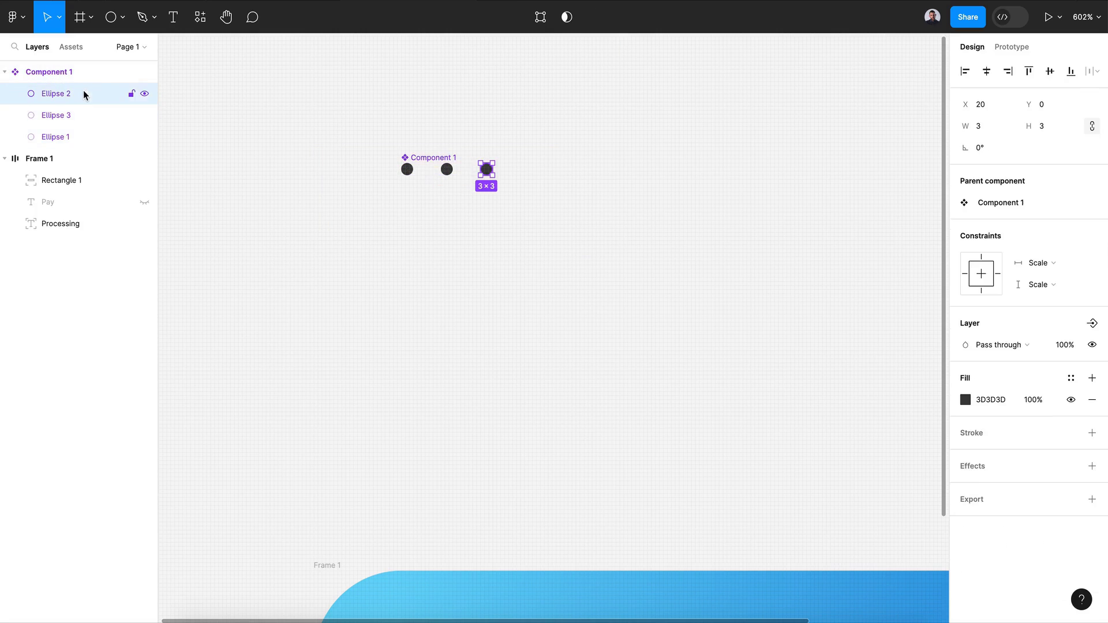
{"action": "left_click", "coordinate": [79, 137], "text": "shift"}
{"action": "left_click", "coordinate": [1061, 318]}
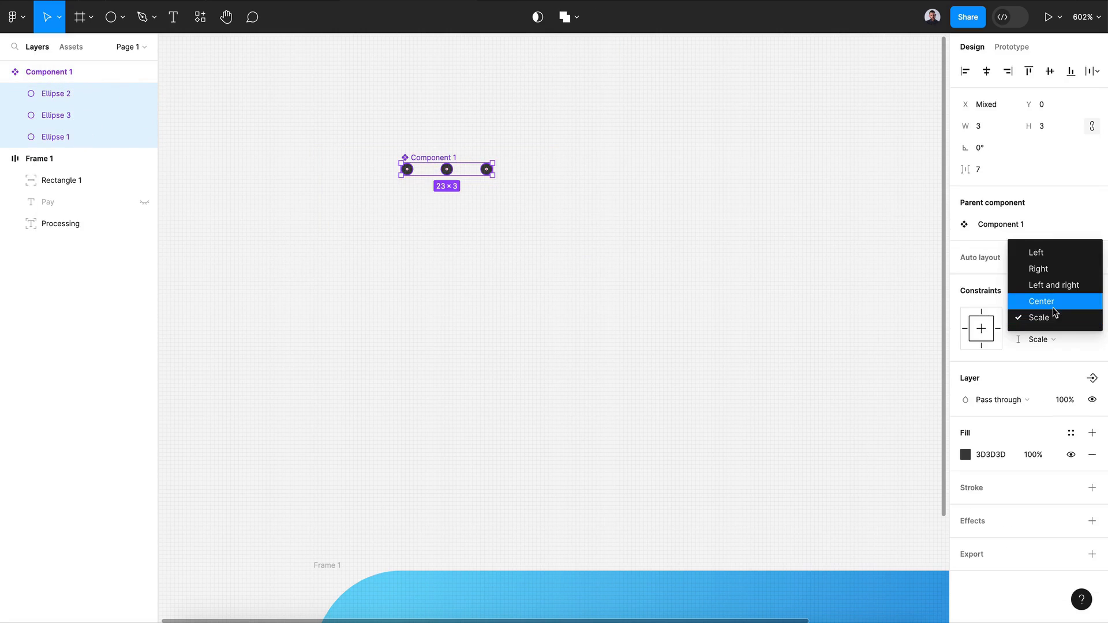
{"action": "left_click", "coordinate": [1050, 302]}
{"action": "left_click", "coordinate": [1048, 339]}
{"action": "left_click", "coordinate": [1048, 328]}
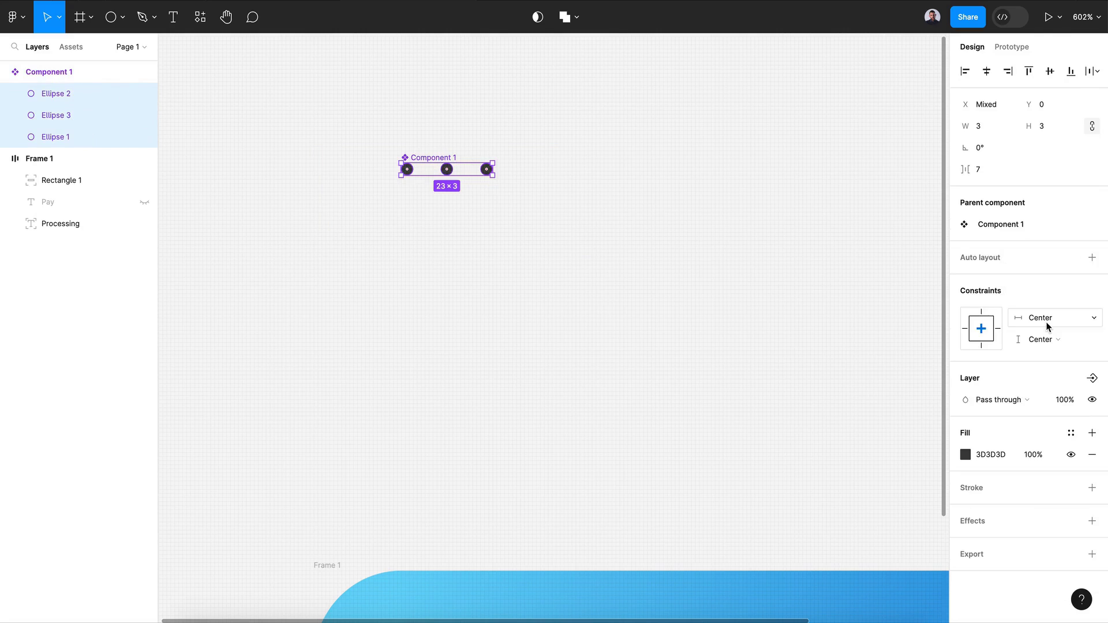
- Set Component 1's height to 10
{"action": "left_click", "coordinate": [75, 79]}
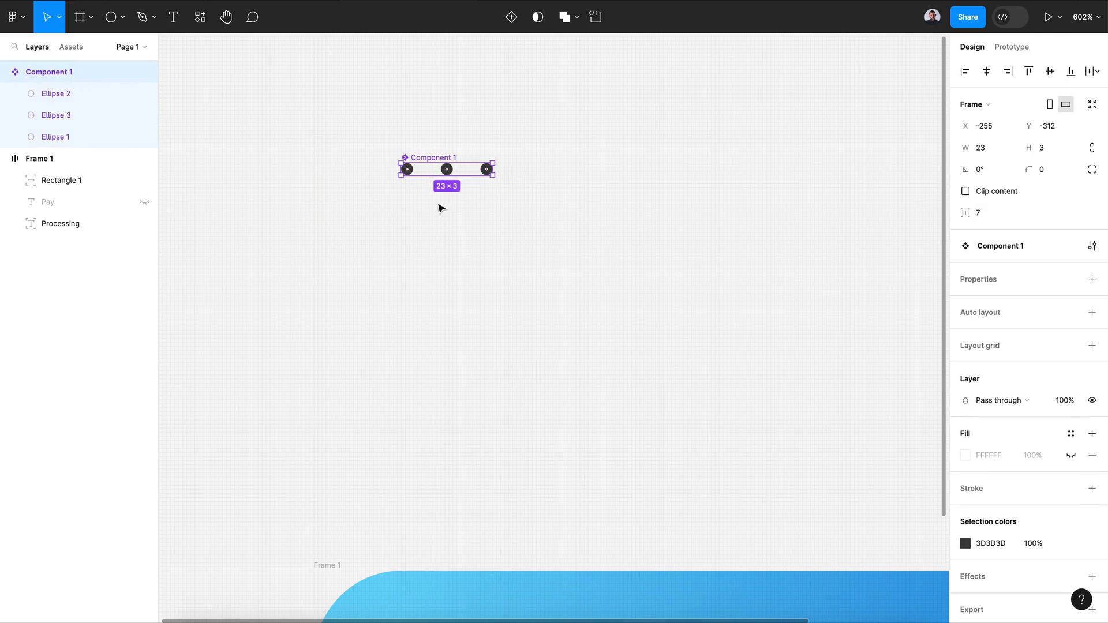
{"action": "left_click_drag", "start_coordinate": [460, 181], "coordinate": [460, 201]}
{"action": "left_click", "coordinate": [1051, 152]}
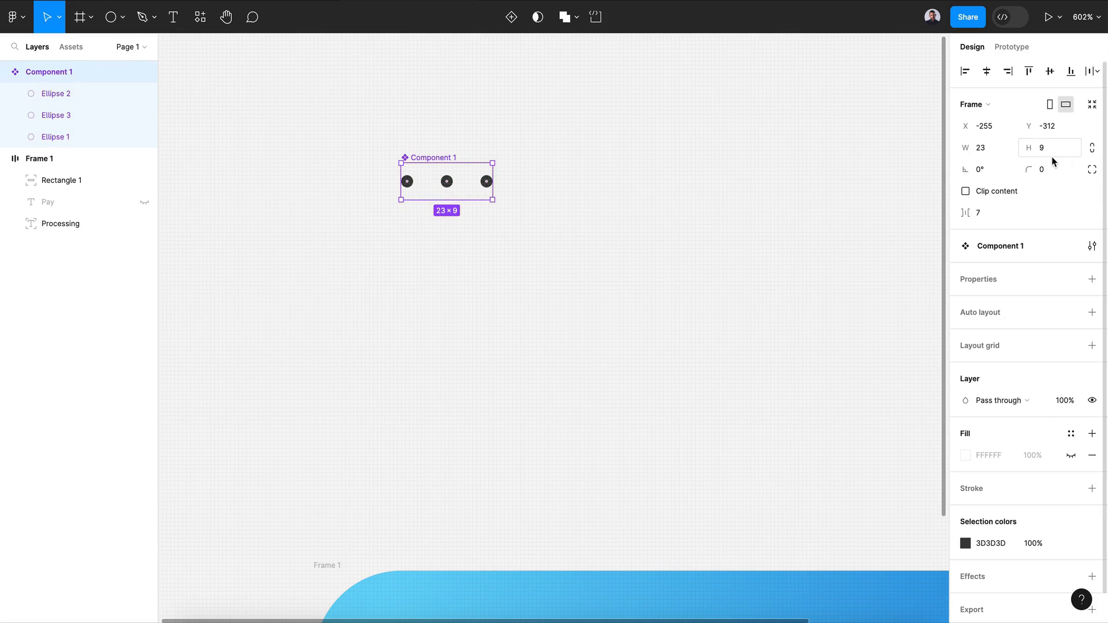
{"action": "type", "text": "10"}
{"action": "key", "text": "Return"}
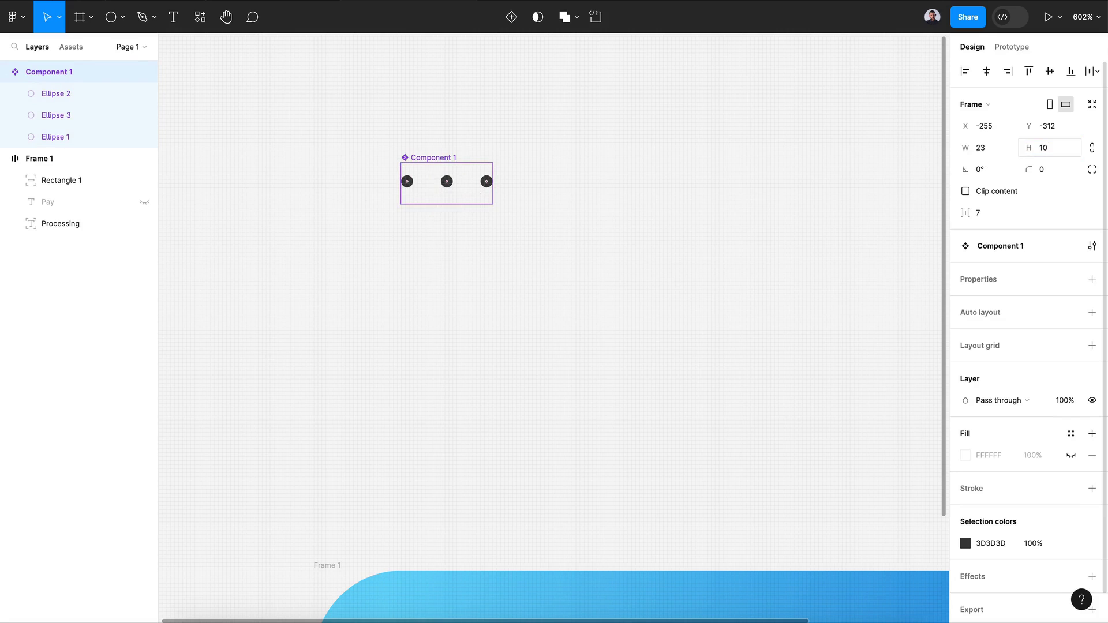
- Try nudging the three dots downward, undo it, and reselect Component 1
{"action": "left_click", "coordinate": [75, 94]}
{"action": "left_click", "coordinate": [81, 136], "text": "shift"}
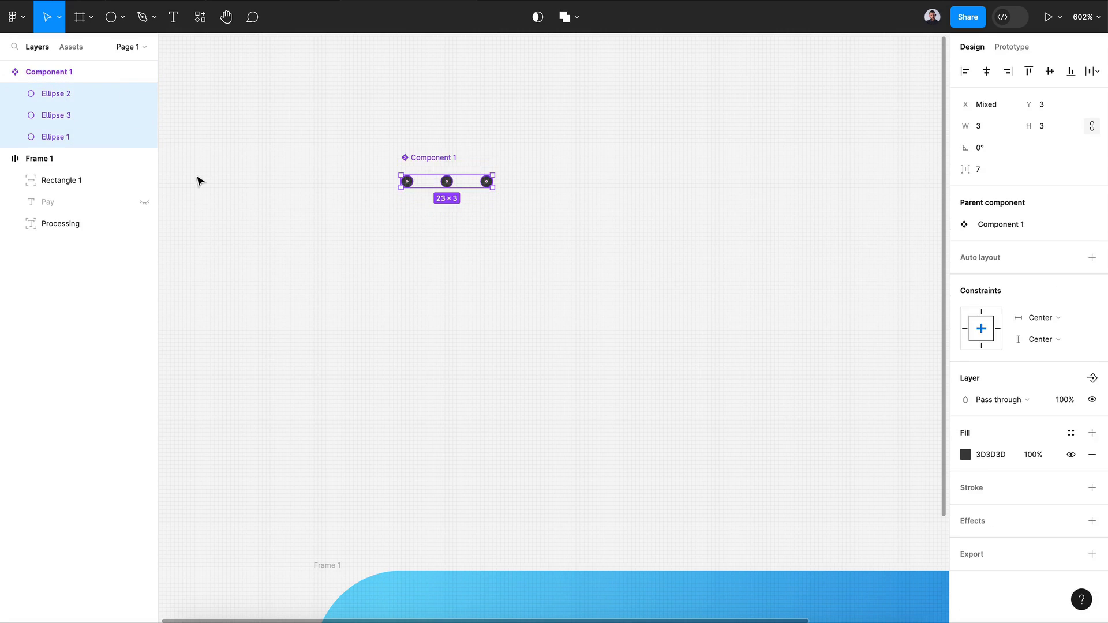
{"action": "key", "text": "shift+Down"}
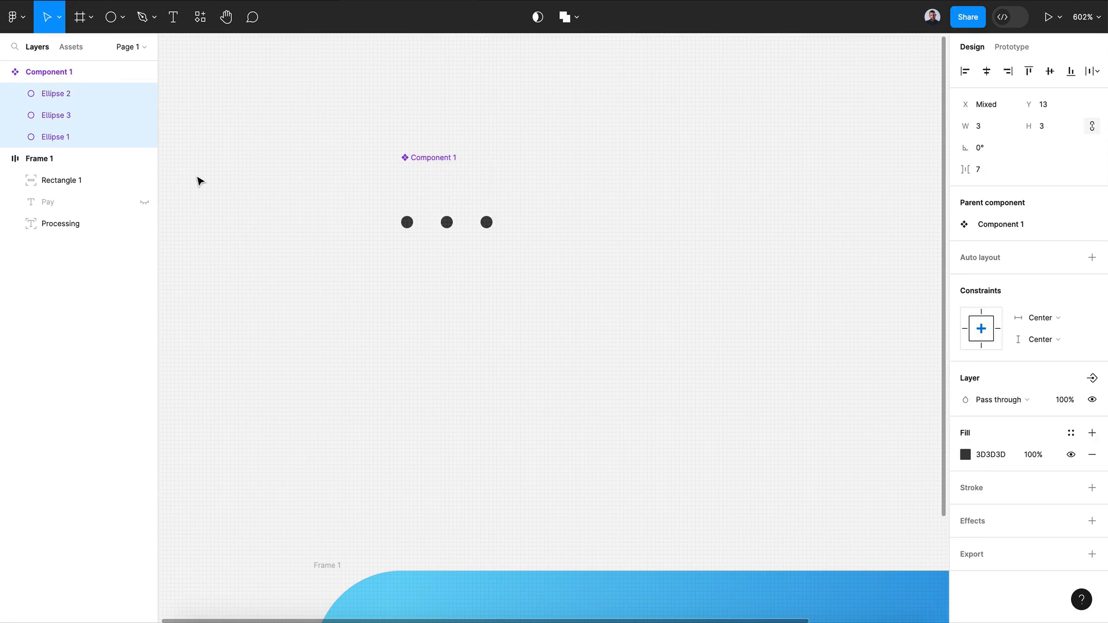
{"action": "key", "text": "ctrl+z"}
{"action": "left_click", "coordinate": [448, 157]}
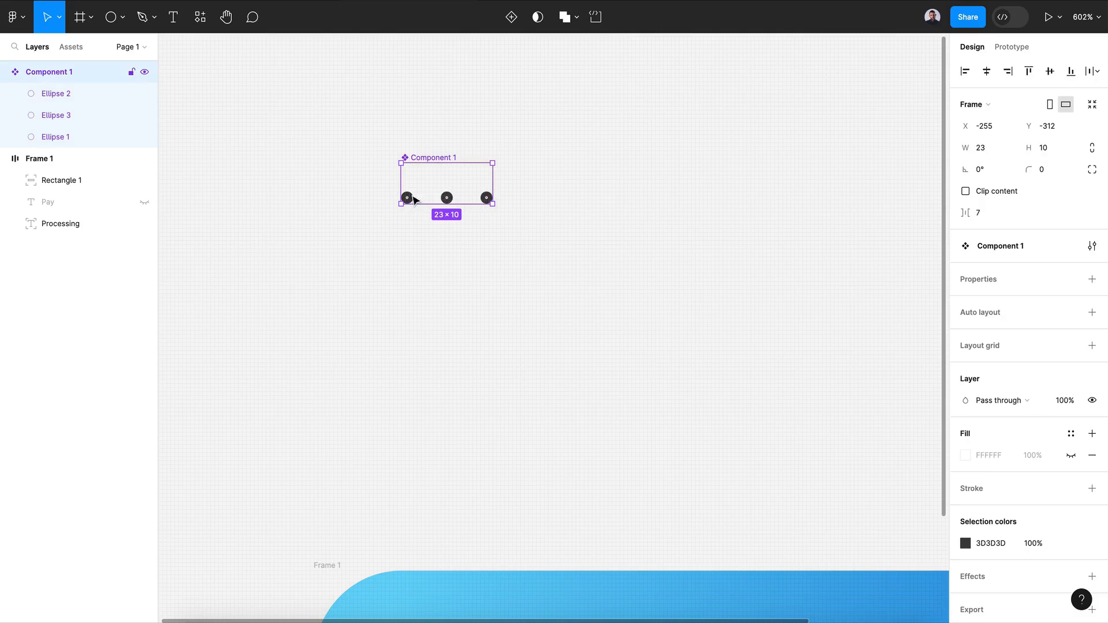
{"action": "left_click", "coordinate": [472, 297]}
{"action": "left_click", "coordinate": [441, 168]}
- Fade the second and third dots in Component 1 to 40% fill opacity
{"action": "double_click", "coordinate": [448, 198]}
{"action": "left_click", "coordinate": [407, 198]}
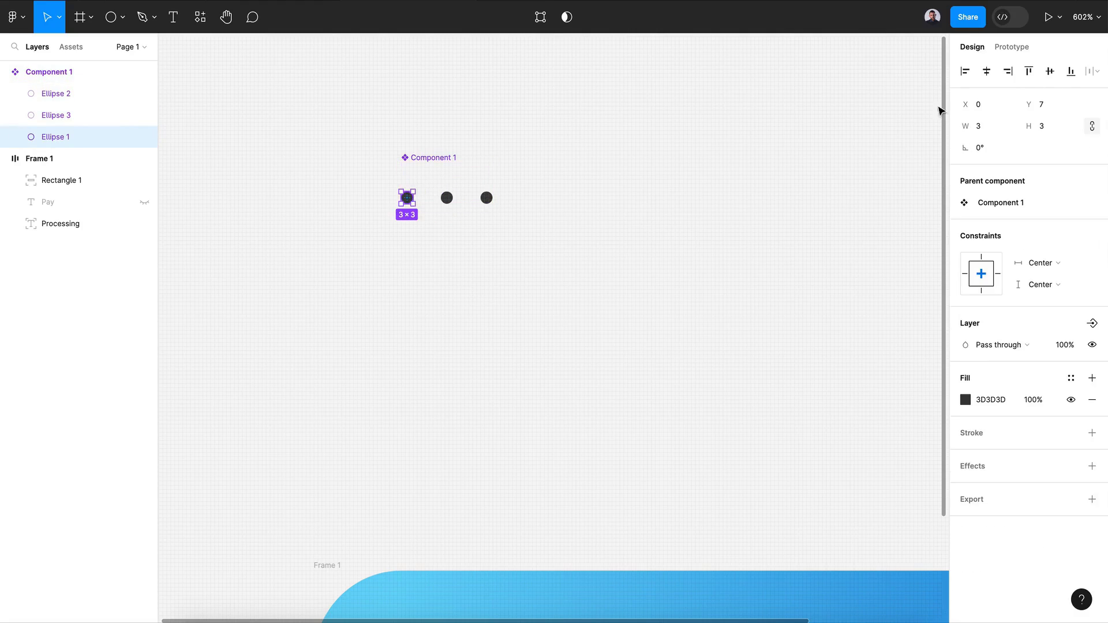
{"action": "left_click", "coordinate": [1030, 72]}
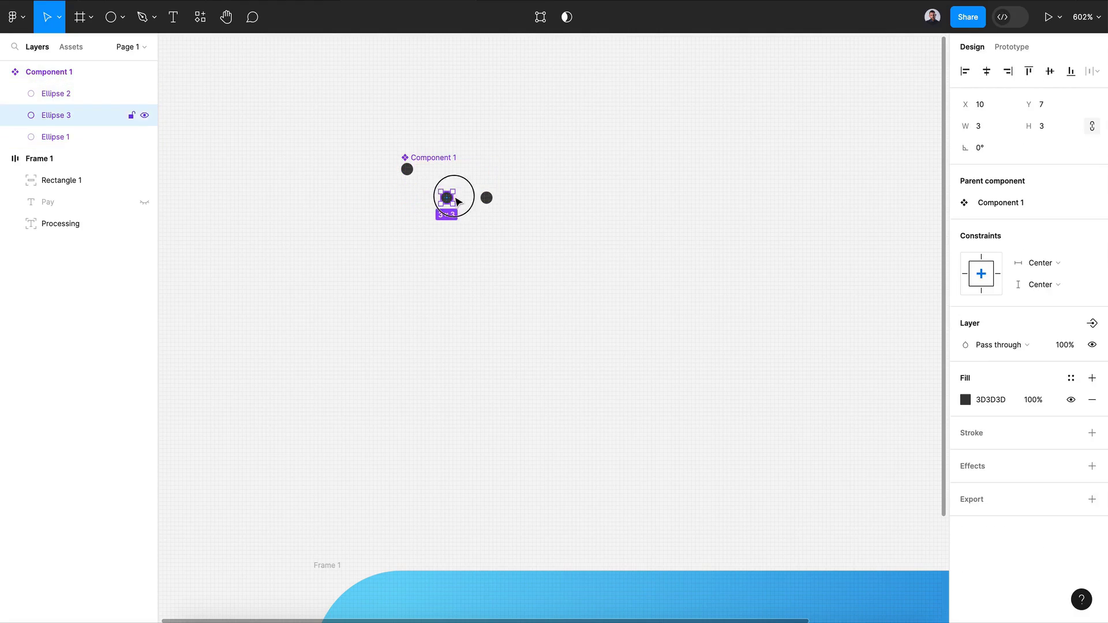
{"action": "left_click", "coordinate": [488, 199], "text": "shift"}
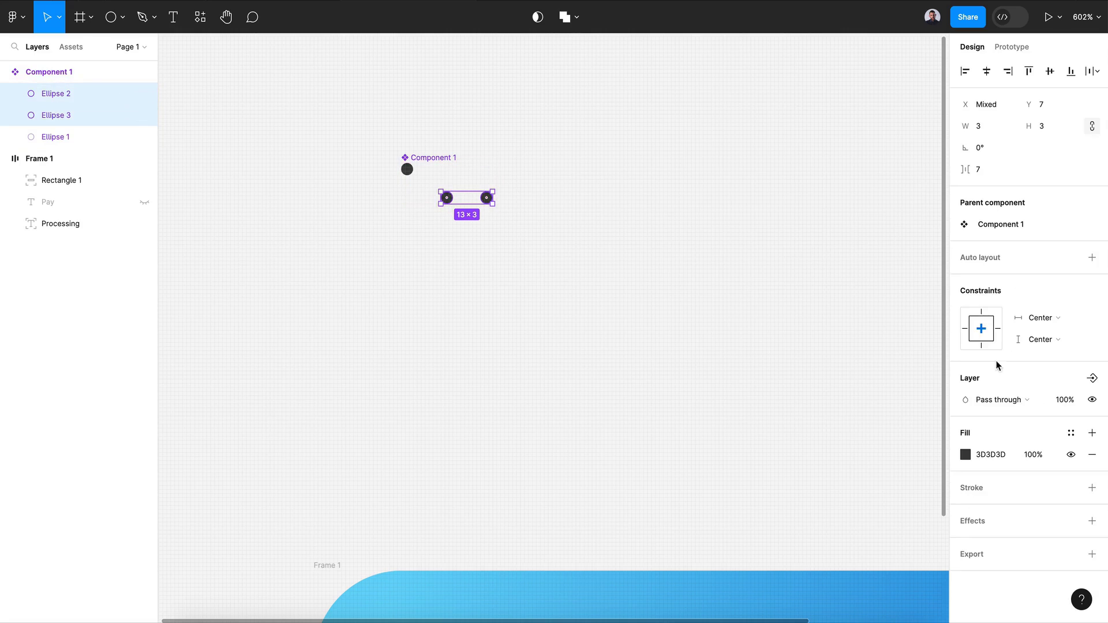
{"action": "left_click_drag", "start_coordinate": [1033, 459], "coordinate": [1008, 459]}
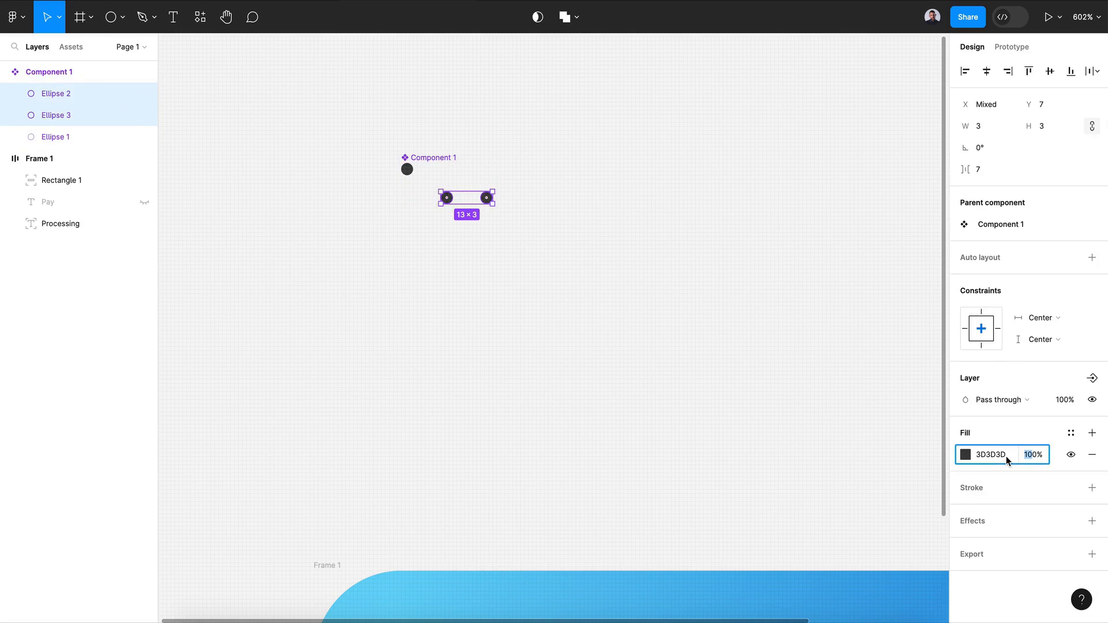
{"action": "key", "text": "Return"}
{"action": "left_click", "coordinate": [612, 378]}
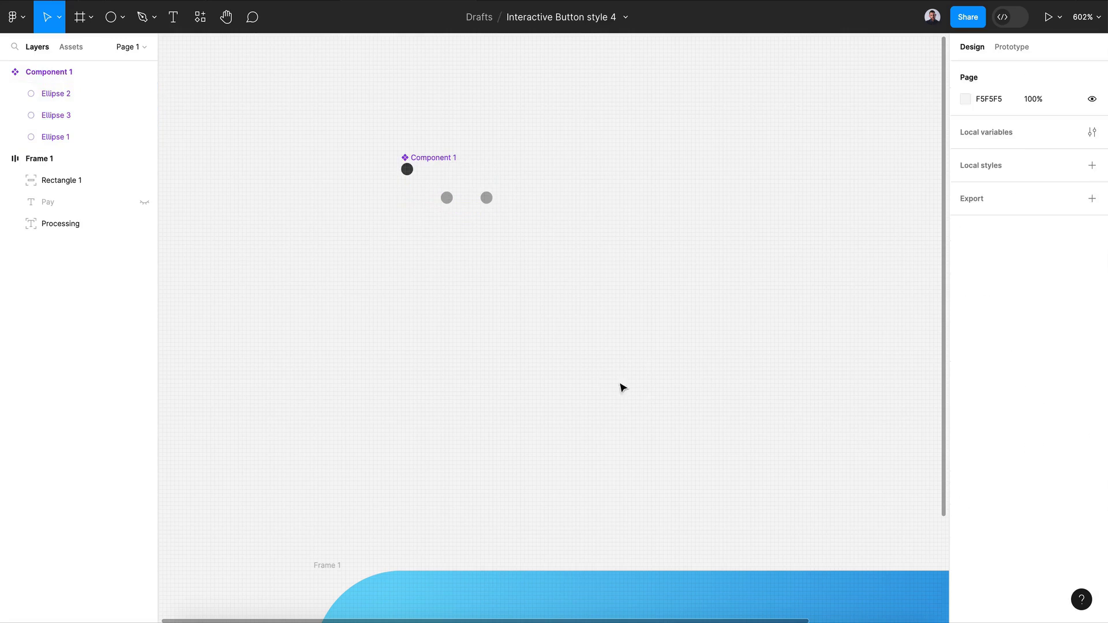
{"action": "left_click", "coordinate": [445, 167]}
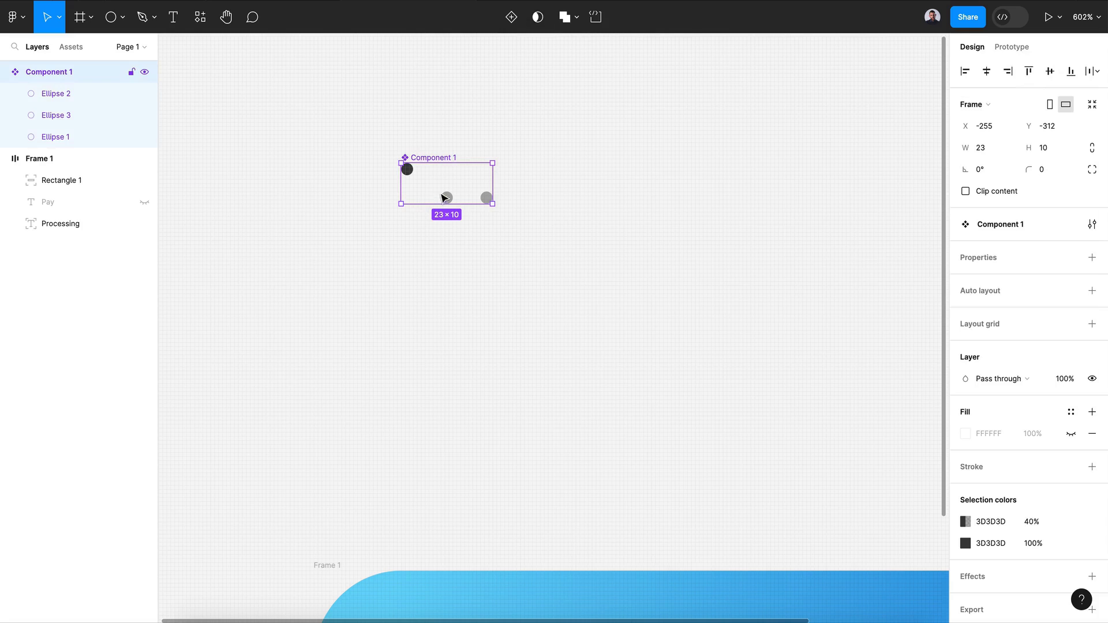
- Add a second variant, widen the component set, and place Variant2 beside Default
{"action": "left_click", "coordinate": [510, 18]}
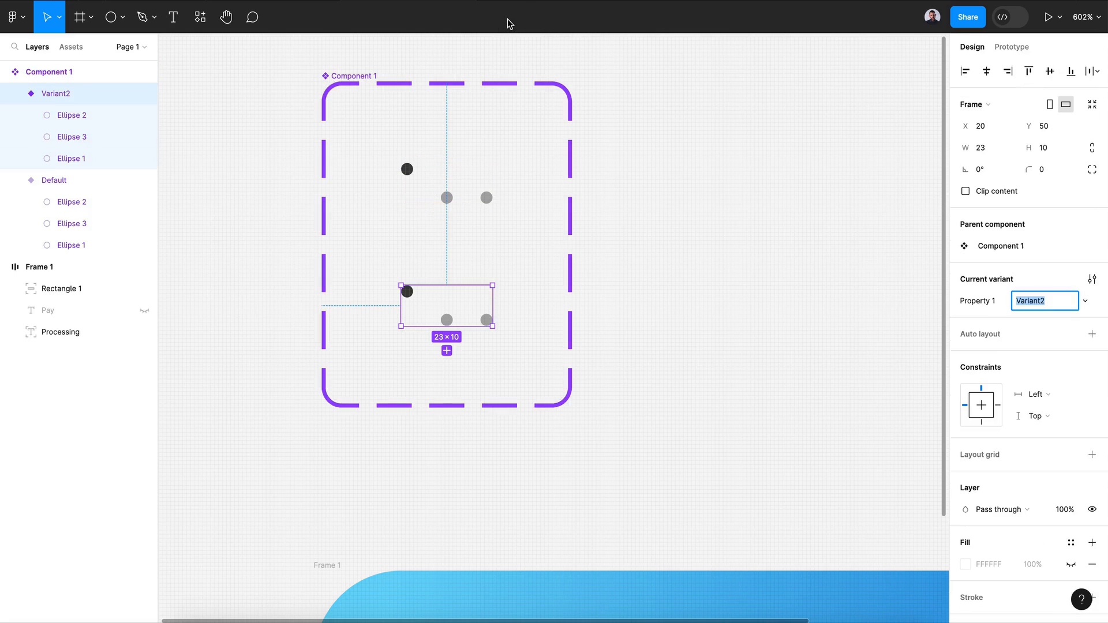
{"action": "left_click_drag", "start_coordinate": [571, 231], "coordinate": [826, 205]}
{"action": "left_click", "coordinate": [461, 314]}
{"action": "left_click_drag", "start_coordinate": [465, 318], "coordinate": [603, 191]}
- In Variant2, drop the first dot to the bottom and raise the third dot to the top at 100% opacity
{"action": "left_click", "coordinate": [414, 191]}
{"action": "left_click", "coordinate": [552, 172]}
{"action": "left_click", "coordinate": [546, 166]}
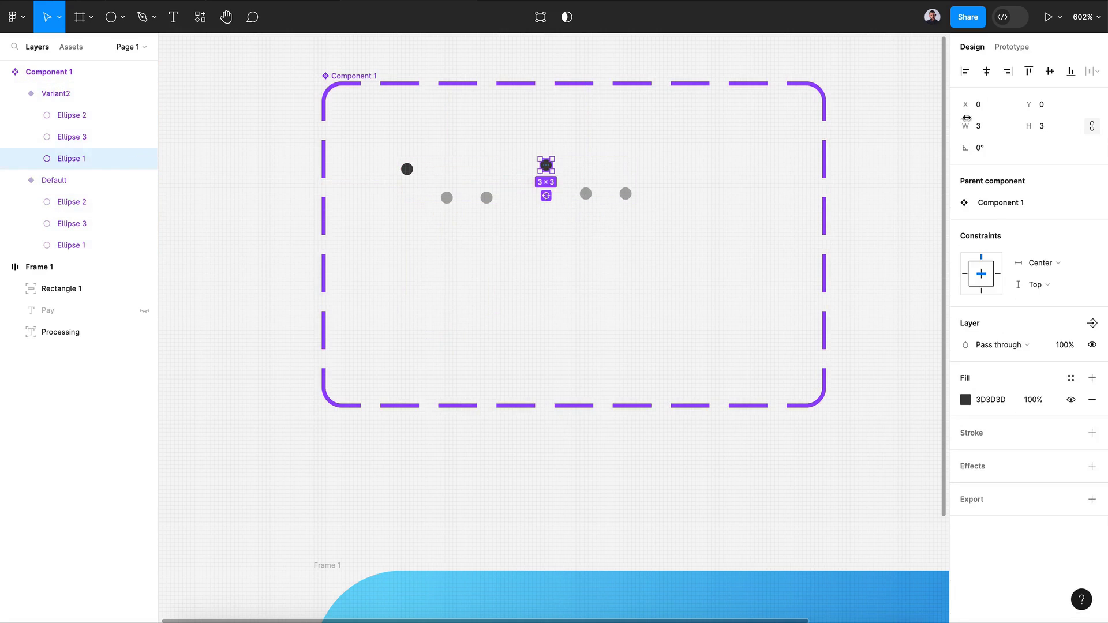
{"action": "left_click", "coordinate": [1071, 72]}
{"action": "left_click", "coordinate": [590, 197]}
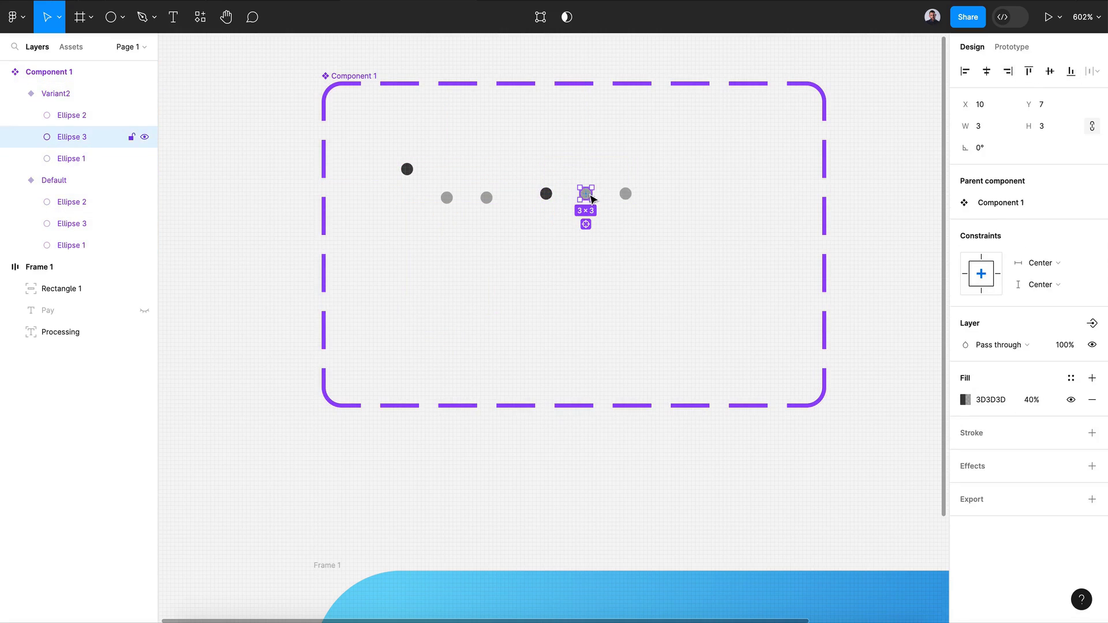
{"action": "left_click", "coordinate": [1029, 72]}
{"action": "left_click_drag", "start_coordinate": [1030, 400], "coordinate": [983, 402]}
{"action": "type", "text": "100"}
{"action": "key", "text": "Return"}
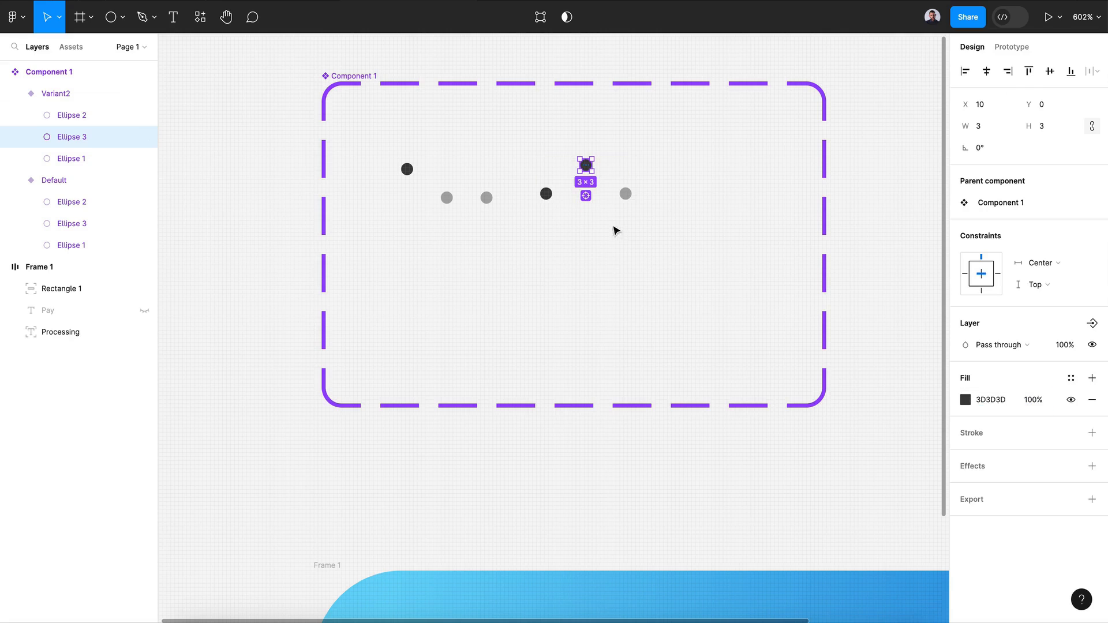
- Fade Variant2's first dot to 40% opacity so it turns grey
{"action": "left_click", "coordinate": [550, 196]}
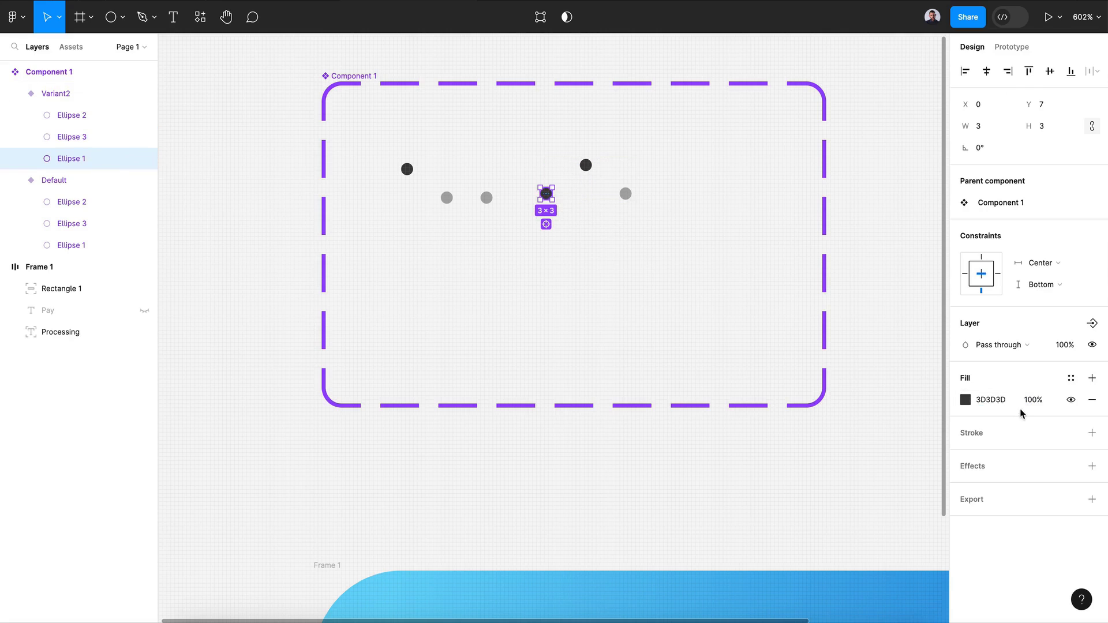
{"action": "left_click", "coordinate": [1032, 400]}
{"action": "type", "text": "40"}
{"action": "key", "text": "Return"}
{"action": "key", "text": "Escape"}
- Add Variant3 and drop its third dot to the bottom at 40% opacity
{"action": "left_click", "coordinate": [586, 223]}
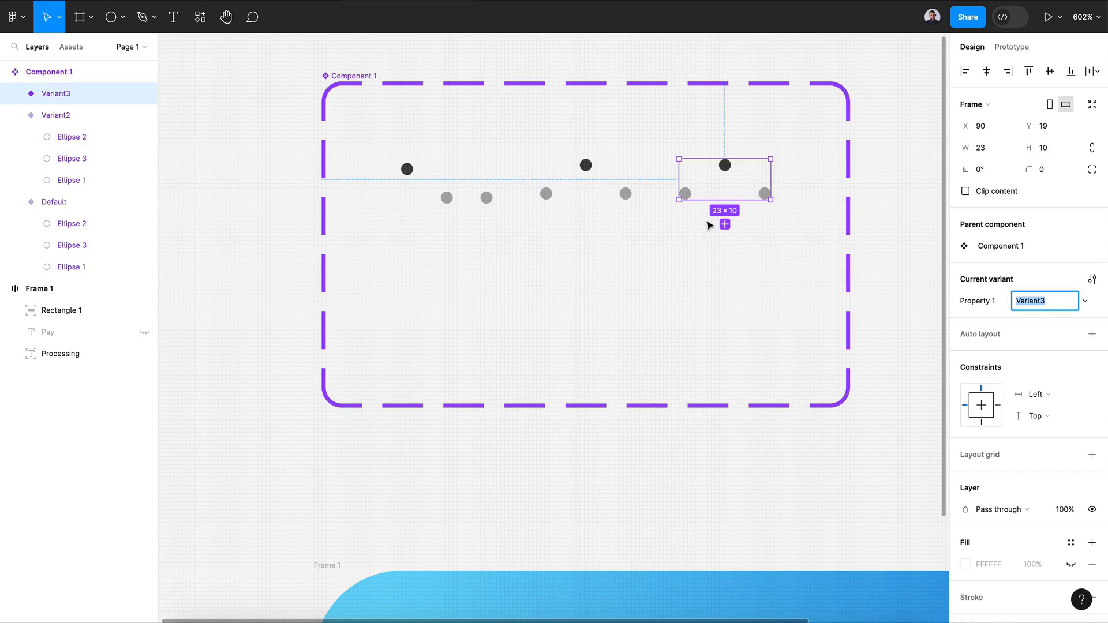
{"action": "left_click", "coordinate": [725, 166]}
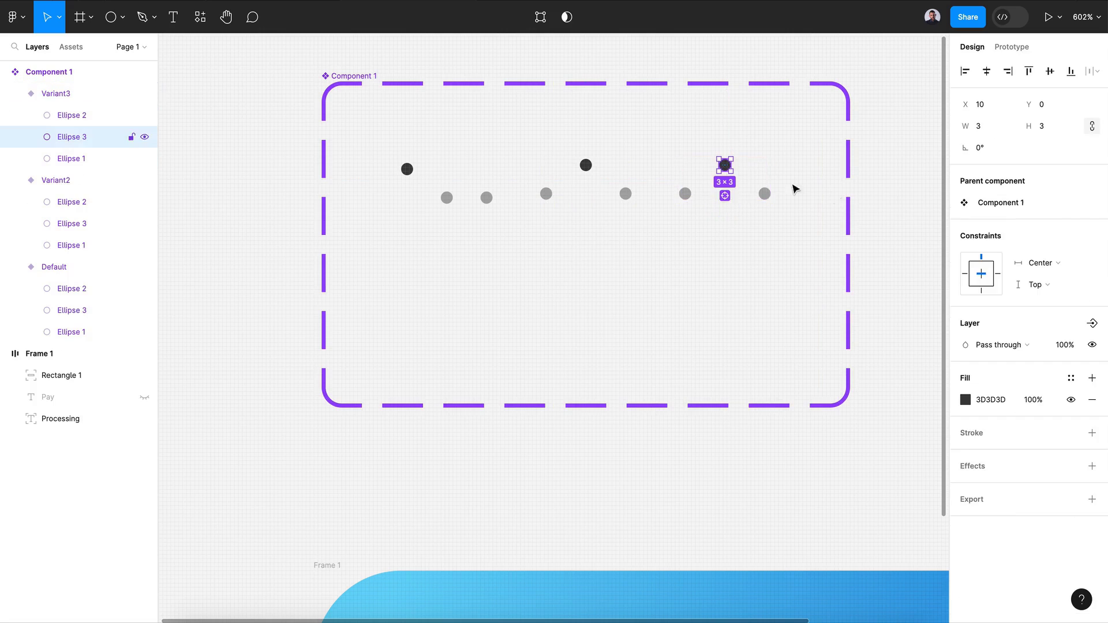
{"action": "left_click", "coordinate": [1072, 72]}
{"action": "left_click", "coordinate": [1033, 400]}
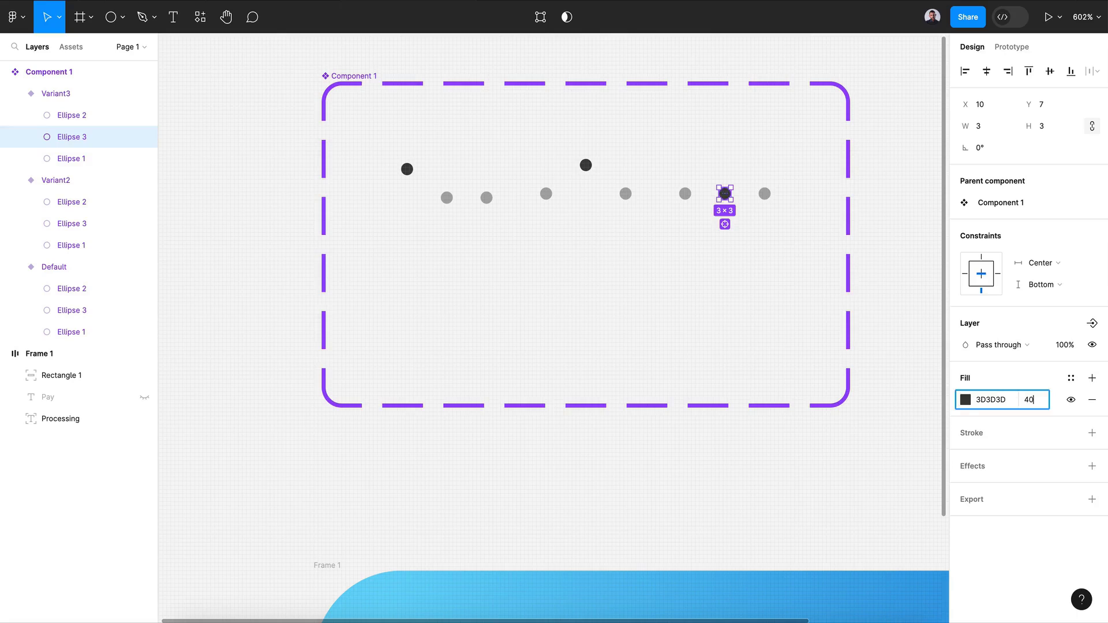
{"action": "key", "text": "Return"}
- Raise Variant3's second dot to the top and make it dark at full opacity
{"action": "left_click", "coordinate": [72, 115]}
{"action": "left_click", "coordinate": [1028, 72]}
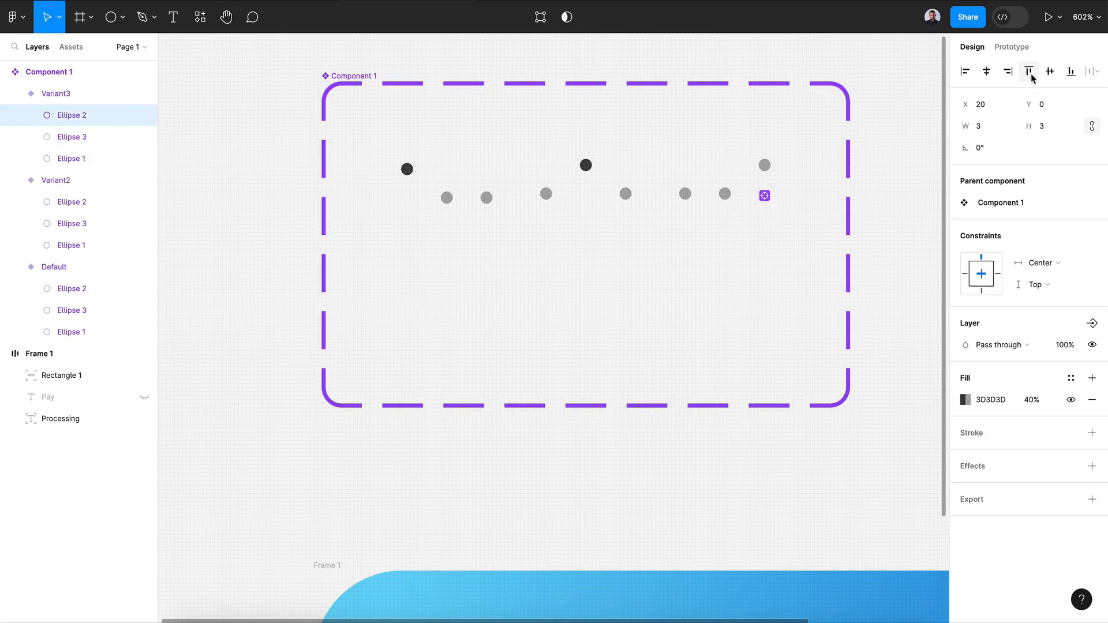
{"action": "left_click", "coordinate": [1020, 405]}
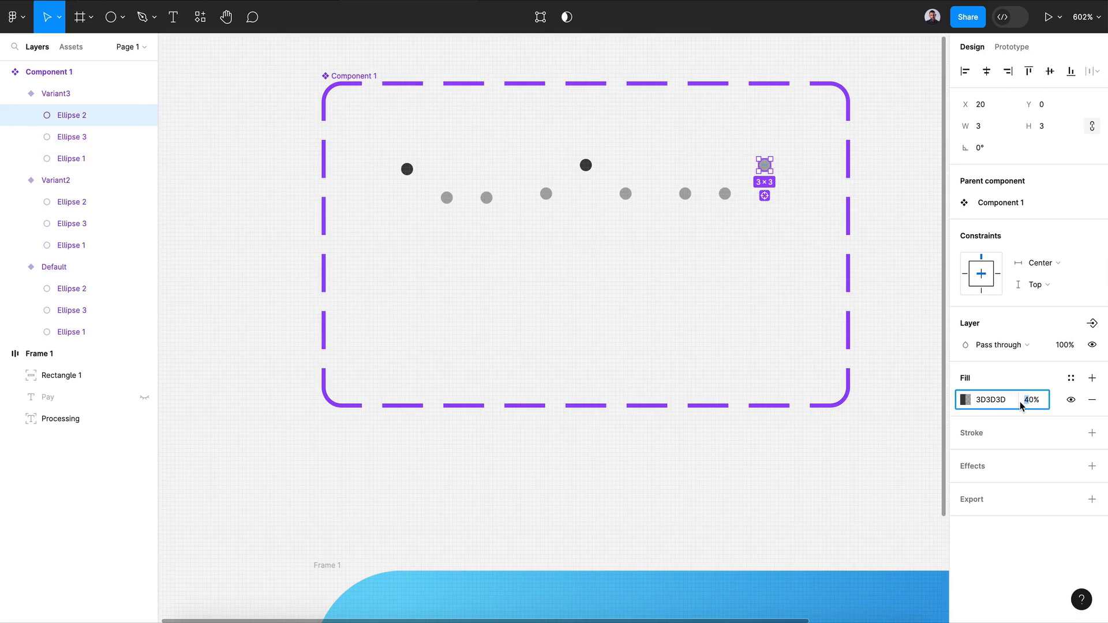
{"action": "type", "text": "10"}
{"action": "key", "text": "Return"}
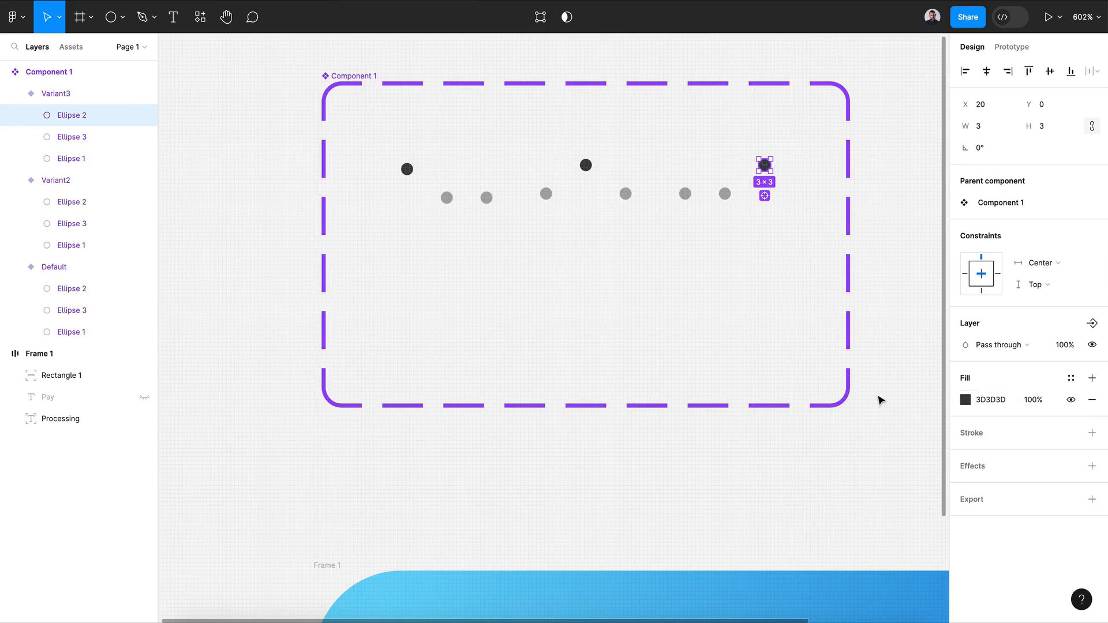
- Shrink the component set's height to fit the three variants
{"action": "left_click", "coordinate": [674, 323]}
{"action": "left_click_drag", "start_coordinate": [576, 408], "coordinate": [577, 287]}
{"action": "left_click", "coordinate": [487, 264]}
{"action": "left_click", "coordinate": [465, 196]}
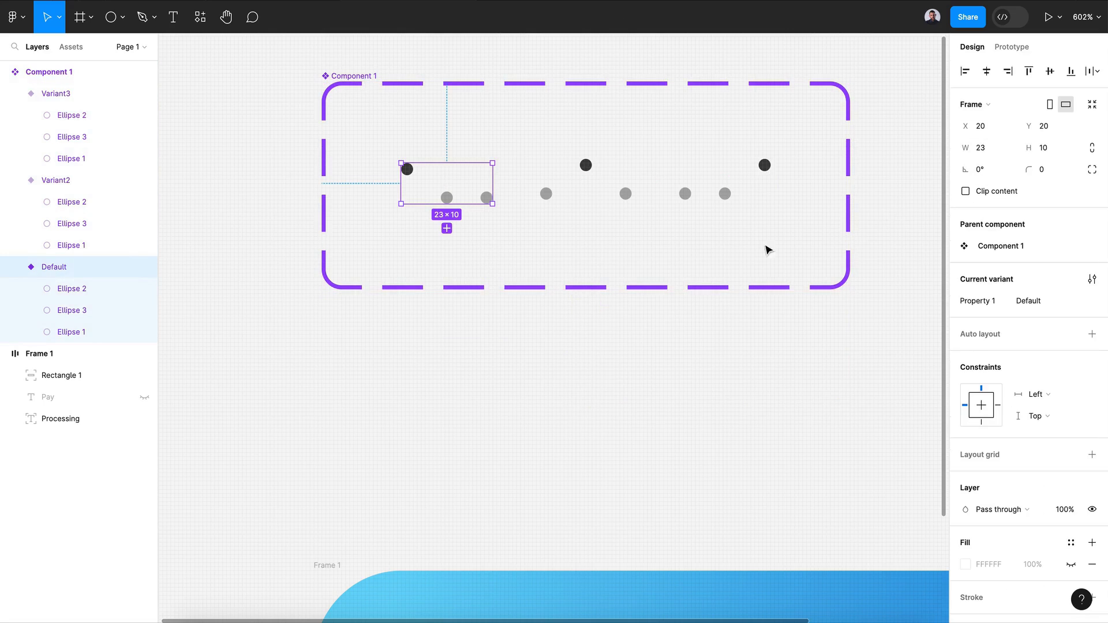
- Link Default to Variant2 with an After delay trigger of 1 and Smart animate
{"action": "scroll", "coordinate": [696, 252], "scroll_direction": "right", "scroll_amount": 2}
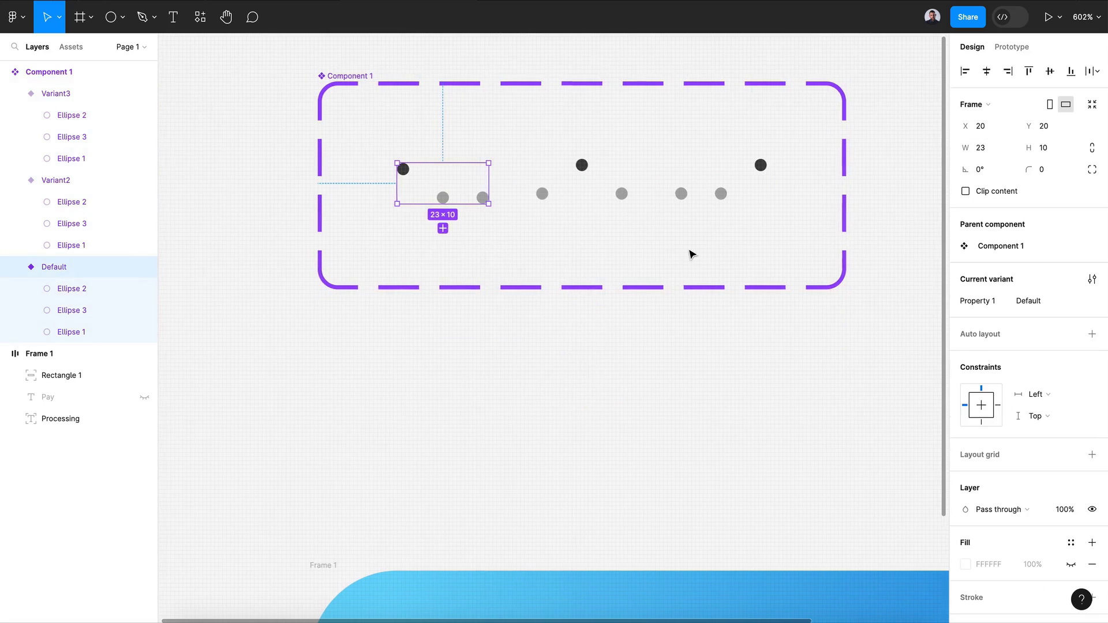
{"action": "left_click", "coordinate": [1004, 49]}
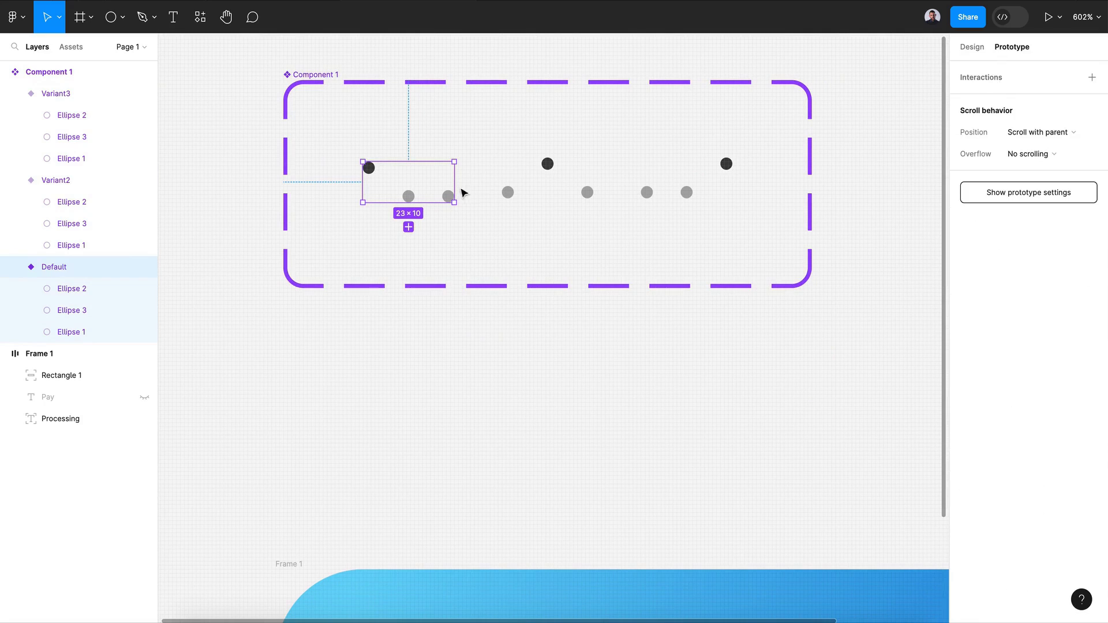
{"action": "left_click_drag", "start_coordinate": [455, 181], "coordinate": [508, 191]}
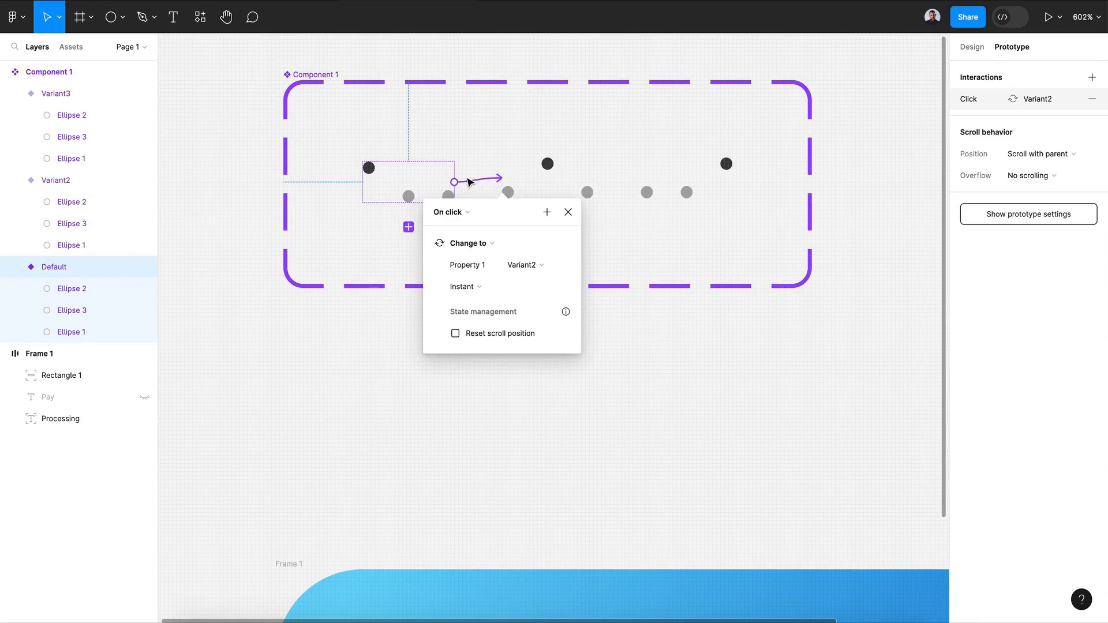
{"action": "left_click", "coordinate": [468, 214]}
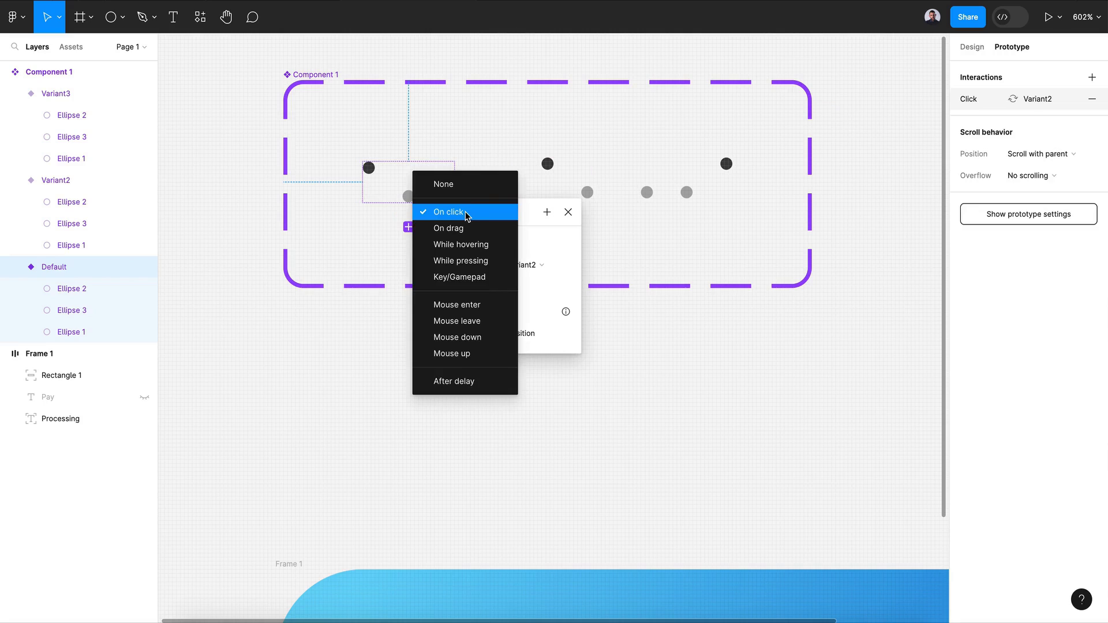
{"action": "left_click", "coordinate": [472, 387]}
{"action": "left_click", "coordinate": [446, 234]}
{"action": "double_click", "coordinate": [448, 234]}
{"action": "type", "text": "1ms"}
{"action": "left_click", "coordinate": [491, 308]}
{"action": "left_click", "coordinate": [502, 344]}
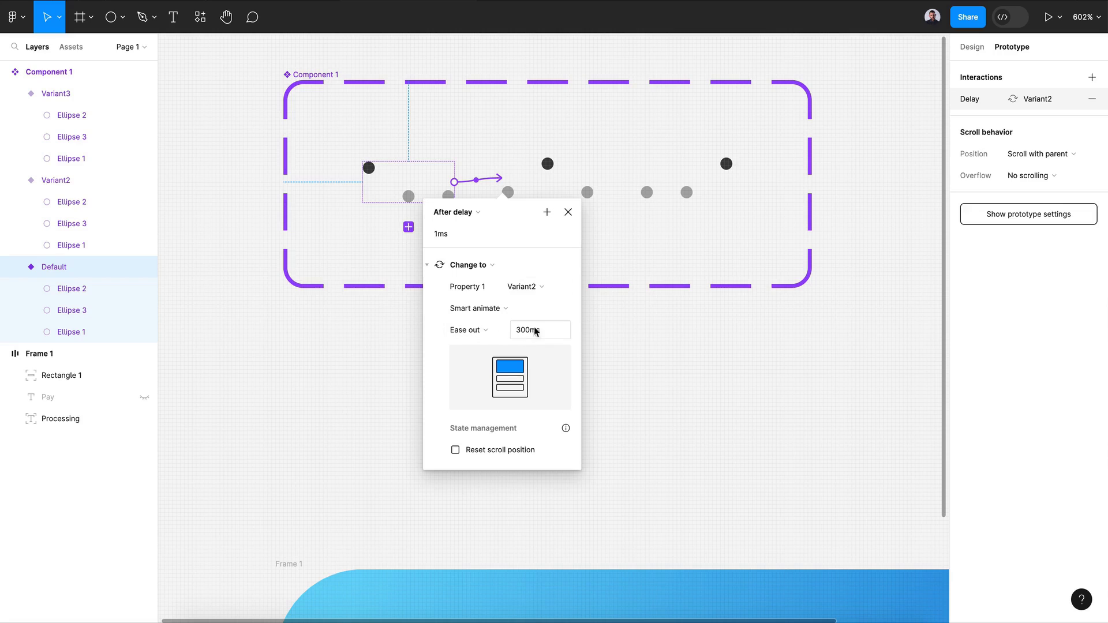
{"action": "left_click", "coordinate": [568, 212]}
- Link Variant2 to Variant3 with an After delay trigger of 1
{"action": "left_click", "coordinate": [554, 193]}
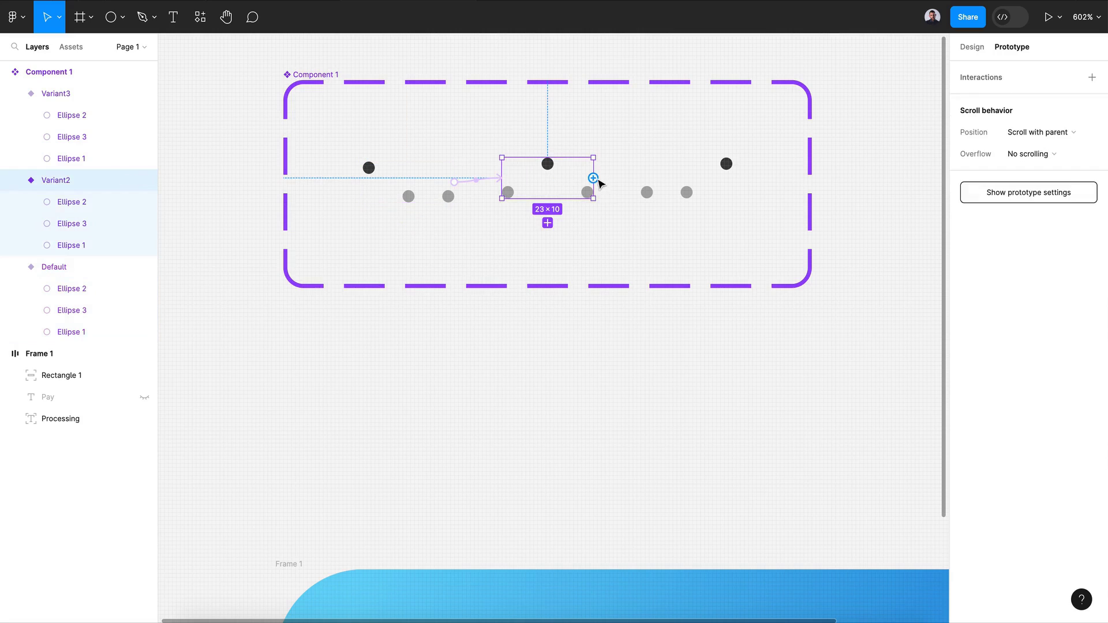
{"action": "left_click_drag", "start_coordinate": [594, 178], "coordinate": [651, 192]}
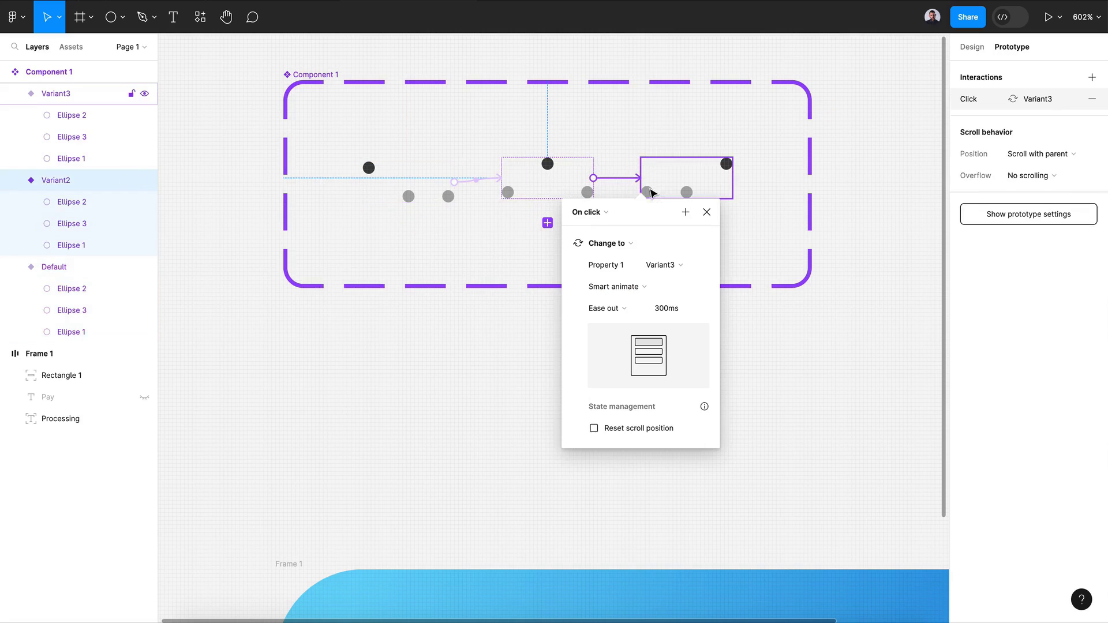
{"action": "left_click", "coordinate": [587, 213]}
{"action": "left_click", "coordinate": [599, 381]}
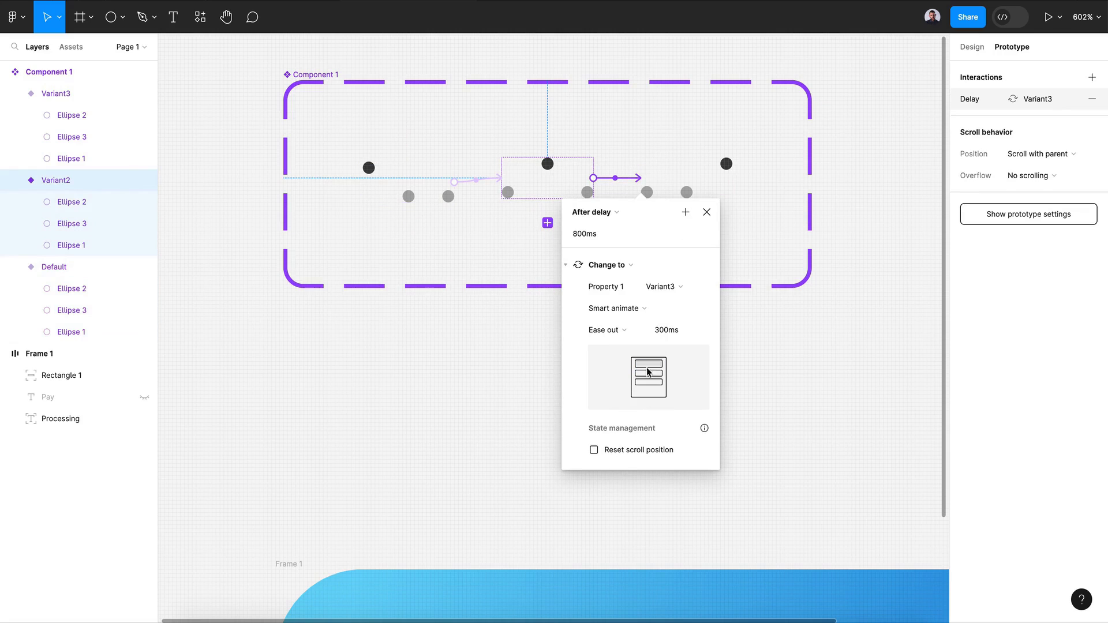
{"action": "left_click", "coordinate": [571, 235]}
{"action": "type", "text": "1"}
- Link Variant3 back to Default with an After delay trigger to close the loop
{"action": "left_click", "coordinate": [729, 174]}
{"action": "left_click_drag", "start_coordinate": [732, 178], "coordinate": [408, 191]}
{"action": "left_click", "coordinate": [430, 217]}
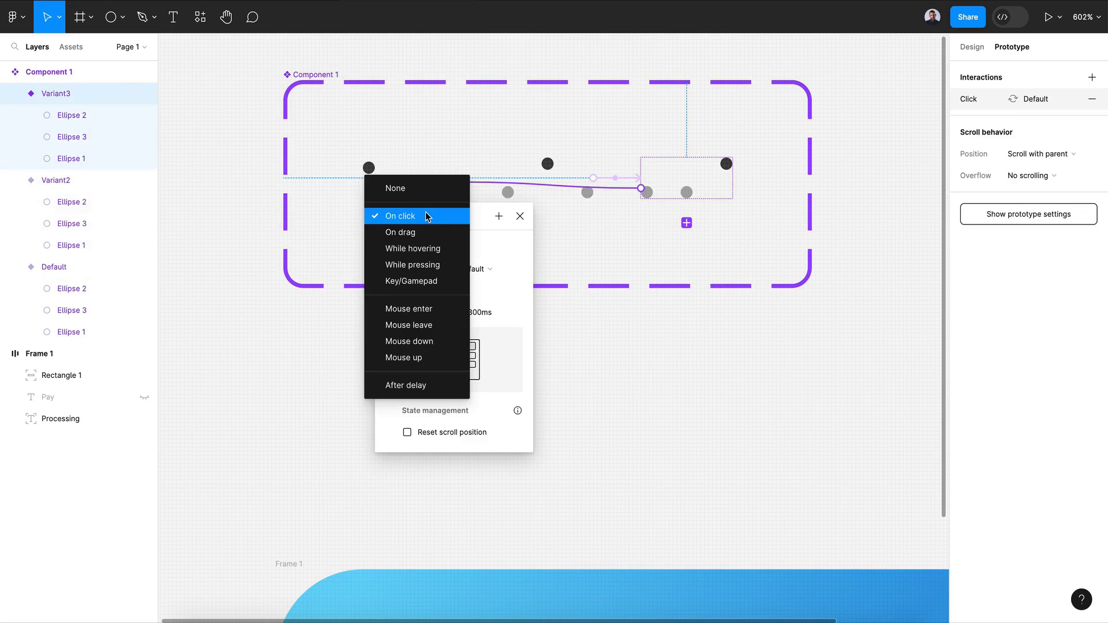
{"action": "left_click", "coordinate": [420, 386]}
{"action": "left_click", "coordinate": [383, 238]}
{"action": "left_click", "coordinate": [655, 387]}
- Draw a new frame, Frame 2, to the right of the component set
{"action": "scroll", "coordinate": [655, 387], "scroll_direction": "down", "scroll_amount": 5}
{"action": "scroll", "coordinate": [656, 387], "scroll_direction": "right", "scroll_amount": 6}
{"action": "scroll", "coordinate": [642, 377], "scroll_direction": "down", "scroll_amount": 1}
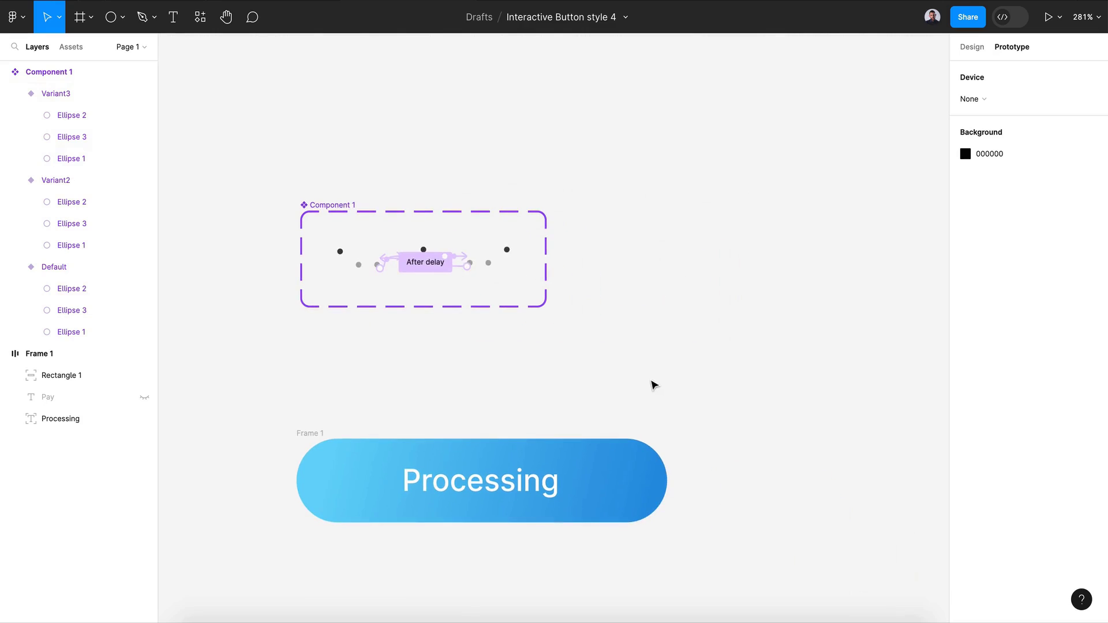
{"action": "left_click", "coordinate": [81, 17]}
{"action": "left_click_drag", "start_coordinate": [610, 224], "coordinate": [836, 353]}
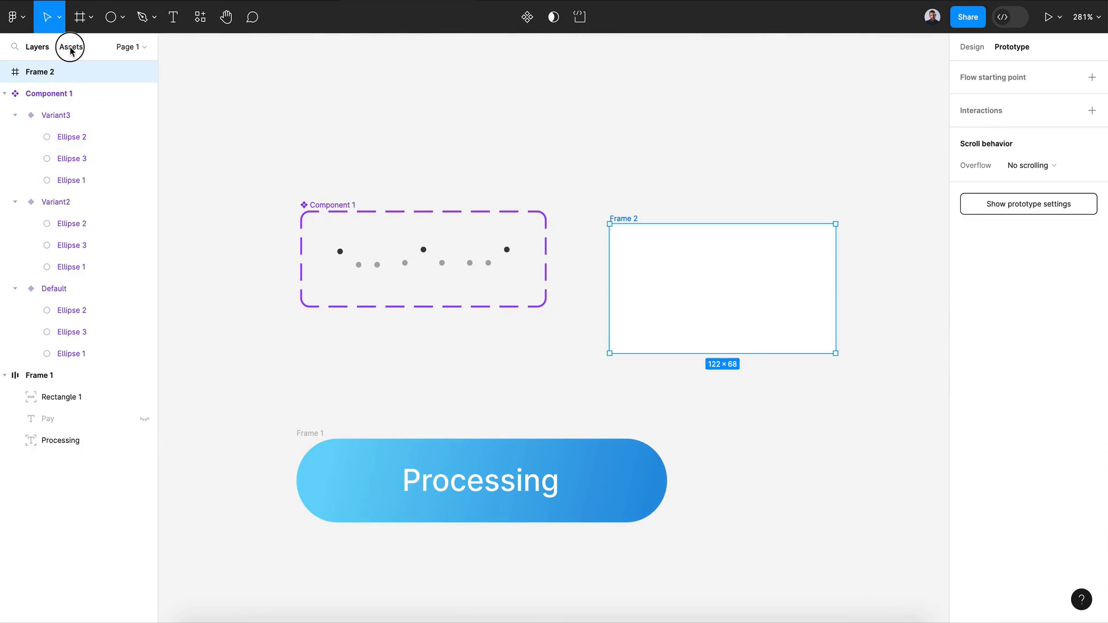
- Place an instance of the dot component from Assets inside Frame 2
{"action": "left_click", "coordinate": [71, 47]}
{"action": "left_click_drag", "start_coordinate": [79, 185], "coordinate": [720, 292]}
{"action": "left_click", "coordinate": [754, 378]}
{"action": "left_click", "coordinate": [630, 220]}
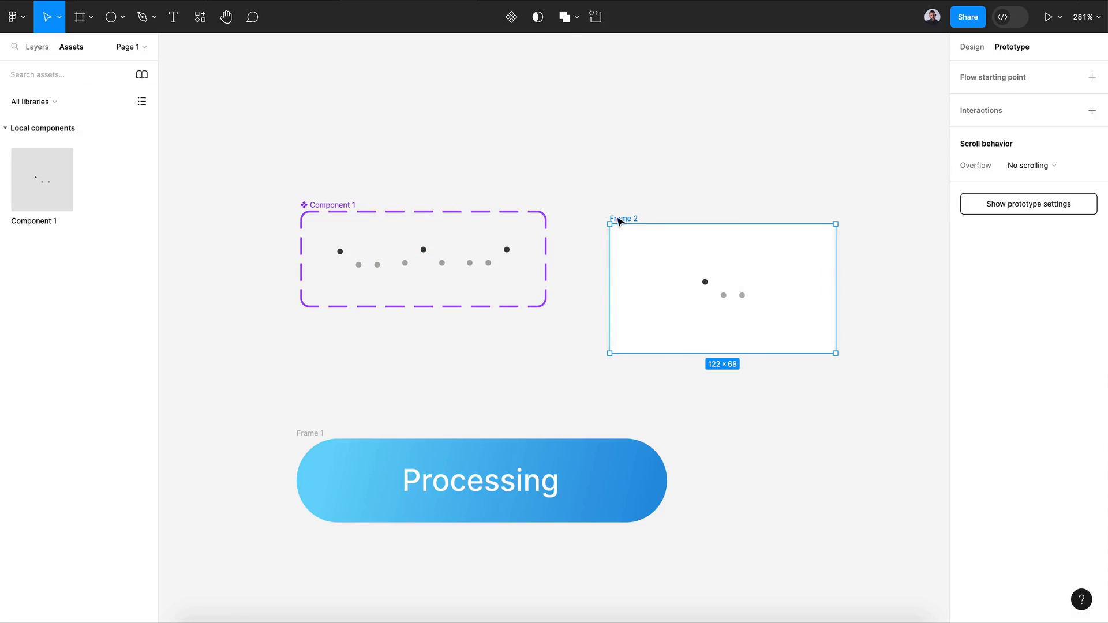
- Rename the dot component set to 'Three dots animation'
{"action": "left_click", "coordinate": [340, 205]}
{"action": "double_click", "coordinate": [340, 205]}
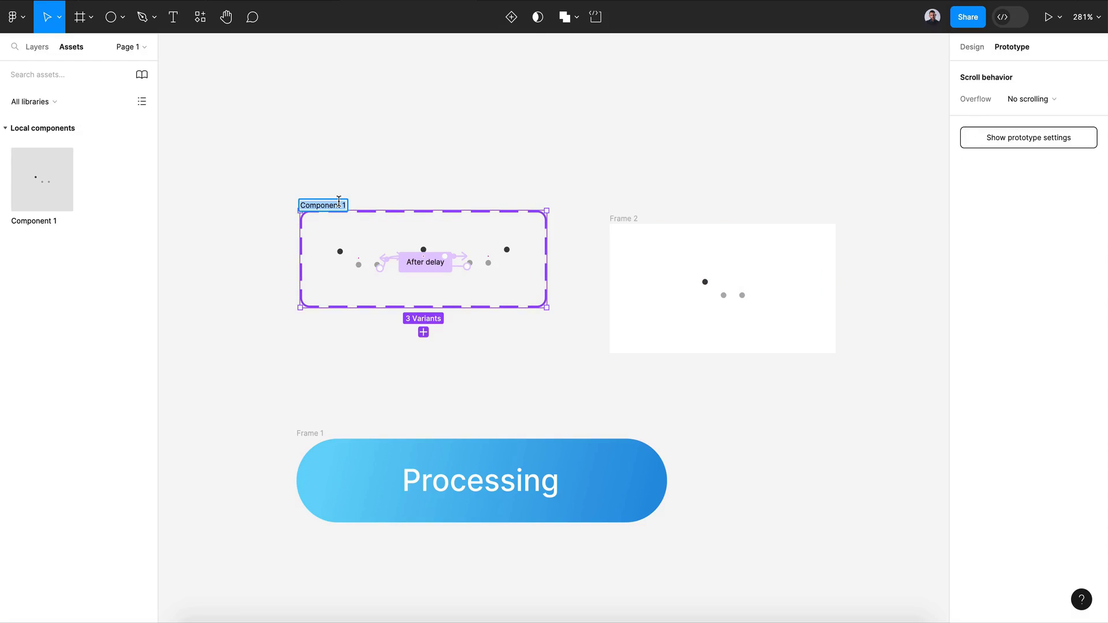
{"action": "type", "text": "Three dots animation"}
{"action": "key", "text": "Return"}
{"action": "left_click", "coordinate": [622, 218]}
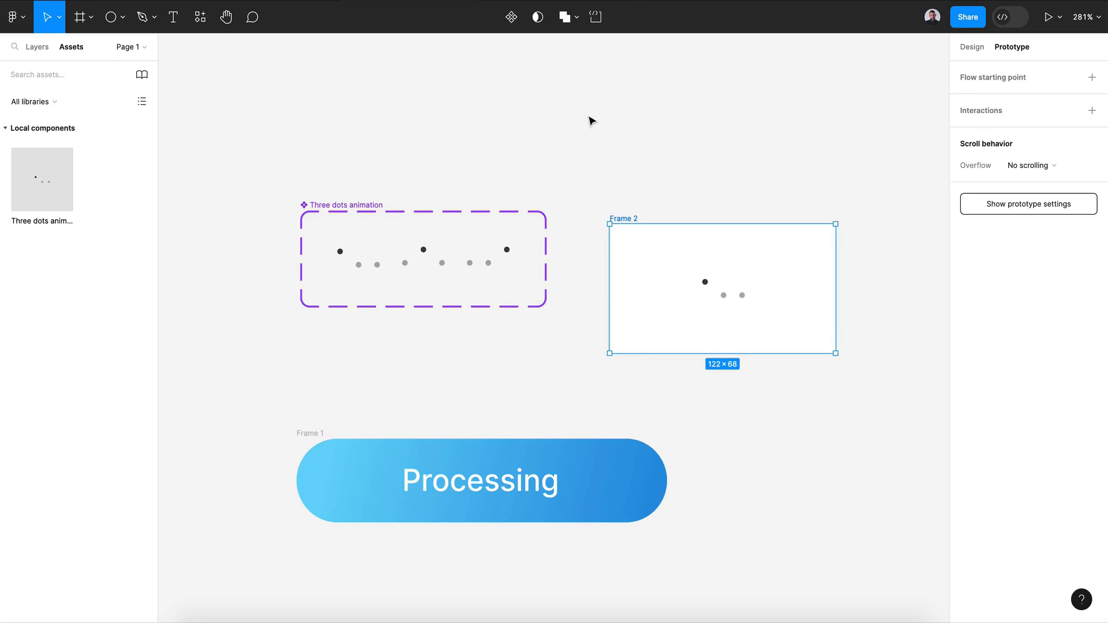
{"action": "scroll", "coordinate": [589, 116], "scroll_direction": "down", "scroll_amount": 4}
{"action": "scroll", "coordinate": [589, 117], "scroll_direction": "left", "scroll_amount": 3}
{"action": "left_click", "coordinate": [795, 200]}
- Put the dots instance after the Processing label in the button and shift both left together
{"action": "left_click_drag", "start_coordinate": [796, 201], "coordinate": [553, 393]}
{"action": "key", "text": "alt+8"}
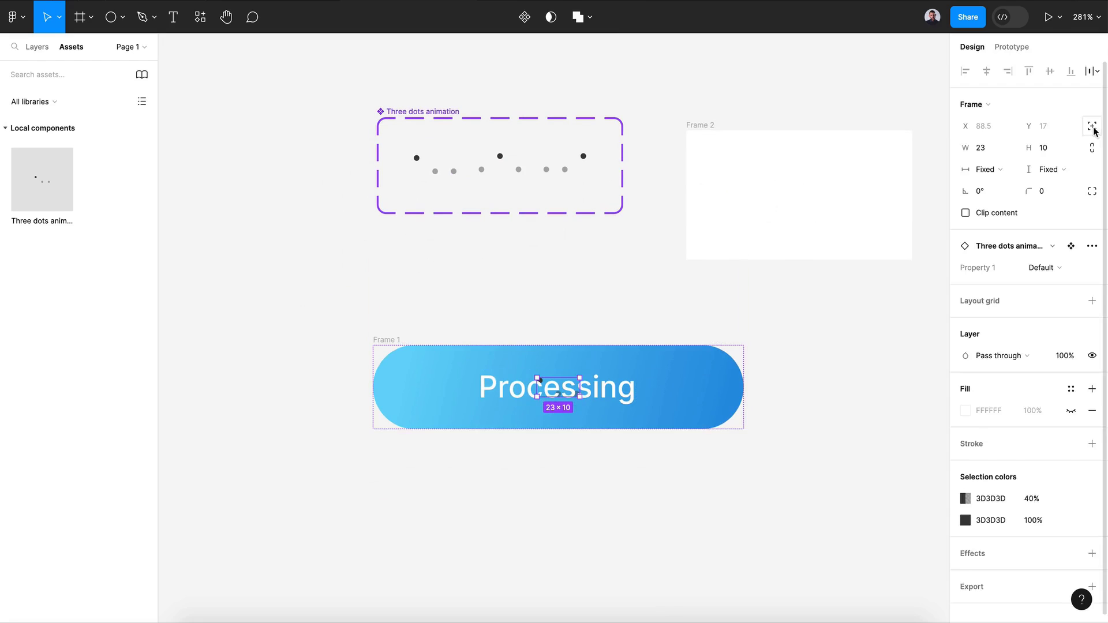
{"action": "key", "text": "shift+Right"}
{"action": "key", "text": "shift+Right"}
{"action": "left_click", "coordinate": [620, 401], "text": "shift"}
{"action": "left_click_drag", "start_coordinate": [620, 401], "coordinate": [600, 401]}
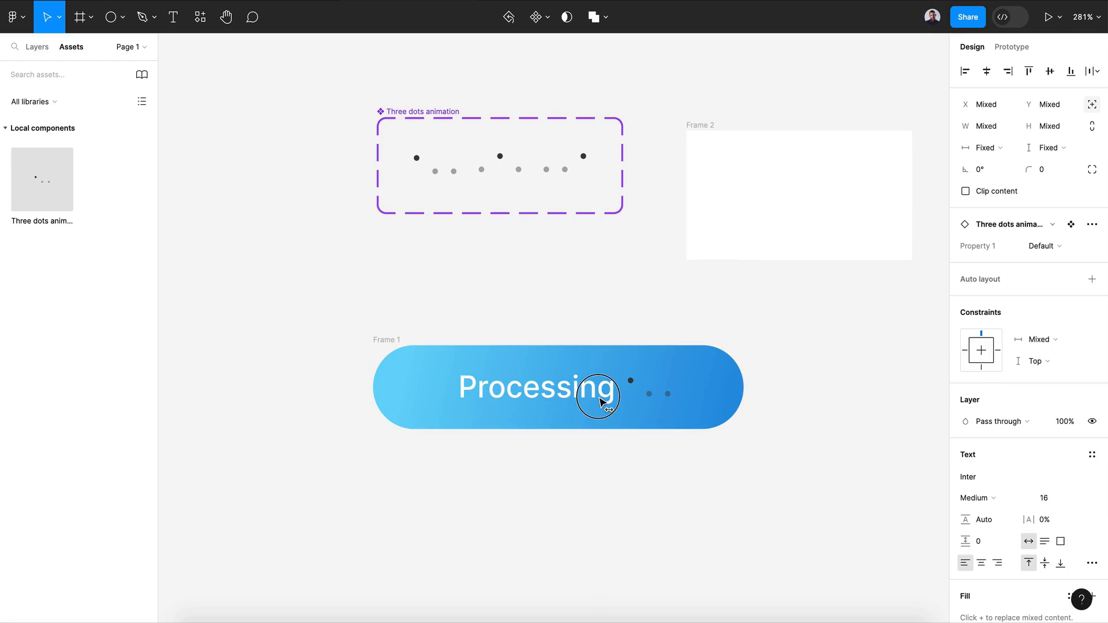
{"action": "left_click", "coordinate": [643, 392]}
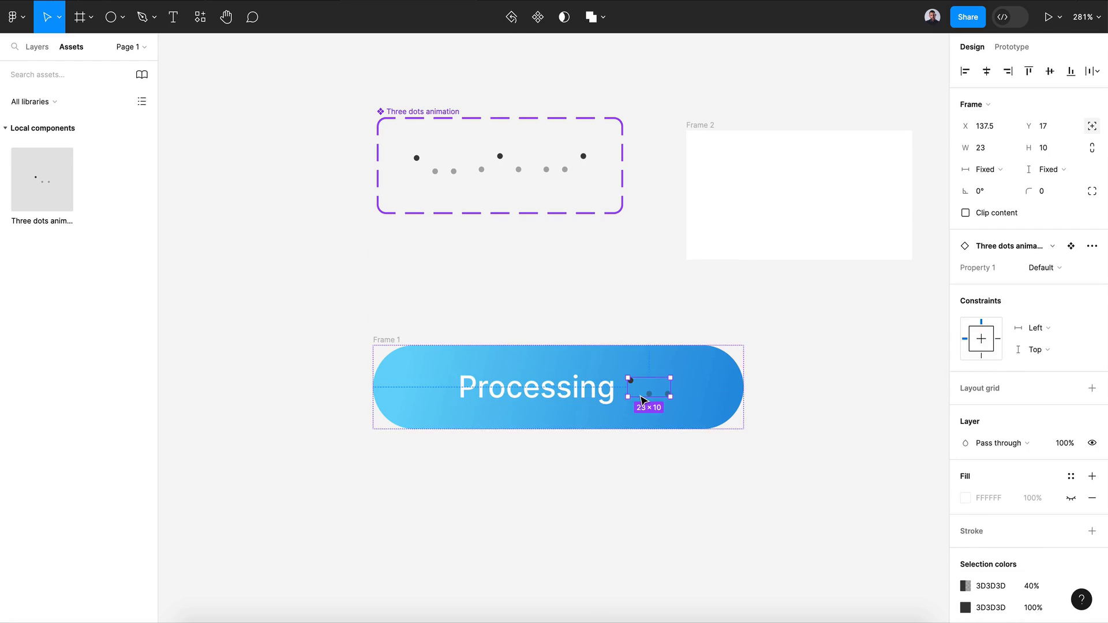
{"action": "left_click", "coordinate": [592, 400]}
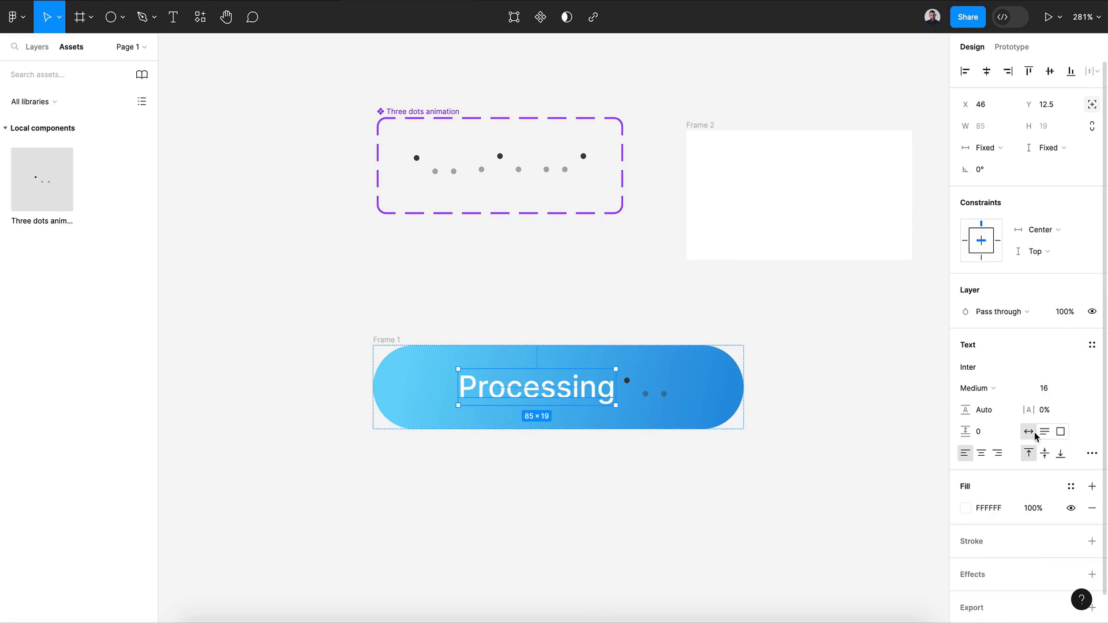
- Darken the Processing text fill to grey 3A3A3A
{"action": "scroll", "coordinate": [970, 433], "scroll_direction": "down", "scroll_amount": 1}
{"action": "left_click", "coordinate": [965, 476]}
{"action": "left_click_drag", "start_coordinate": [796, 403], "coordinate": [774, 404]}
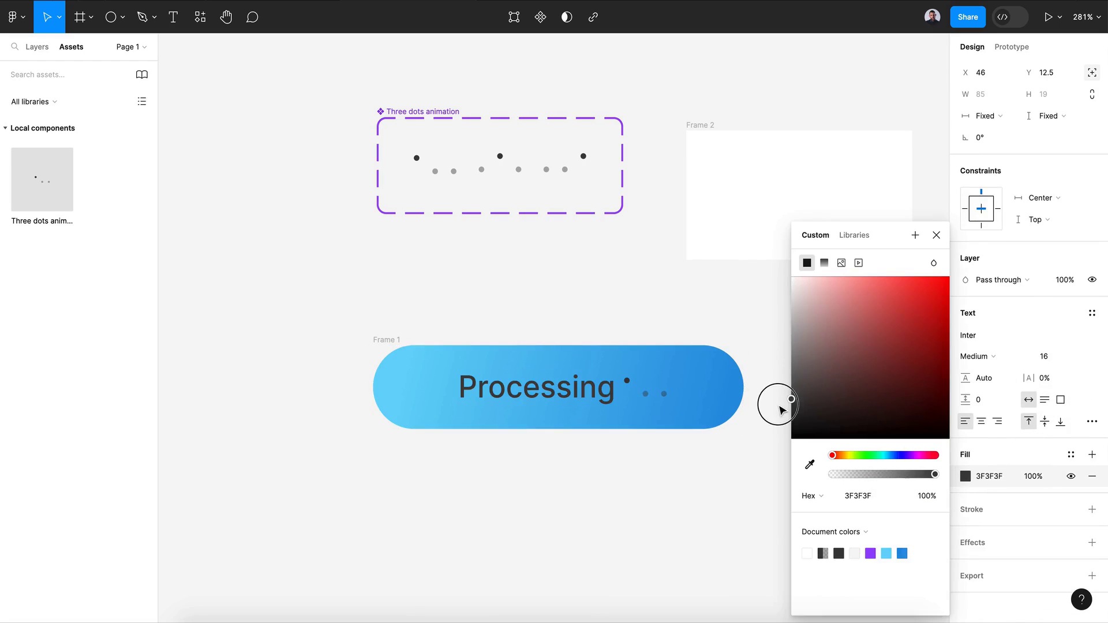
{"action": "left_click", "coordinate": [937, 235]}
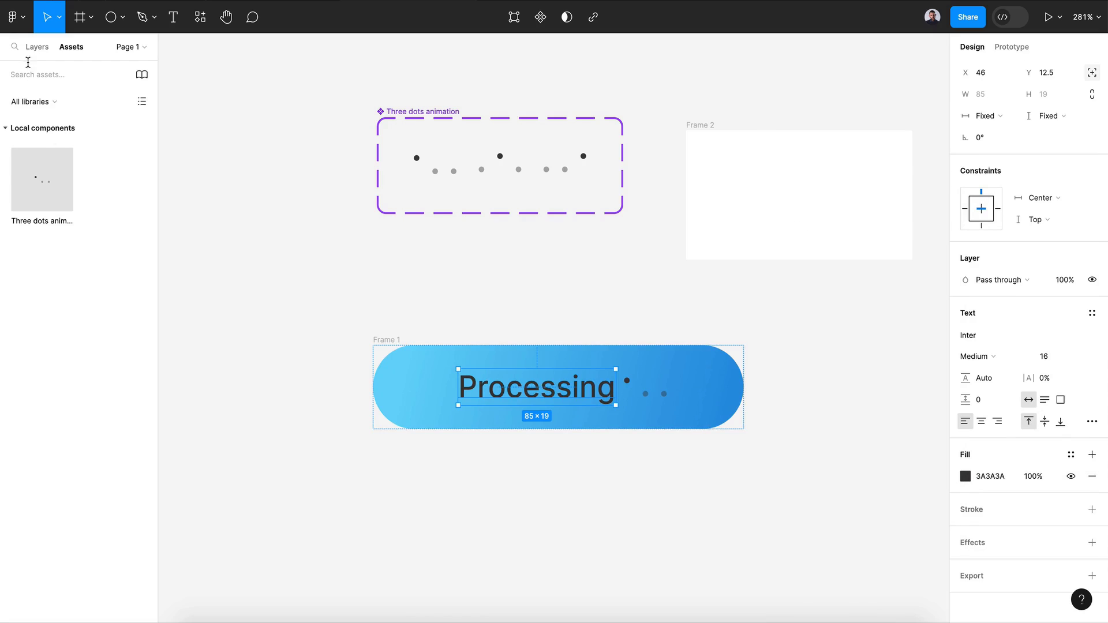
- Hide Processing and the dots in Layers and make the Pay label visible again
{"action": "left_click", "coordinate": [35, 47]}
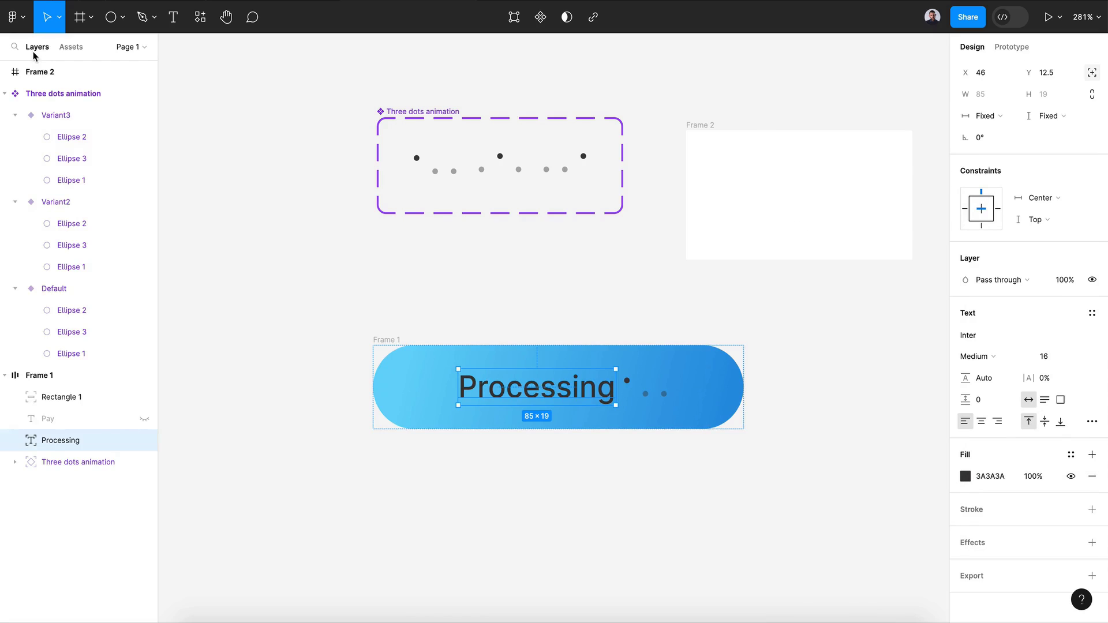
{"action": "left_click", "coordinate": [78, 462], "text": "shift"}
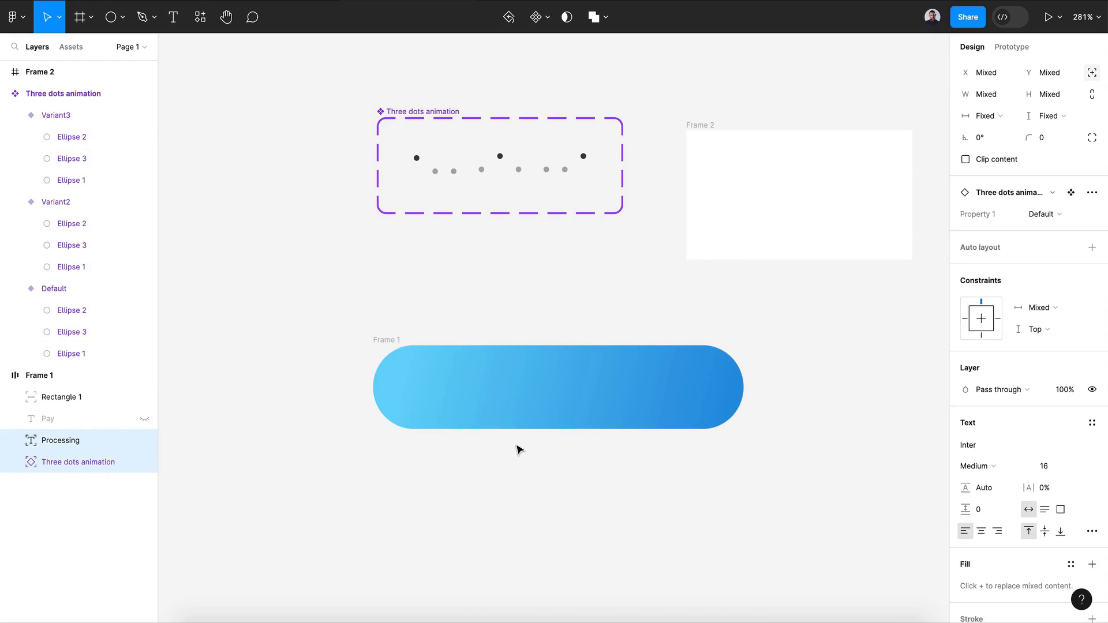
{"action": "left_click", "coordinate": [144, 420]}
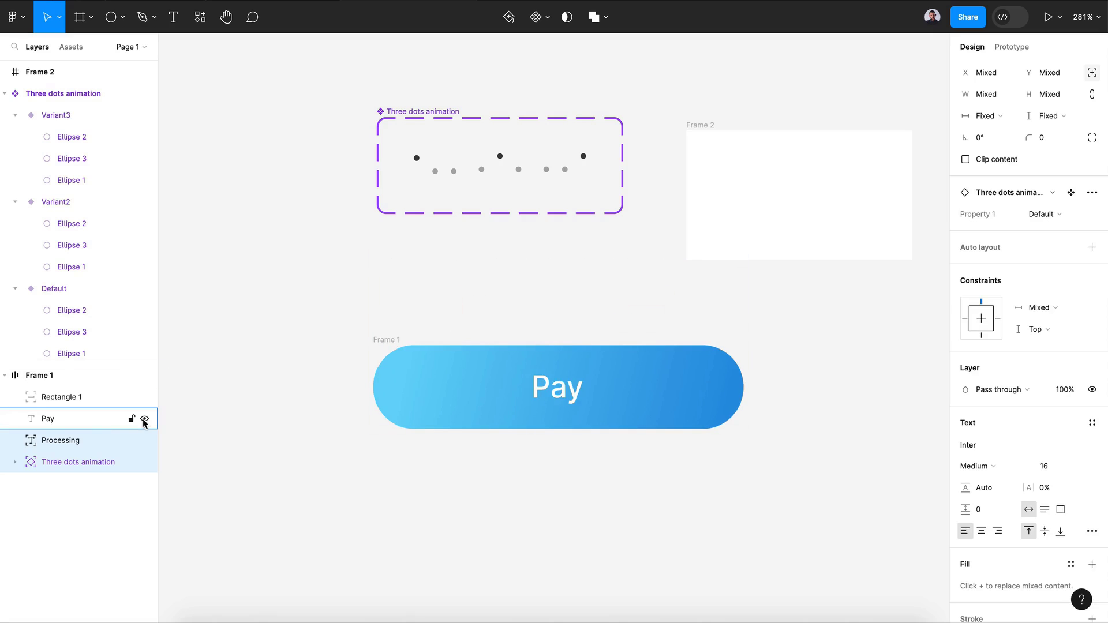
{"action": "left_click", "coordinate": [80, 423]}
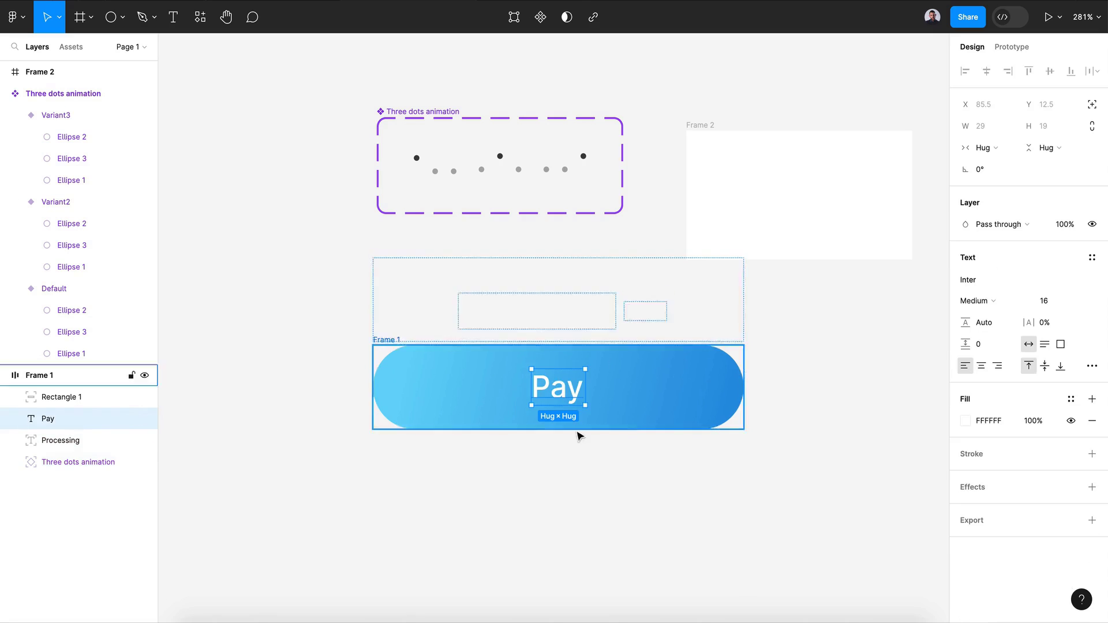
- Duplicate the Pay text, change the copy to 'Success', and replay the reference button's animation
{"action": "left_click", "coordinate": [569, 475]}
{"action": "scroll", "coordinate": [570, 477], "scroll_direction": "down", "scroll_amount": 1}
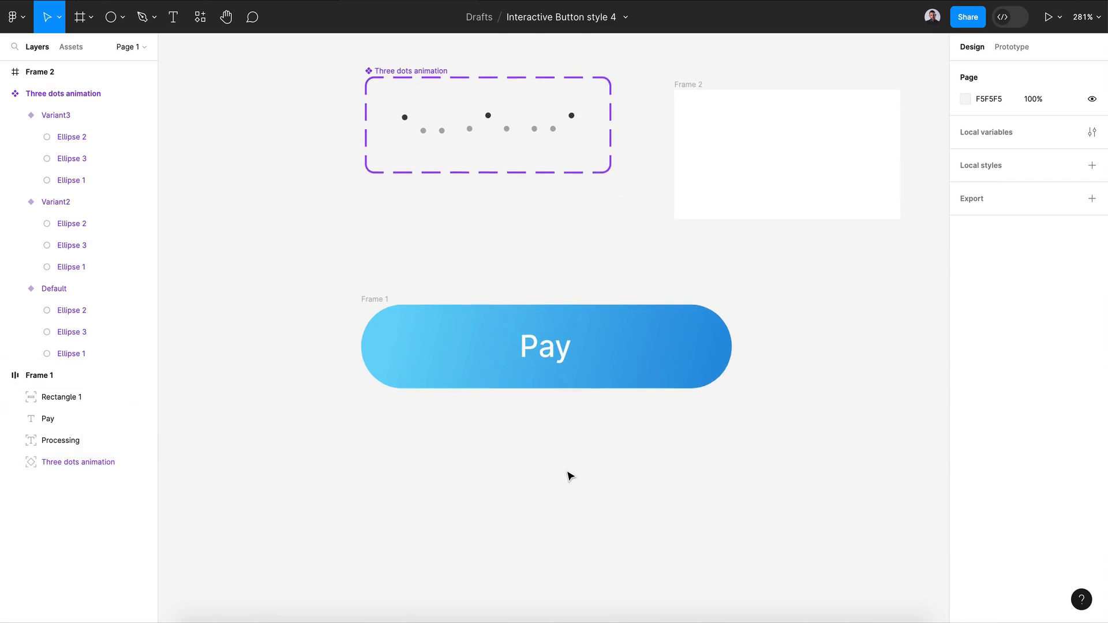
{"action": "scroll", "coordinate": [554, 416], "scroll_direction": "down", "scroll_amount": 1}
{"action": "left_click", "coordinate": [539, 353]}
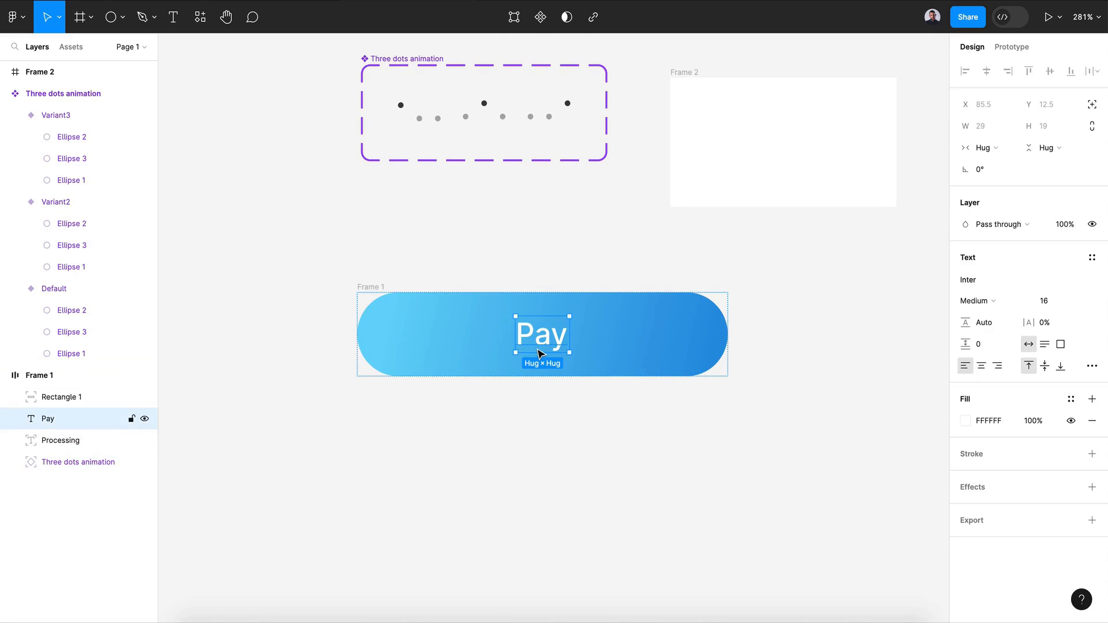
{"action": "key", "text": "ctrl+d"}
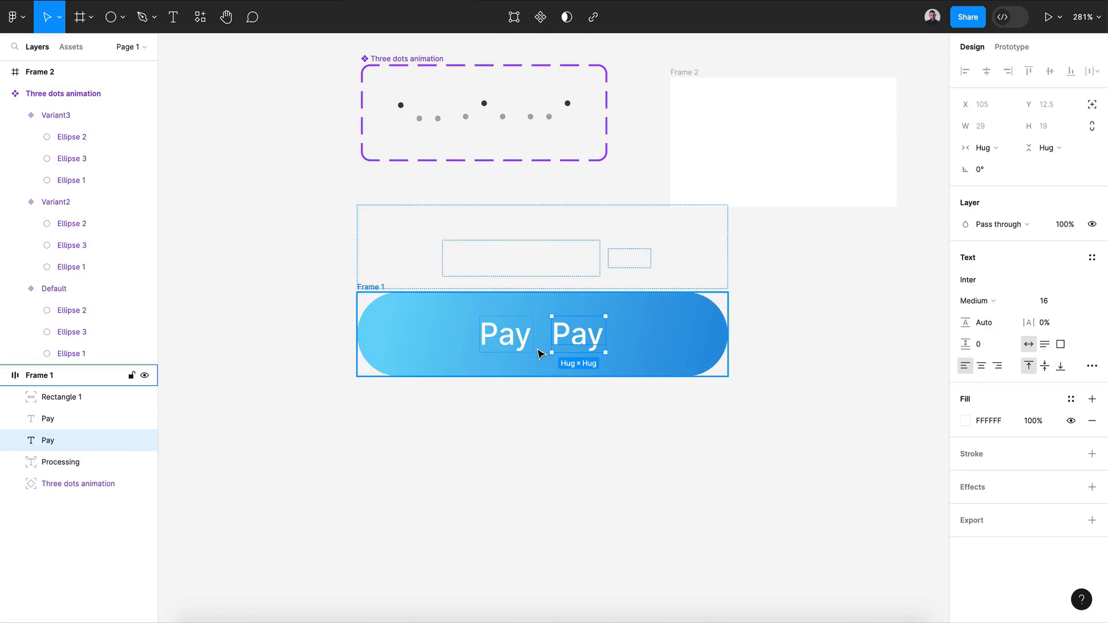
{"action": "double_click", "coordinate": [585, 343]}
{"action": "type", "text": "Succes"}
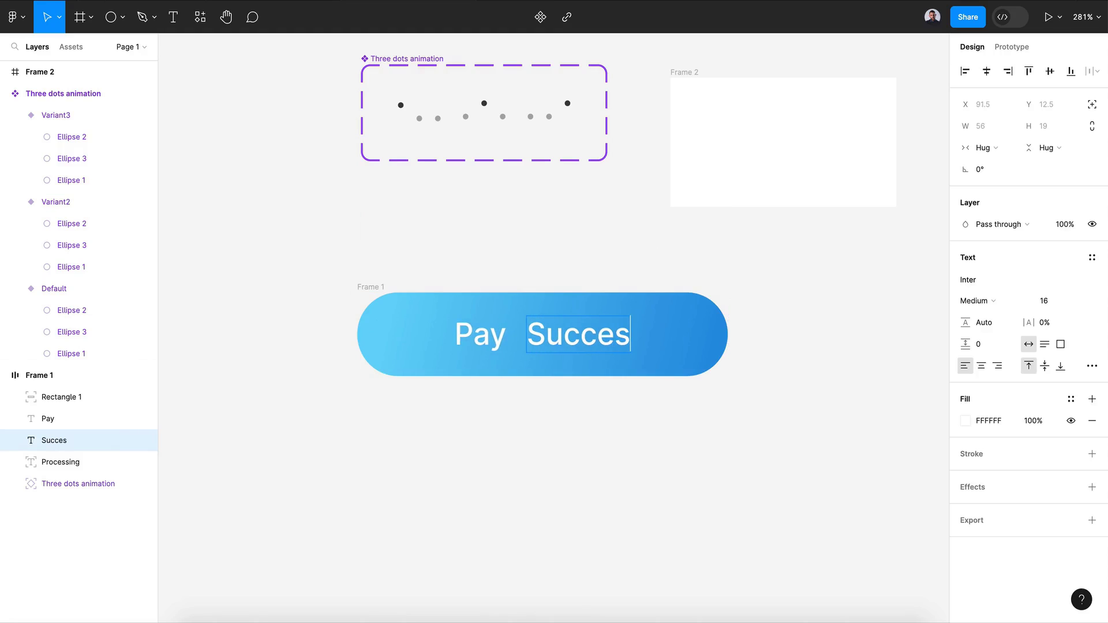
{"action": "type", "text": "s"}
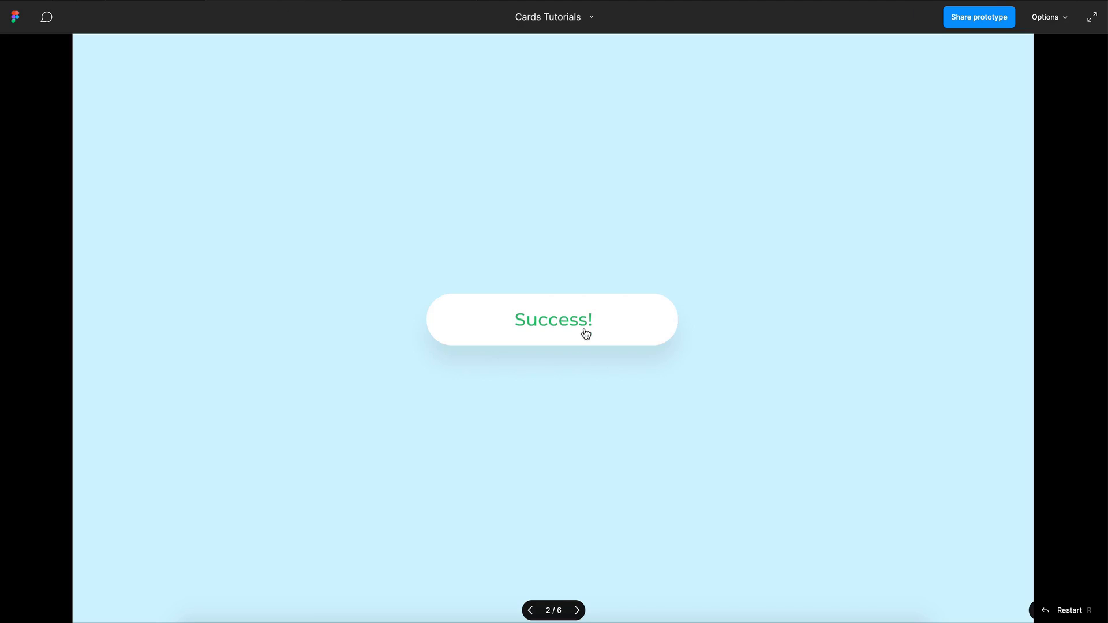
{"action": "left_click", "coordinate": [585, 334]}
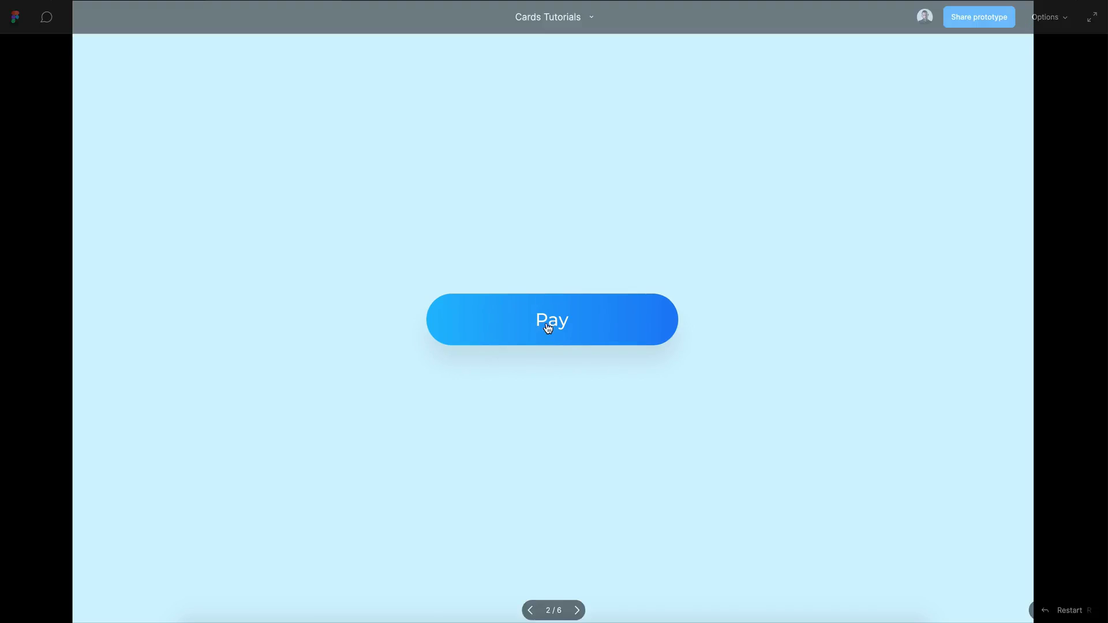
{"action": "left_click", "coordinate": [560, 343]}
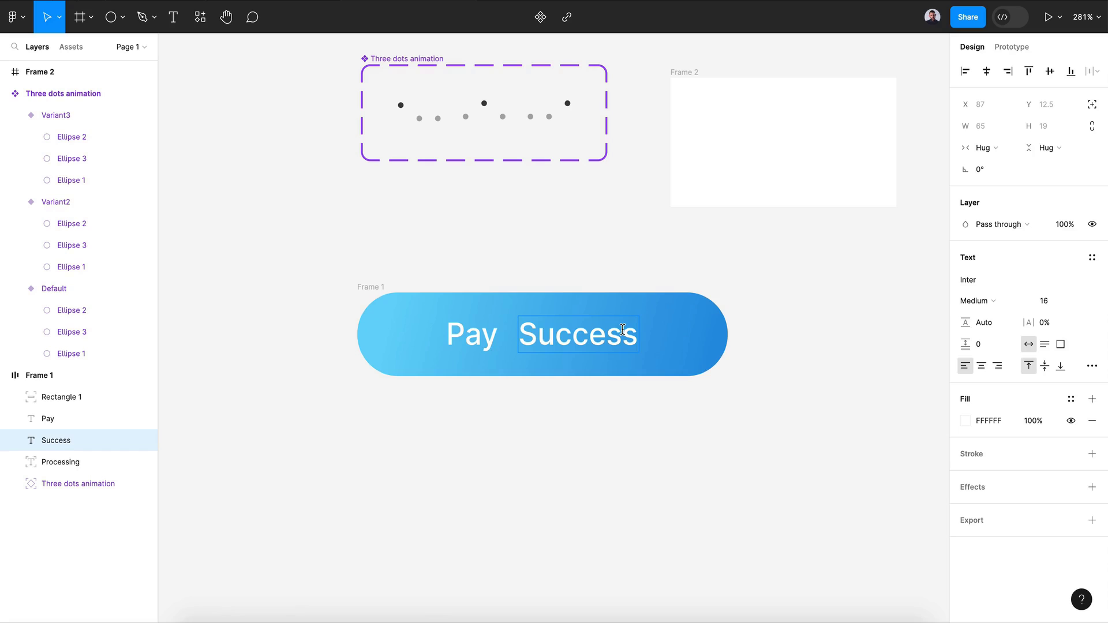
- Change the label to 'Success!' and colour it bright green 1EE46D
{"action": "type", "text": "!"}
{"action": "key", "text": "Escape"}
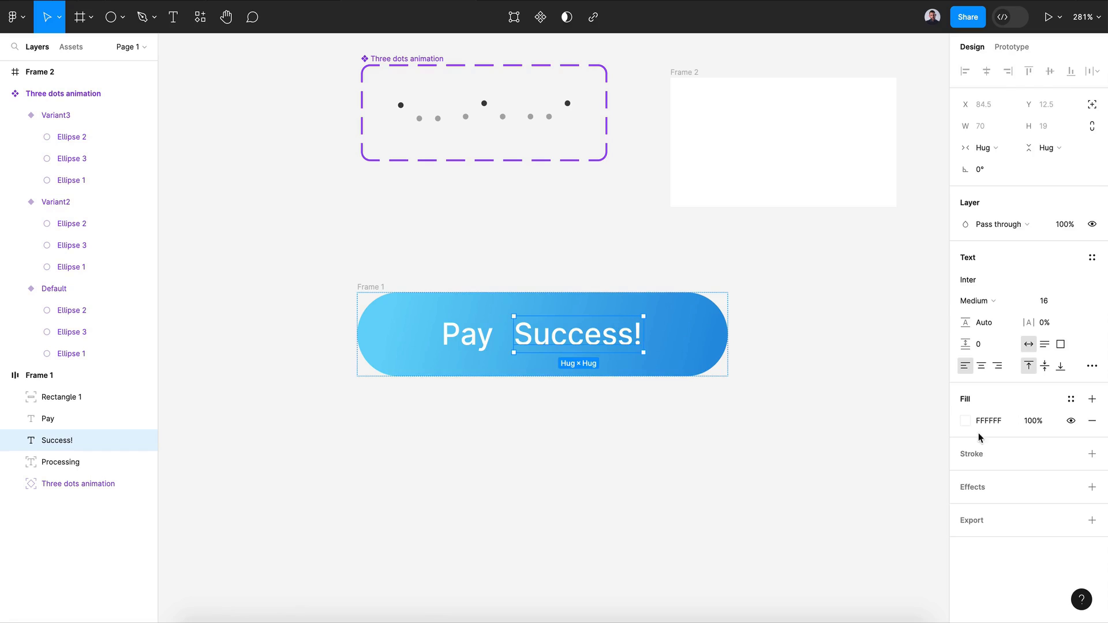
{"action": "left_click", "coordinate": [965, 421]}
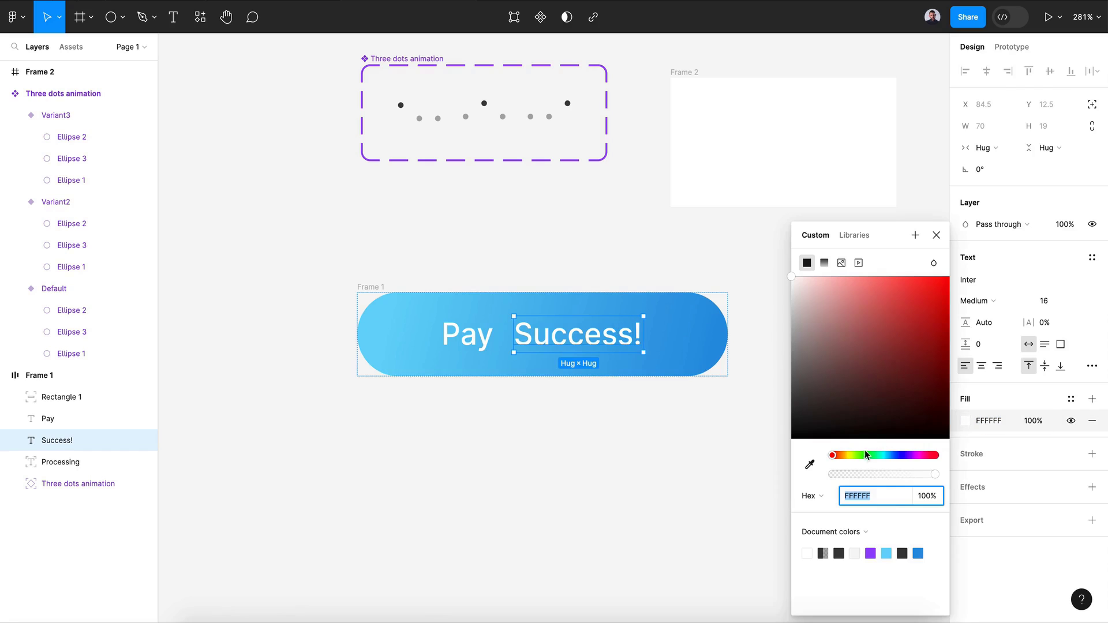
{"action": "left_click_drag", "start_coordinate": [865, 456], "coordinate": [875, 458]}
{"action": "left_click_drag", "start_coordinate": [938, 321], "coordinate": [932, 295]}
{"action": "left_click", "coordinate": [936, 235]}
- Make Success! absolutely positioned, centre it horizontally, and move it up out of the button
{"action": "left_click", "coordinate": [1092, 104]}
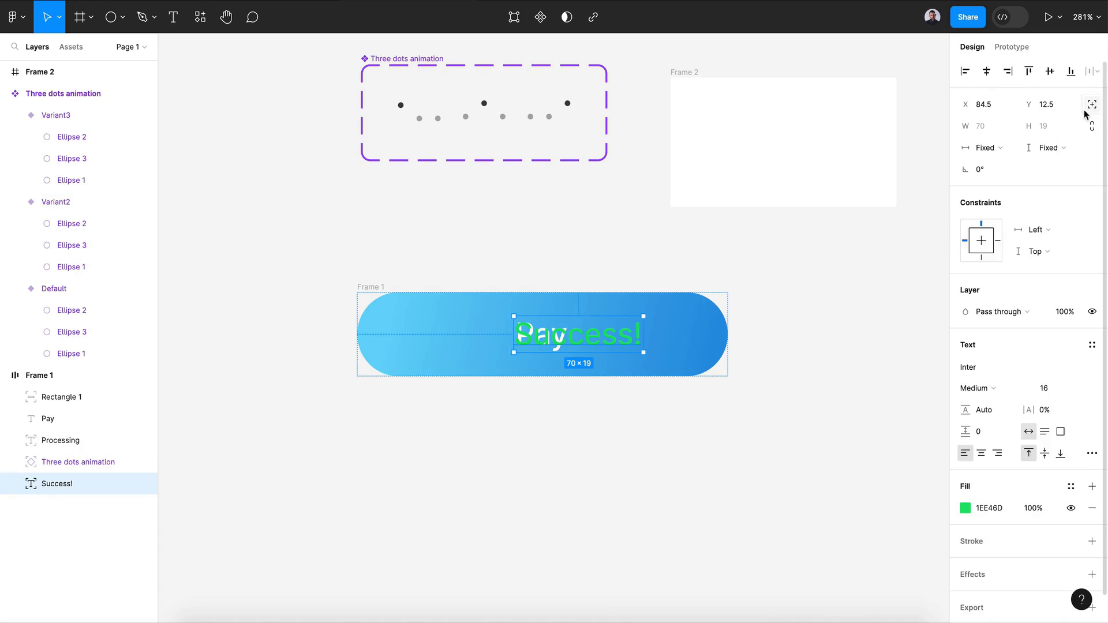
{"action": "left_click", "coordinate": [986, 71]}
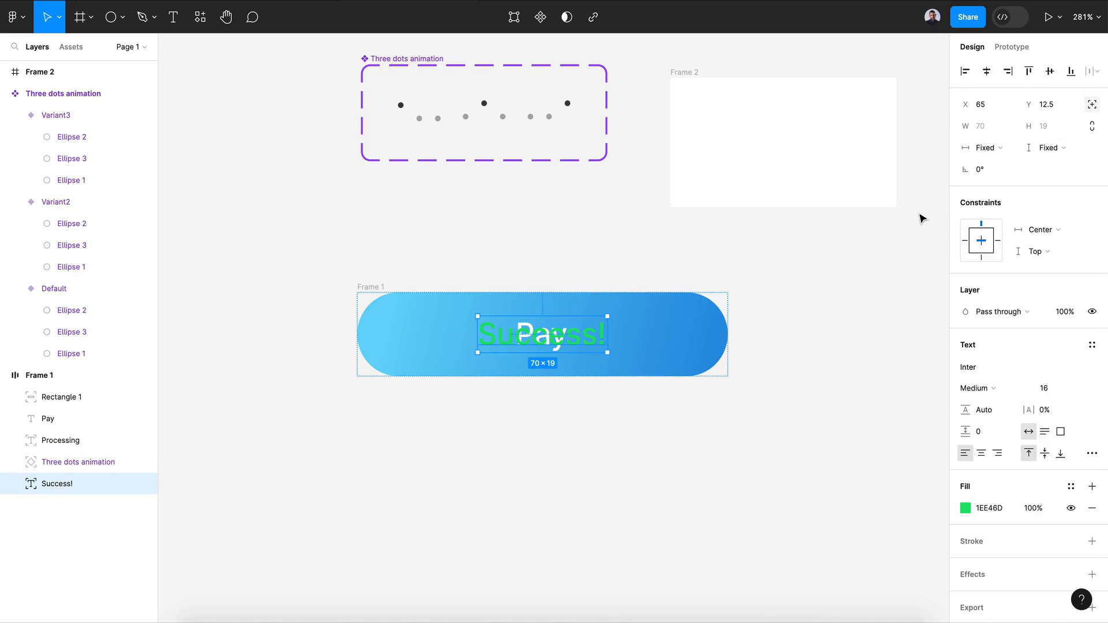
{"action": "key", "text": "shift+Up"}
{"action": "key", "text": "shift+Up"}
{"action": "key", "text": "shift+Up"}
{"action": "key", "text": "shift+Up"}
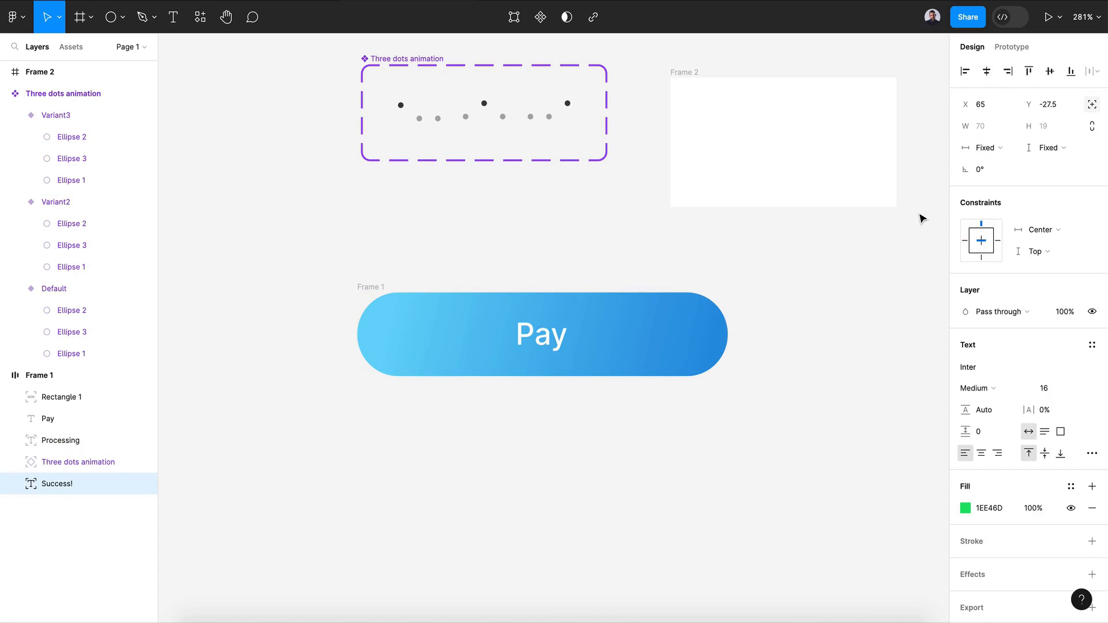
{"action": "left_click", "coordinate": [660, 448]}
- Rename the button frame Frame 1 to 'Button'
{"action": "key", "text": "minus"}
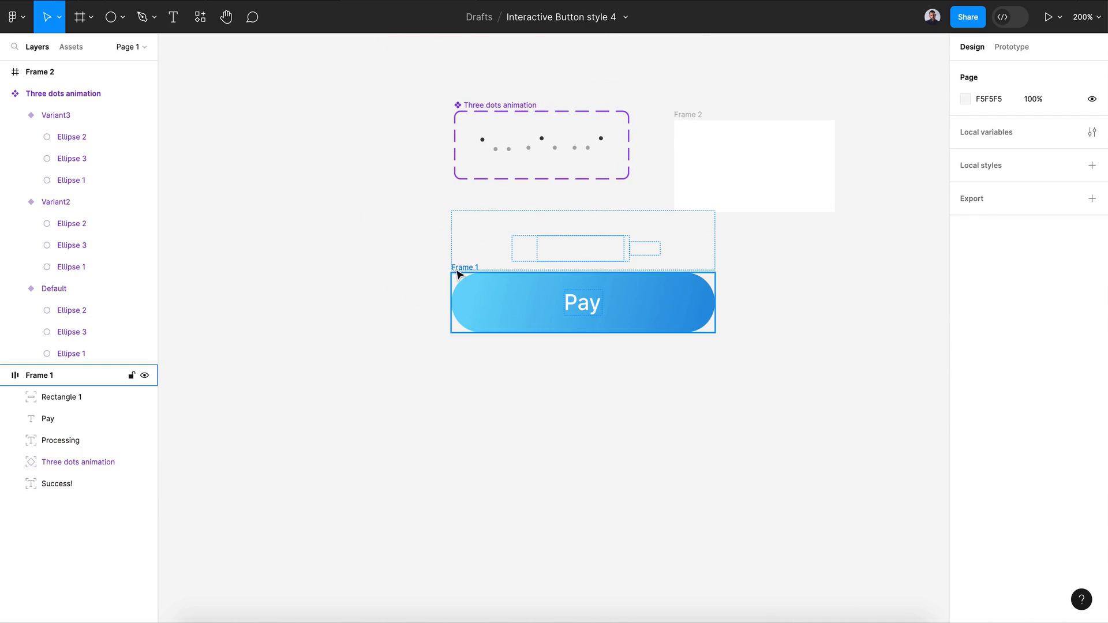
{"action": "left_click", "coordinate": [457, 273]}
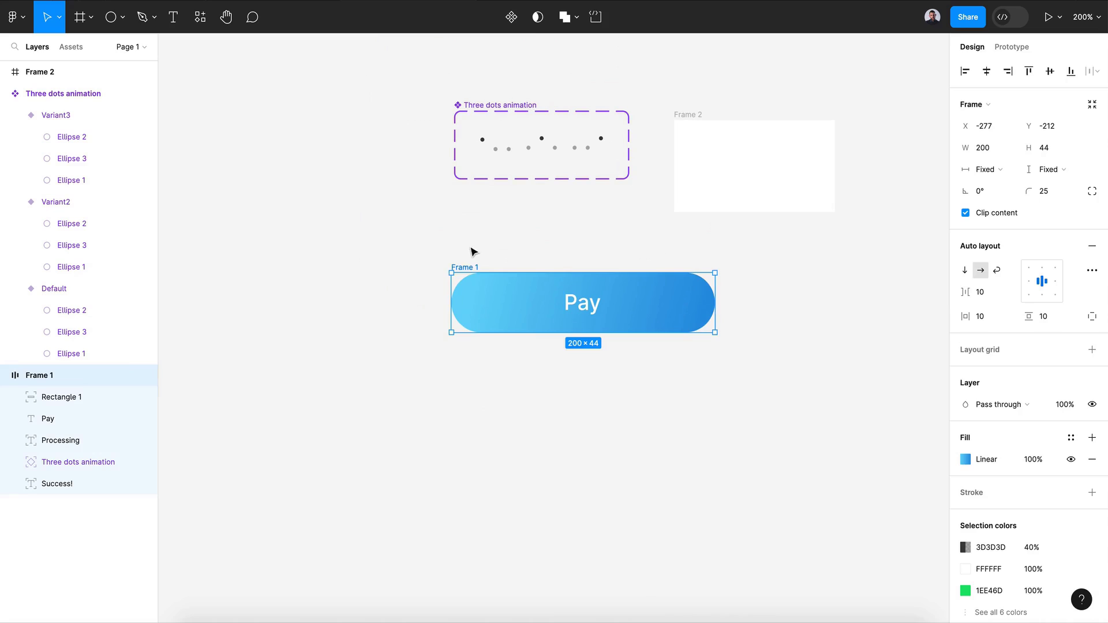
{"action": "double_click", "coordinate": [465, 267]}
{"action": "type", "text": "Button"}
{"action": "key", "text": "Return"}
- Turn Button into a component and add a second variant, Variant2
{"action": "left_click", "coordinate": [545, 406]}
{"action": "left_click", "coordinate": [459, 270]}
{"action": "scroll", "coordinate": [555, 393], "scroll_direction": "down", "scroll_amount": 2}
{"action": "scroll", "coordinate": [555, 393], "scroll_direction": "right", "scroll_amount": 1}
{"action": "left_click", "coordinate": [515, 28]}
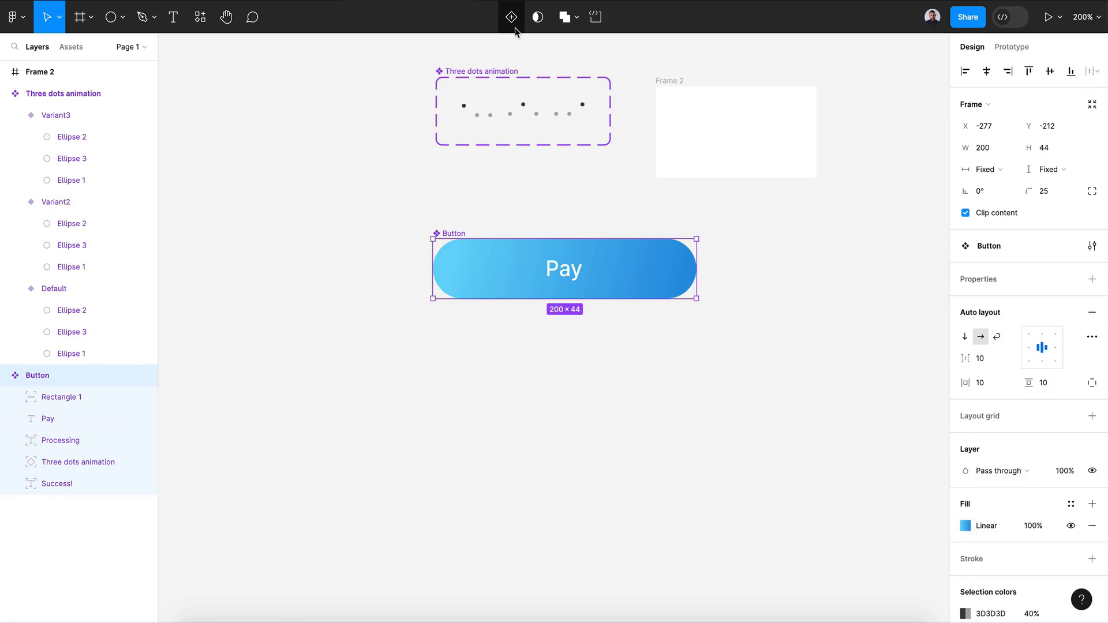
{"action": "left_click", "coordinate": [515, 28]}
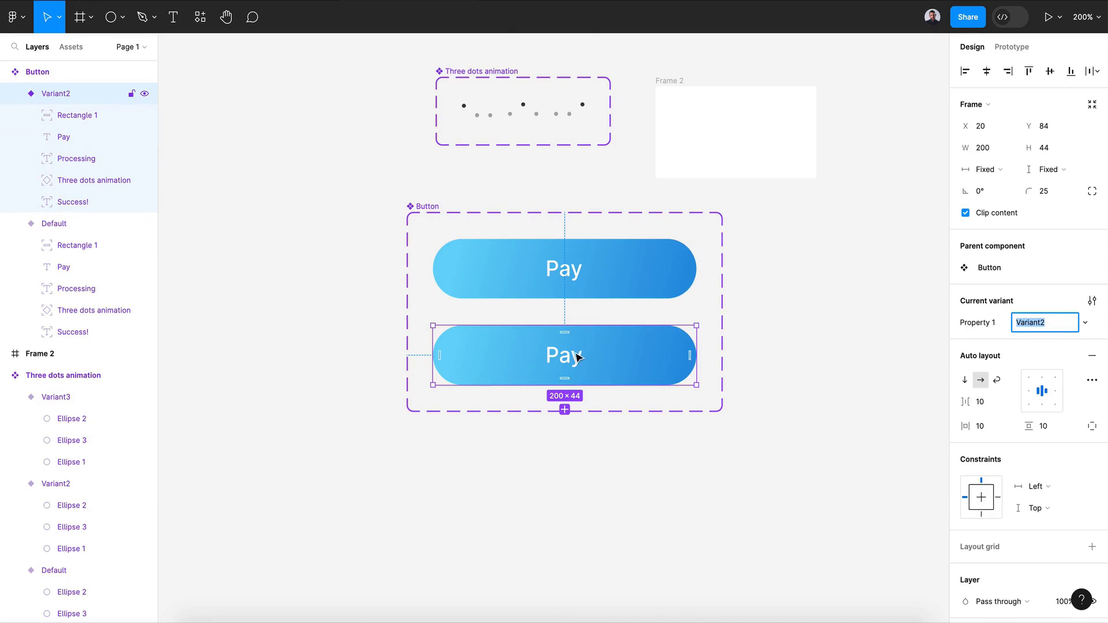
- After trialling and undoing a downward shift of Variant2's layers, make its Pay text absolutely positioned
{"action": "left_click", "coordinate": [79, 129]}
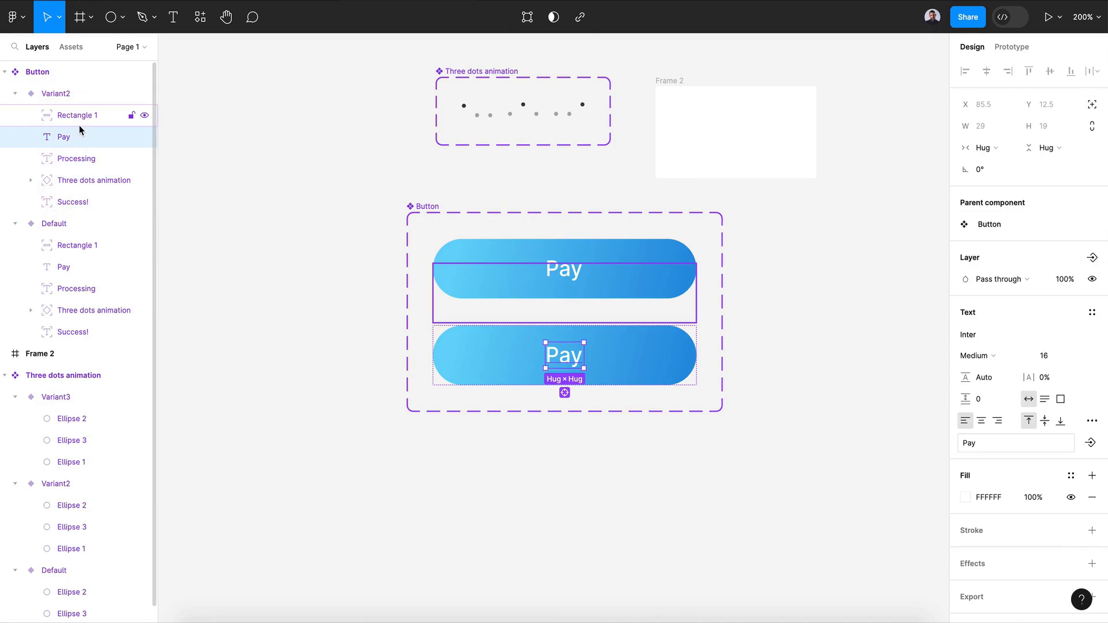
{"action": "left_click", "coordinate": [79, 125]}
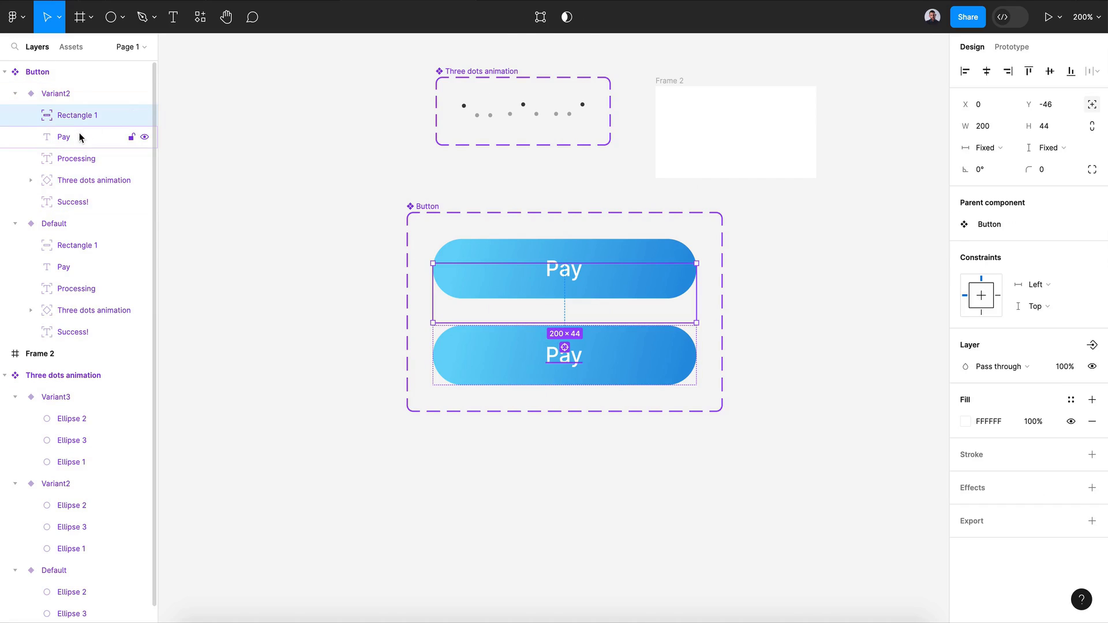
{"action": "left_click", "coordinate": [80, 136], "text": "shift"}
{"action": "left_click", "coordinate": [78, 117]}
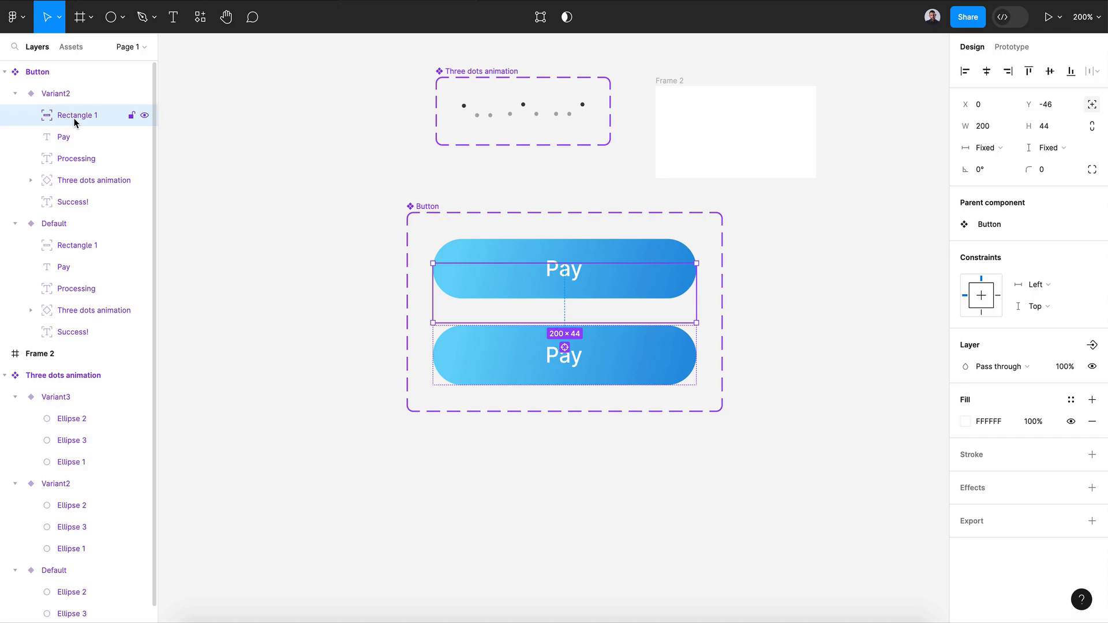
{"action": "left_click", "coordinate": [66, 140], "text": "shift"}
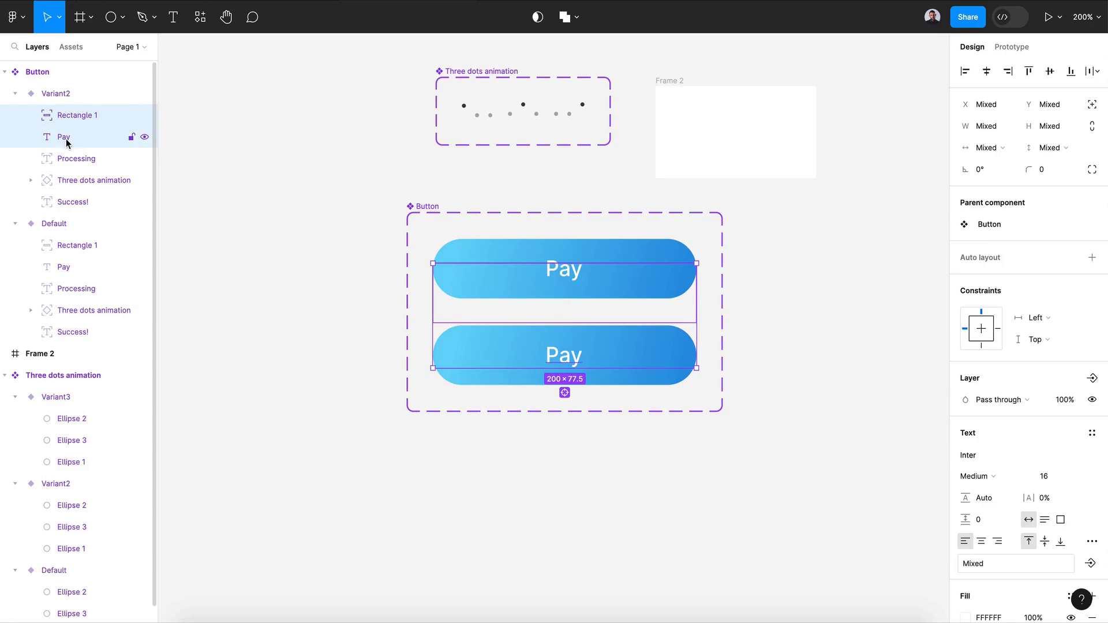
{"action": "left_click", "coordinate": [80, 159], "text": "shift"}
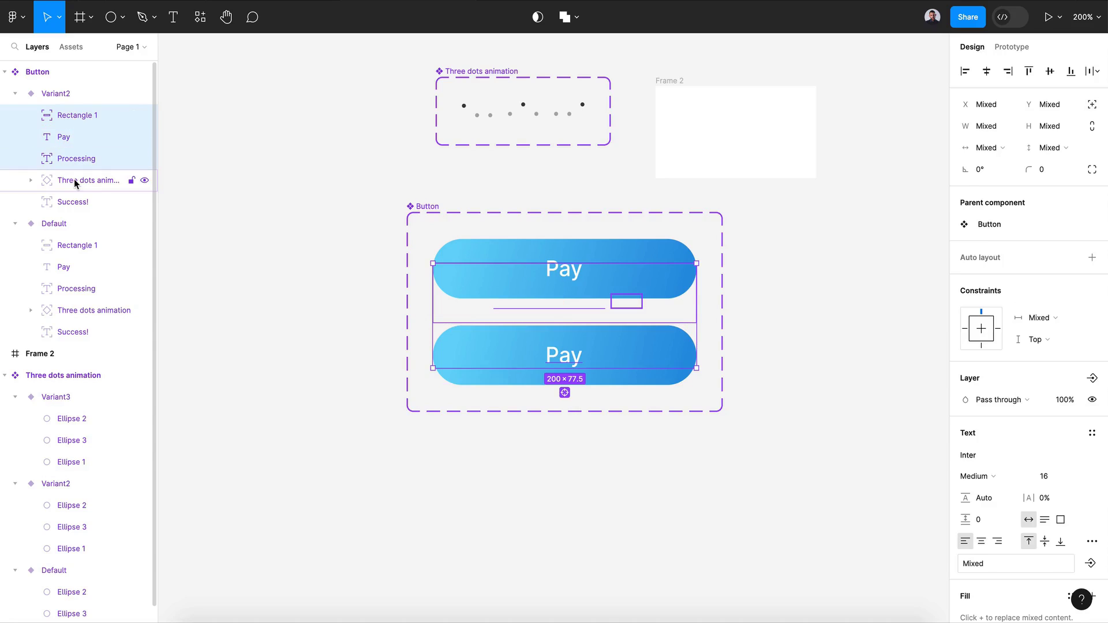
{"action": "left_click", "coordinate": [66, 182], "text": "shift"}
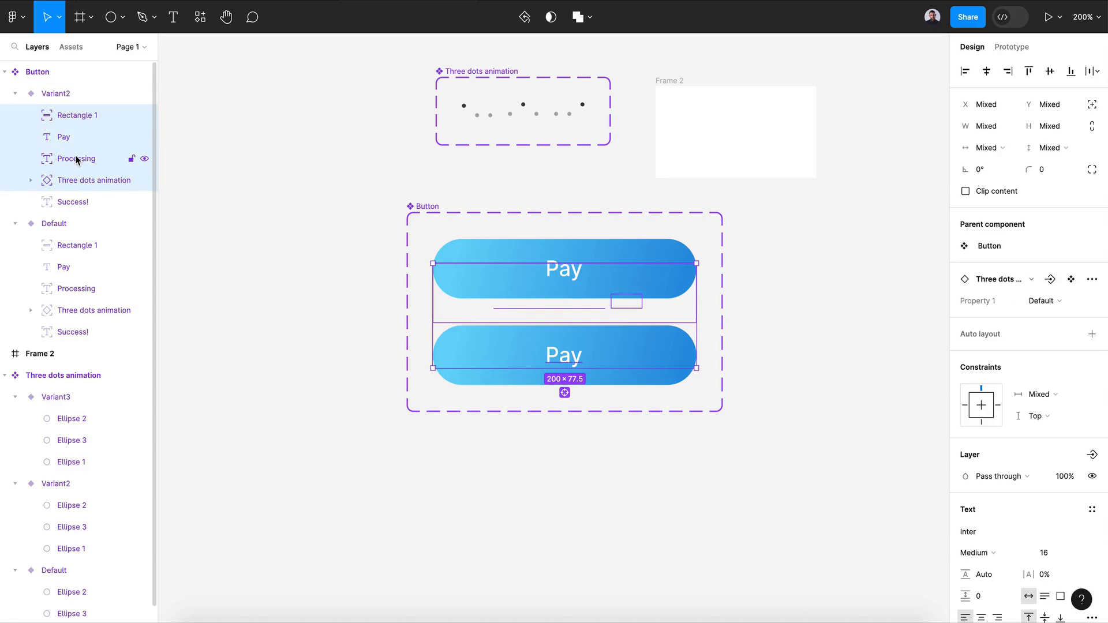
{"action": "key", "text": "shift+Down"}
{"action": "key", "text": "shift+Down"}
{"action": "key", "text": "shift+Down"}
{"action": "key", "text": "shift+Down"}
{"action": "key", "text": "shift+Down"}
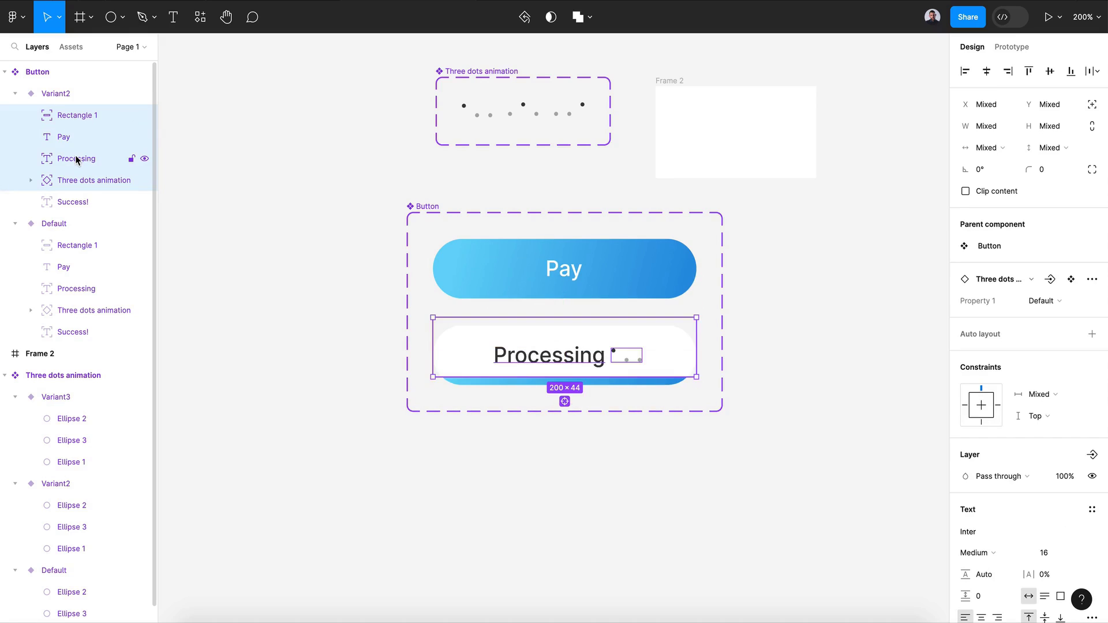
{"action": "key", "text": "ctrl+z"}
{"action": "key", "text": "ctrl+z"}
{"action": "key", "text": "ctrl+z"}
{"action": "key", "text": "ctrl+z"}
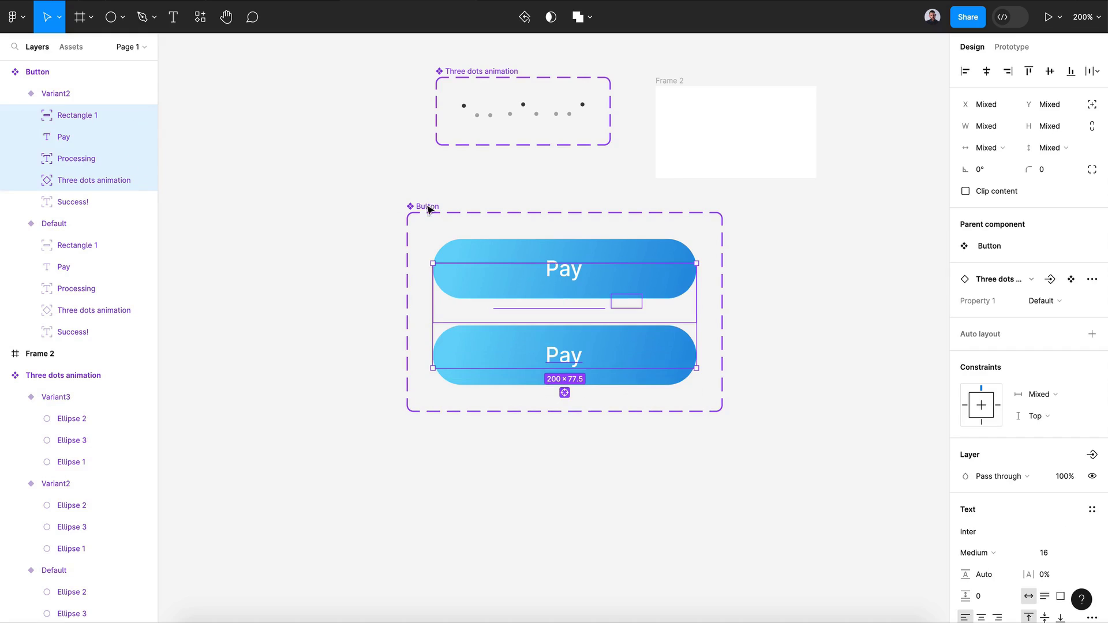
{"action": "left_click", "coordinate": [563, 352]}
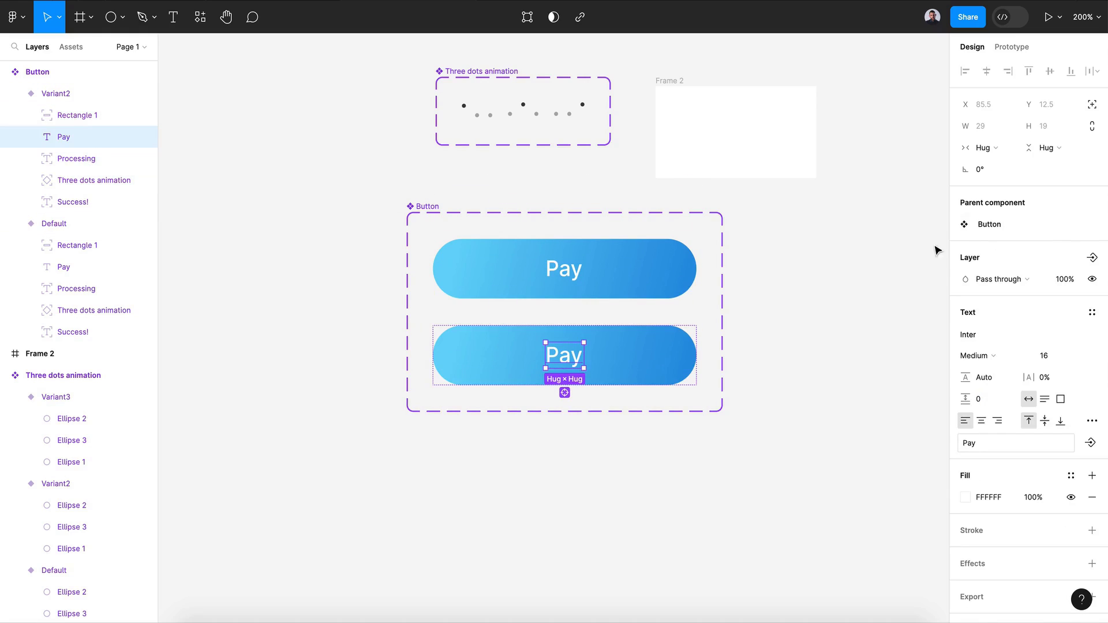
{"action": "left_click", "coordinate": [1092, 104]}
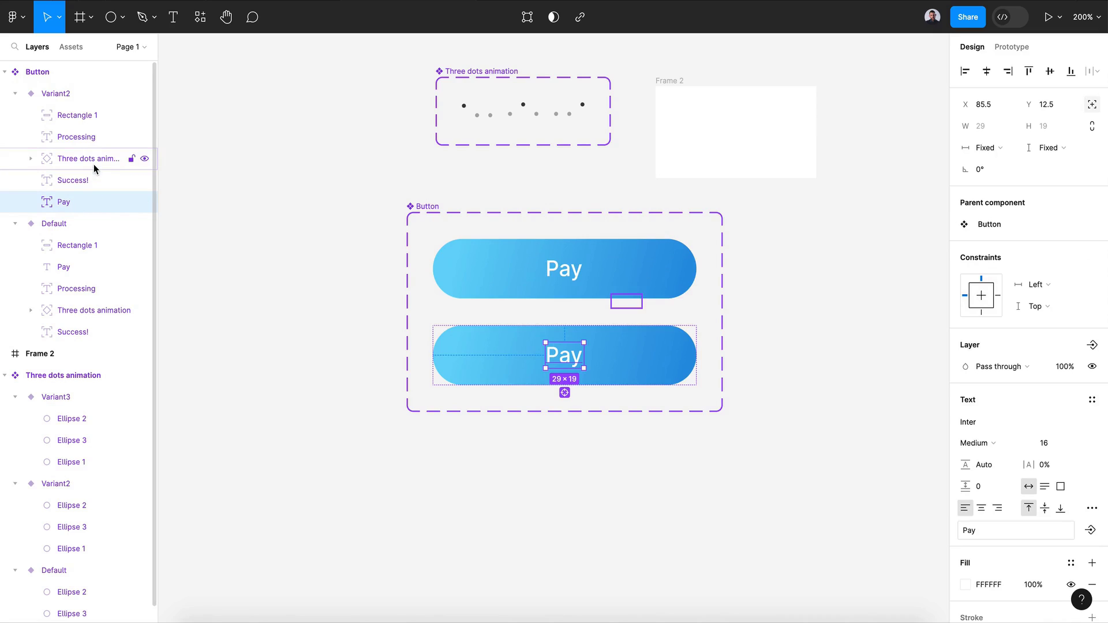
- Move Variant2's rectangle, Processing, dots and Pay layers, excluding Success!, down over the second button
{"action": "left_click", "coordinate": [90, 139]}
{"action": "left_click", "coordinate": [94, 114]}
{"action": "left_click", "coordinate": [87, 197], "text": "shift"}
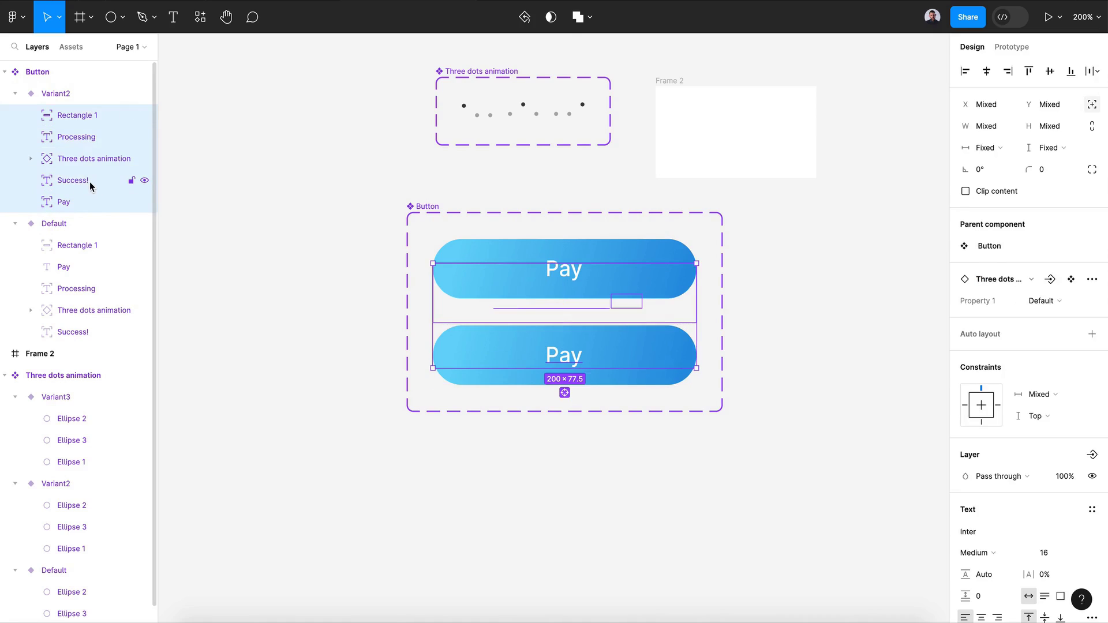
{"action": "right_click", "coordinate": [90, 186]}
{"action": "key", "text": "Escape"}
{"action": "left_click", "coordinate": [91, 180], "text": "shift"}
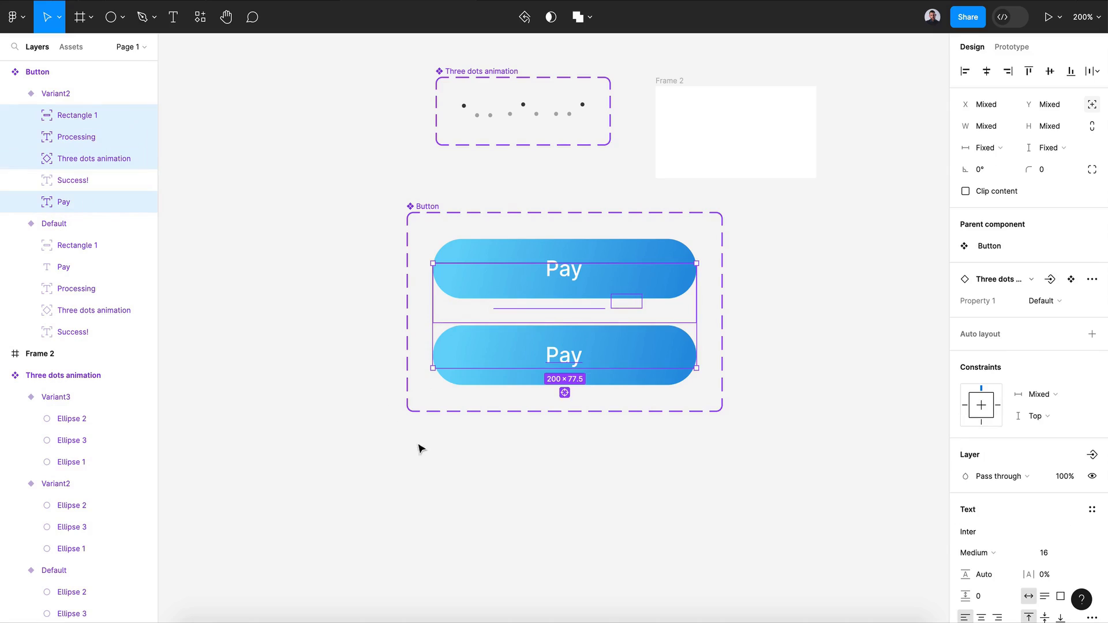
{"action": "key", "text": "shift+Down"}
{"action": "key", "text": "shift+Down"}
{"action": "key", "text": "shift+Down"}
{"action": "key", "text": "shift+Down"}
{"action": "key", "text": "shift+Down"}
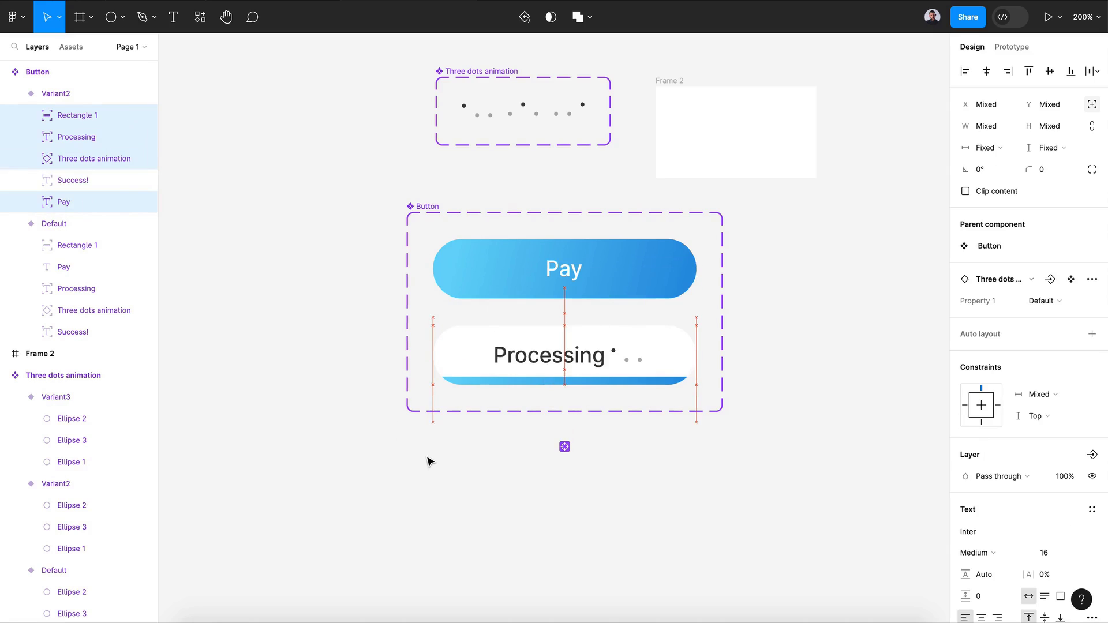
{"action": "key", "text": "Down"}
{"action": "key", "text": "Down"}
{"action": "key", "text": "Down"}
{"action": "key", "text": "Down"}
{"action": "key", "text": "Down"}
{"action": "key", "text": "Down"}
{"action": "key", "text": "Down"}
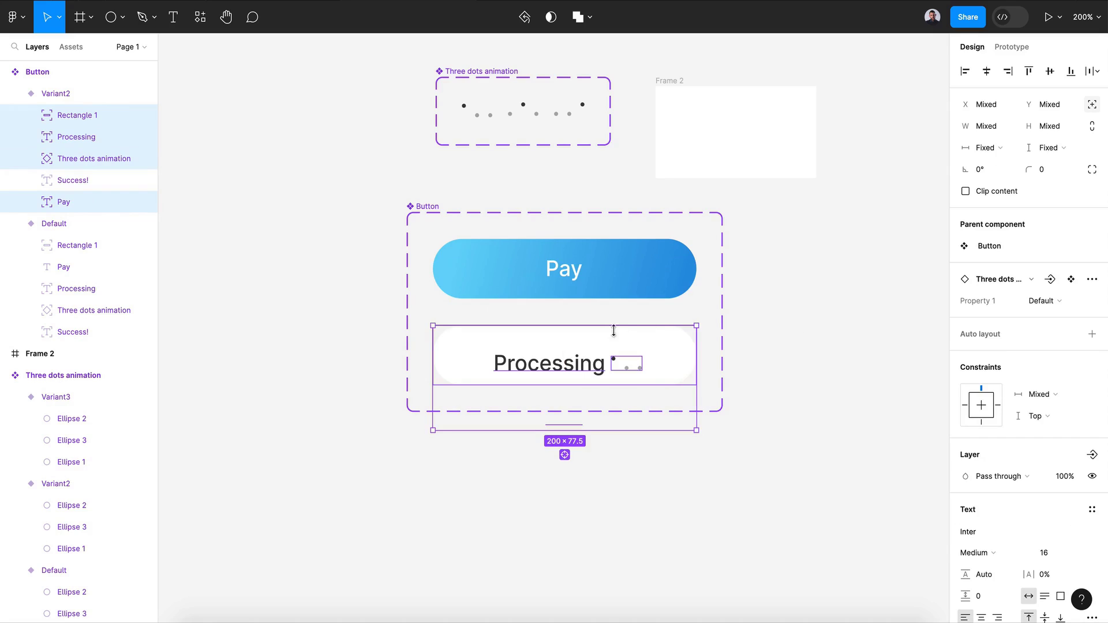
- Nudge Processing and the dots up to centre them vertically in the pill
{"action": "left_click", "coordinate": [78, 137]}
{"action": "left_click", "coordinate": [86, 158], "text": "shift"}
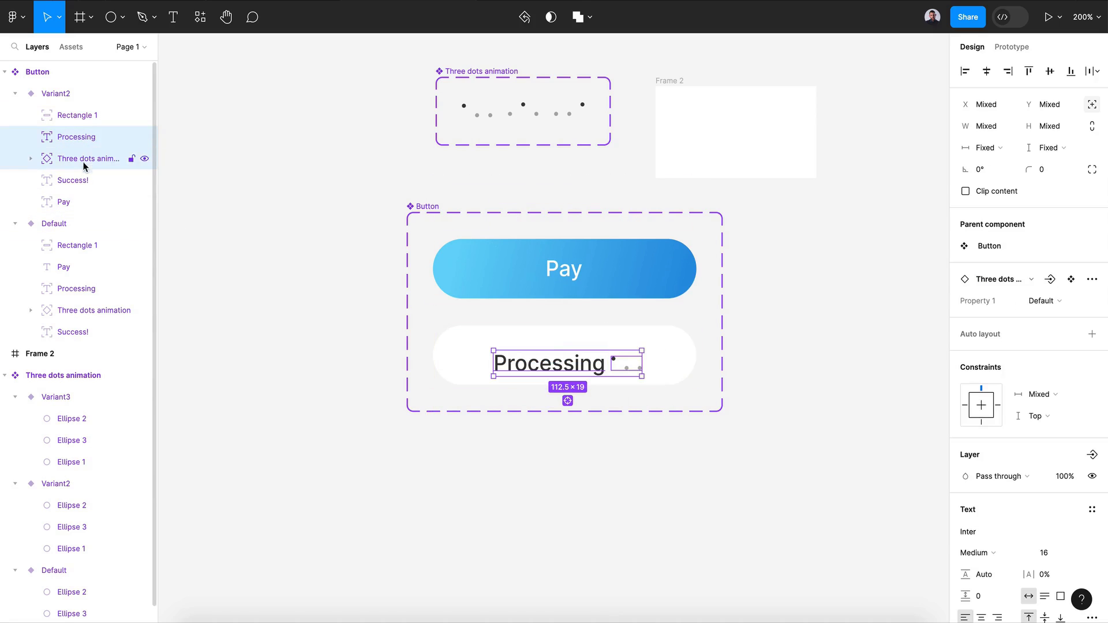
{"action": "key", "text": "Up"}
{"action": "key", "text": "Up"}
{"action": "key", "text": "Up"}
{"action": "key", "text": "Up"}
{"action": "key", "text": "Up"}
{"action": "key", "text": "Up"}
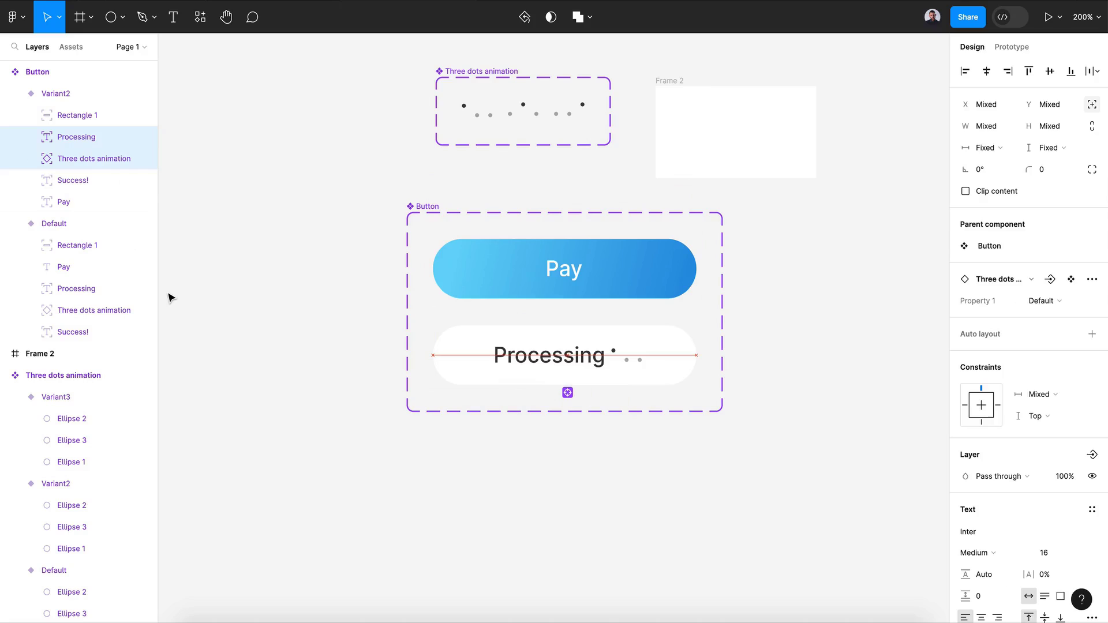
- Add a third variant, Variant3, to the Button set
{"action": "left_click", "coordinate": [531, 455]}
{"action": "scroll", "coordinate": [532, 455], "scroll_direction": "down", "scroll_amount": 3}
{"action": "left_click", "coordinate": [552, 312]}
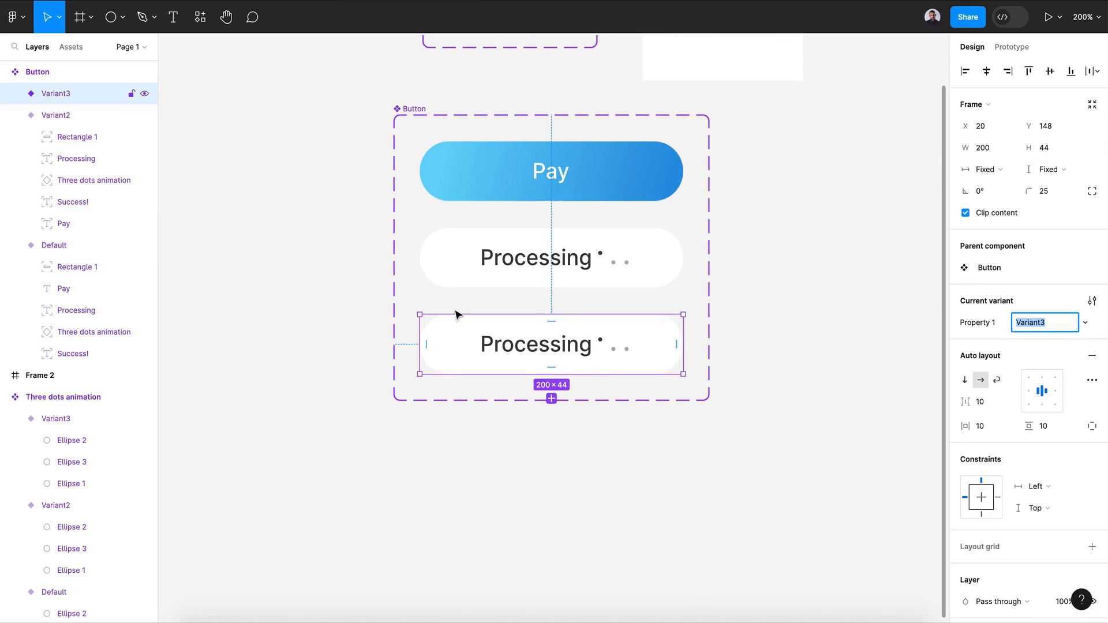
{"action": "left_click", "coordinate": [15, 93]}
- In Variant3, push Processing and the dots out of view and centre Success! in the pill
{"action": "left_click", "coordinate": [78, 115]}
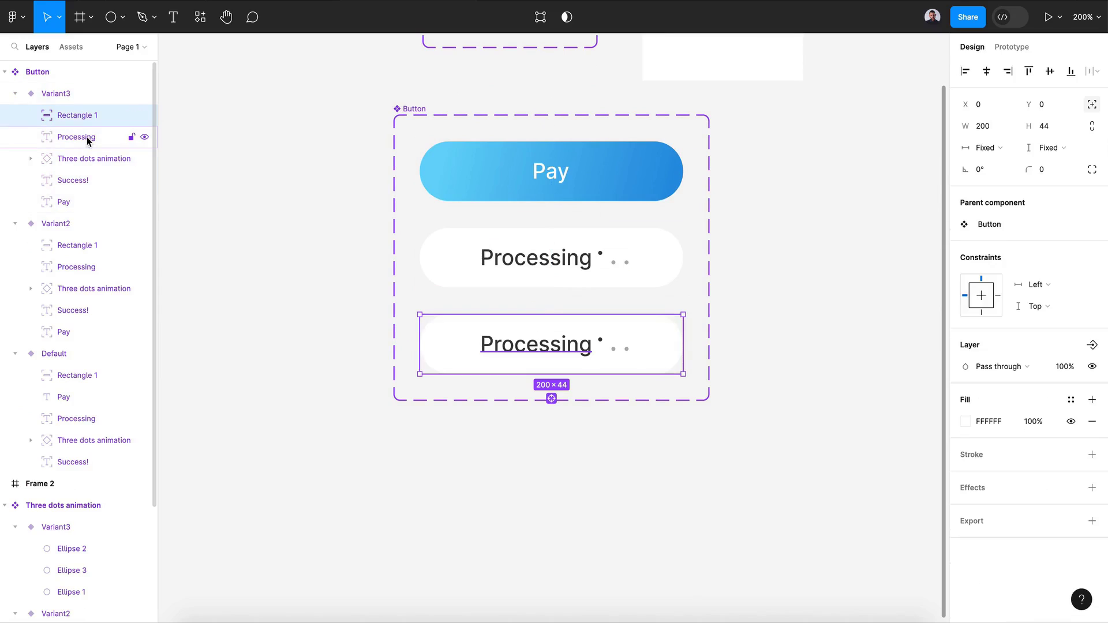
{"action": "left_click", "coordinate": [86, 138]}
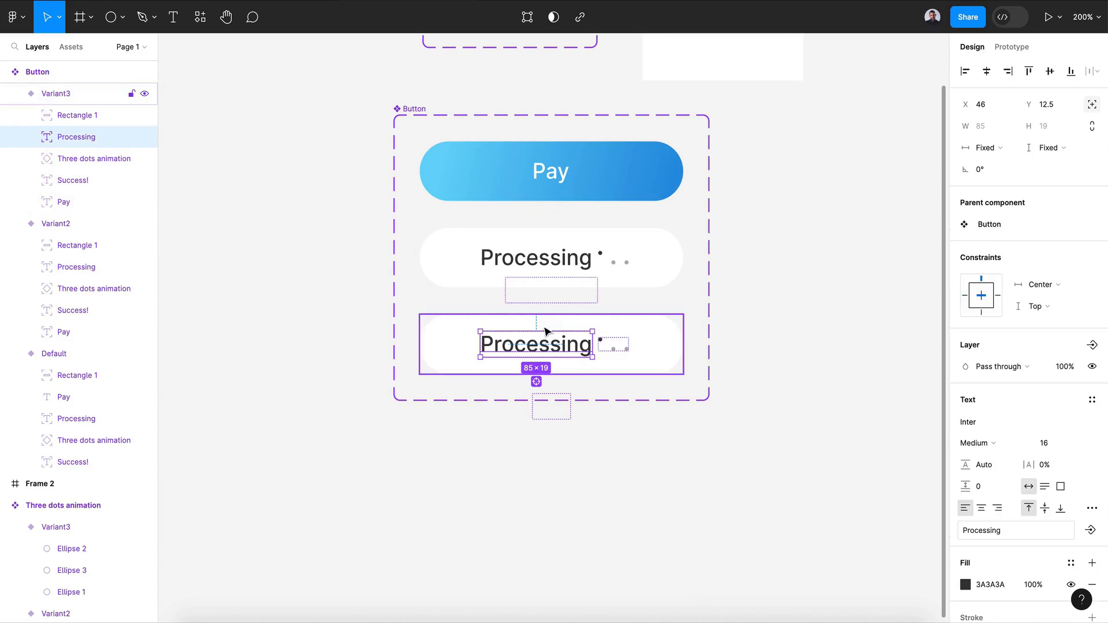
{"action": "left_click", "coordinate": [617, 351], "text": "shift"}
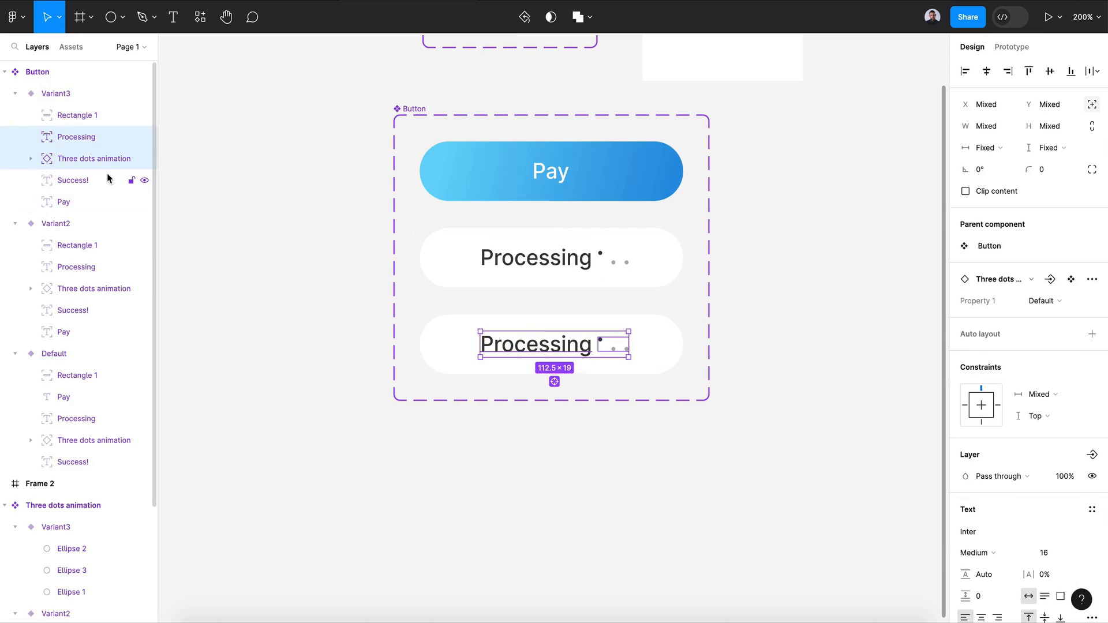
{"action": "key", "text": "shift+Down"}
{"action": "key", "text": "shift+Down"}
{"action": "key", "text": "shift+Down"}
{"action": "key", "text": "shift+Down"}
{"action": "key", "text": "shift+Down"}
{"action": "left_click", "coordinate": [85, 180]}
{"action": "key", "text": "shift+Up"}
{"action": "key", "text": "shift+Up"}
{"action": "key", "text": "shift+Up"}
{"action": "key", "text": "shift+Up"}
{"action": "key", "text": "shift+Up"}
{"action": "key", "text": "shift+Down"}
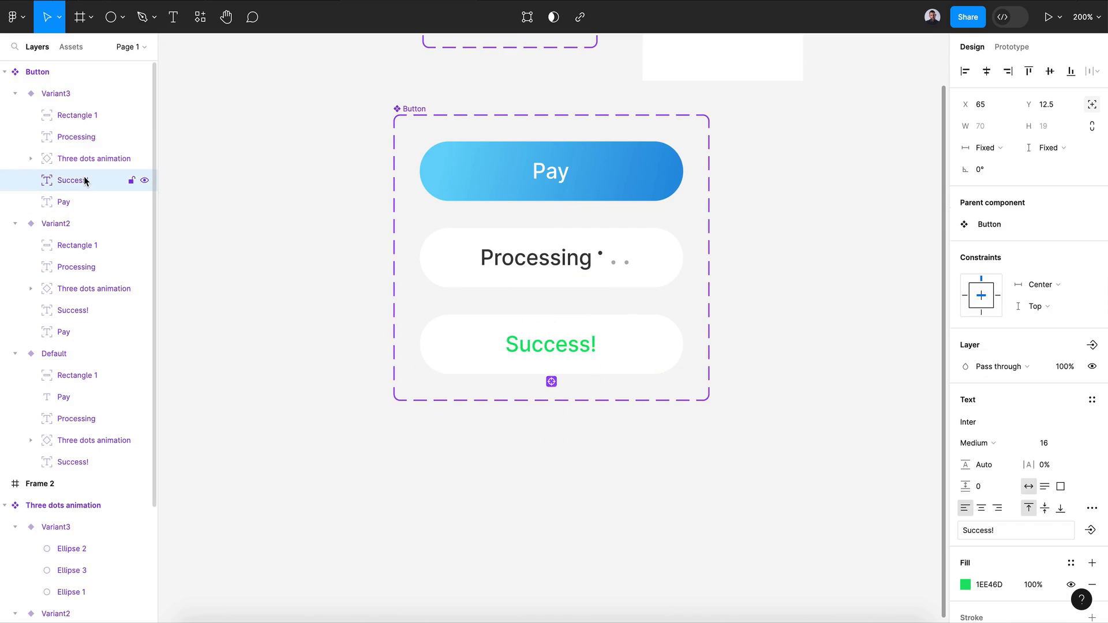
{"action": "left_click", "coordinate": [521, 430]}
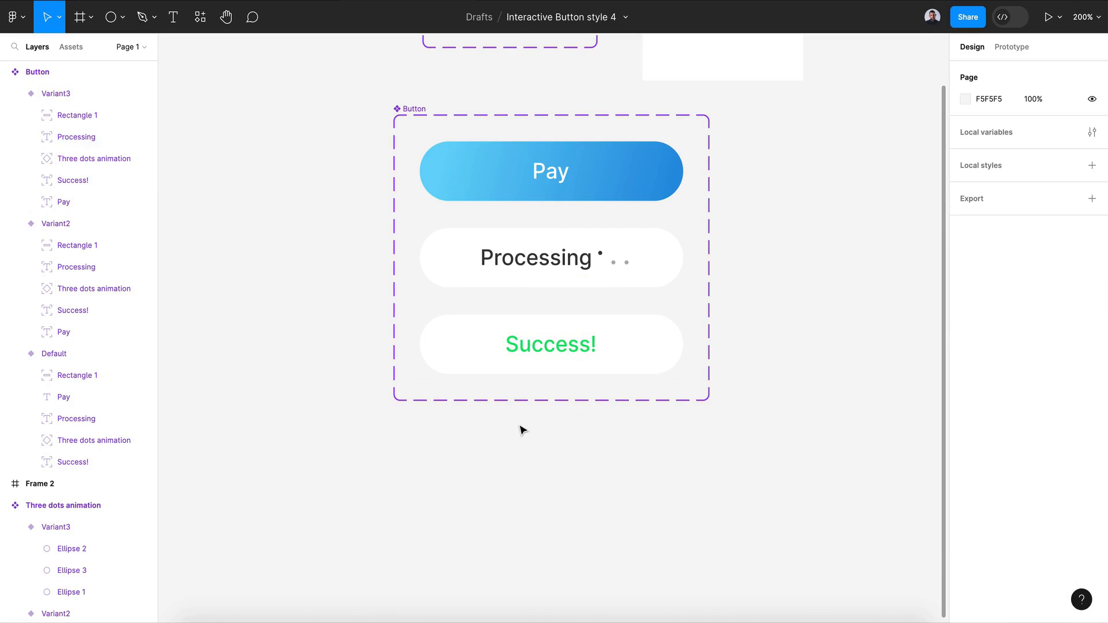
- Give all three Button variants a drop shadow with blur 8 and 5% opacity
{"action": "scroll", "coordinate": [521, 430], "scroll_direction": "down", "scroll_amount": 2}
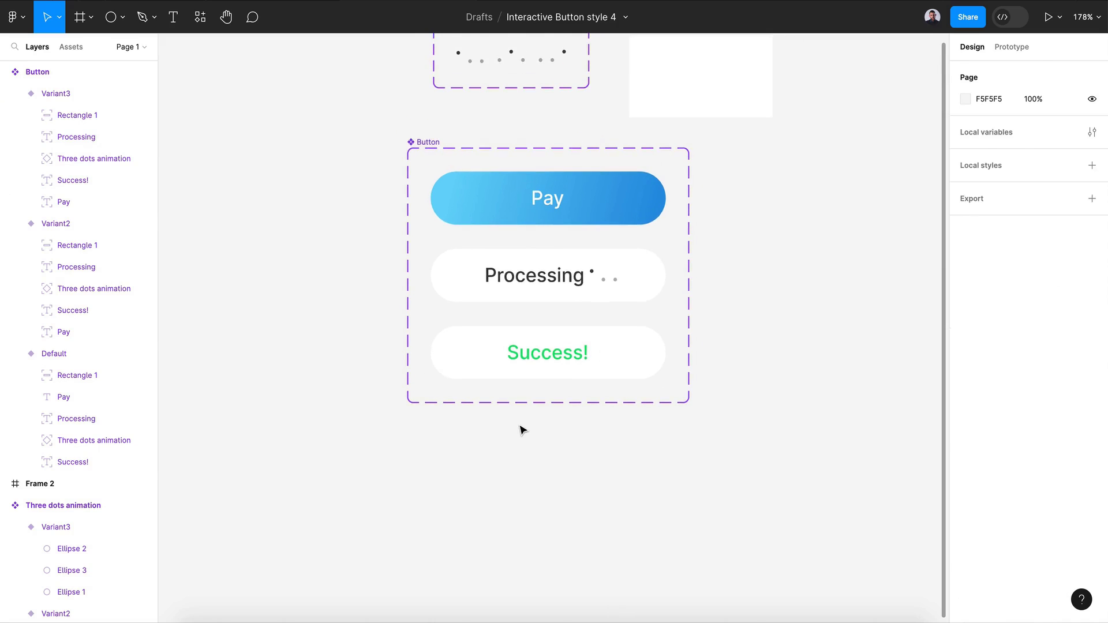
{"action": "left_click", "coordinate": [606, 196]}
{"action": "left_click", "coordinate": [629, 274], "text": "shift"}
{"action": "left_click", "coordinate": [638, 361], "text": "shift"}
{"action": "scroll", "coordinate": [1075, 528], "scroll_direction": "down", "scroll_amount": 5}
{"action": "left_click", "coordinate": [1093, 543]}
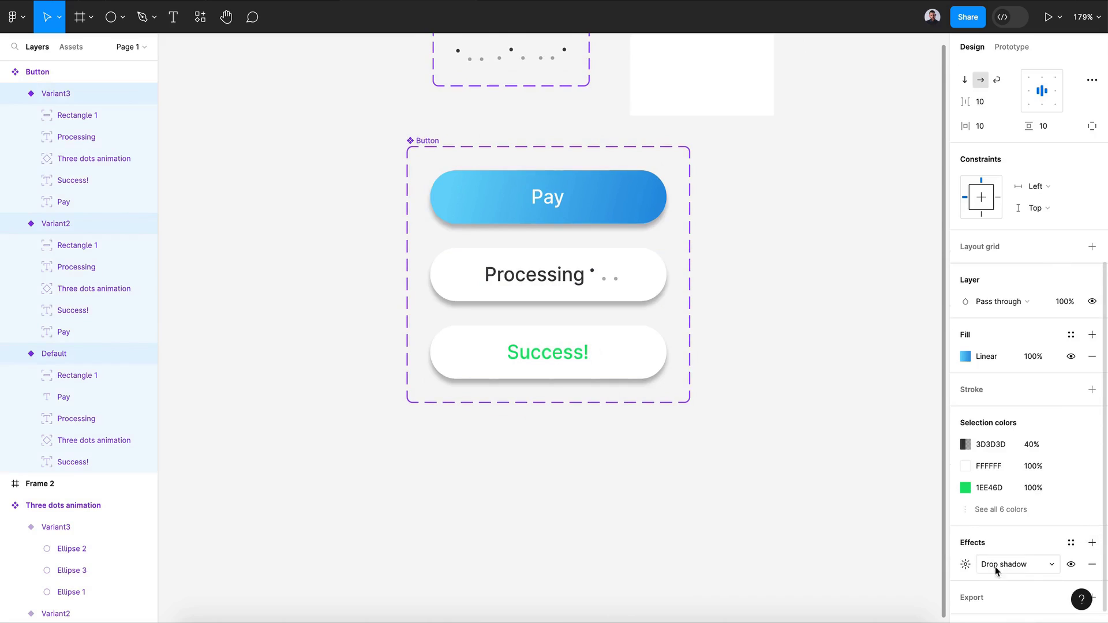
{"action": "left_click", "coordinate": [968, 567]}
{"action": "mouse_move", "coordinate": [891, 527]}
{"action": "left_mouse_down"}
{"action": "mouse_move", "coordinate": [921, 526]}
{"action": "mouse_move", "coordinate": [873, 530]}
{"action": "left_mouse_up"}
{"action": "left_click", "coordinate": [871, 567]}
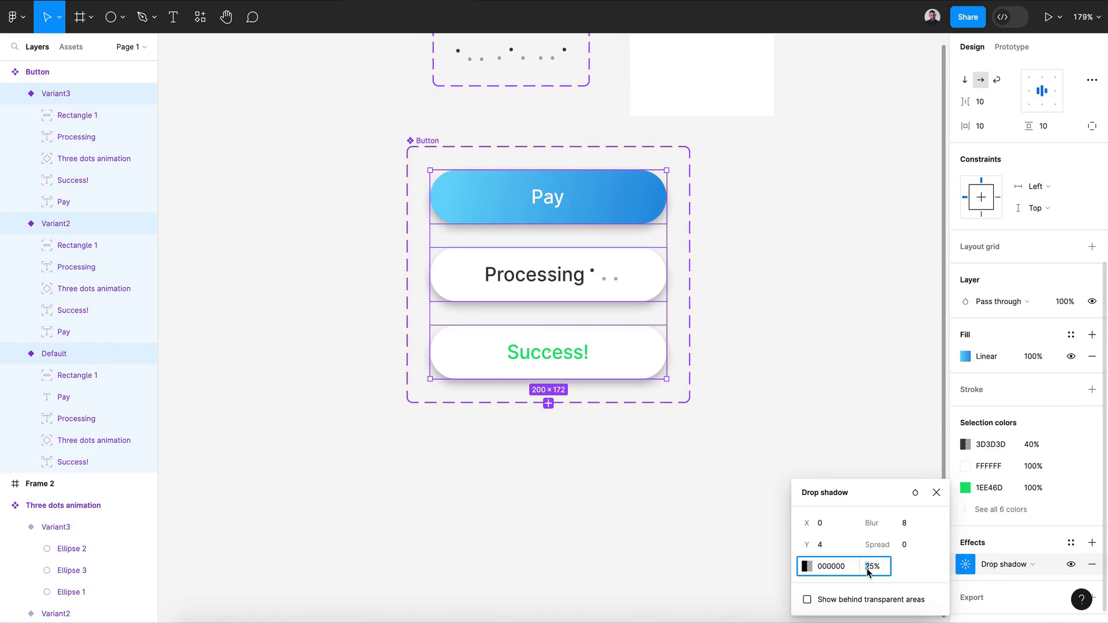
{"action": "key", "text": "Return"}
{"action": "left_click", "coordinate": [614, 487]}
- Delete Frame 2, leaving the blank 521×316 Frame 1
{"action": "scroll", "coordinate": [594, 456], "scroll_direction": "down", "scroll_amount": 5}
{"action": "left_click", "coordinate": [643, 173]}
{"action": "key", "text": "Delete"}
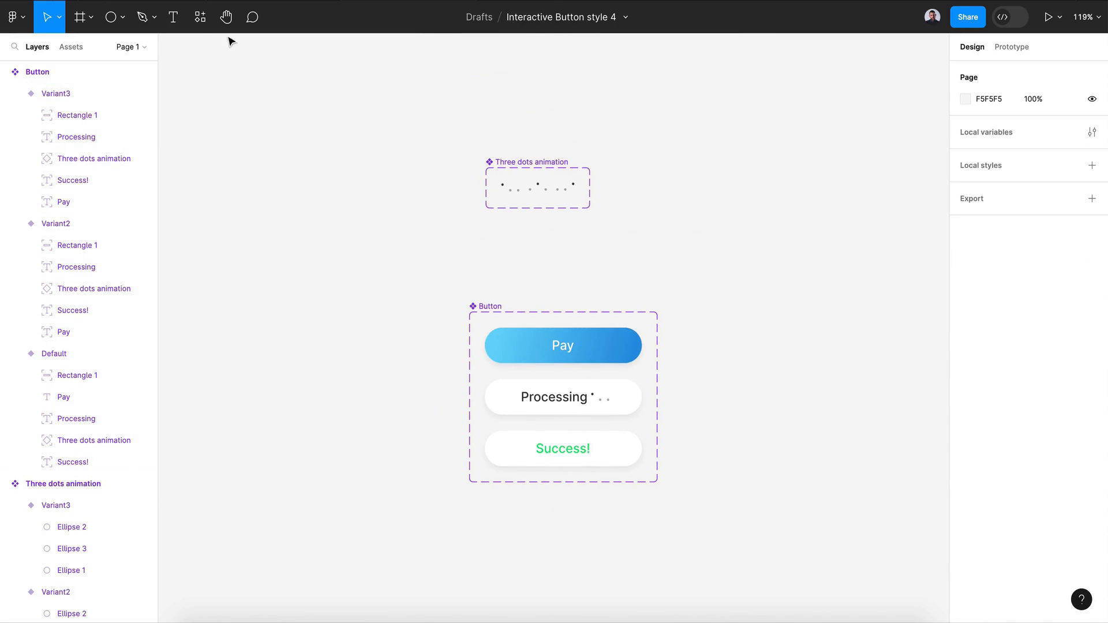
{"action": "key", "text": "ctrl+z"}
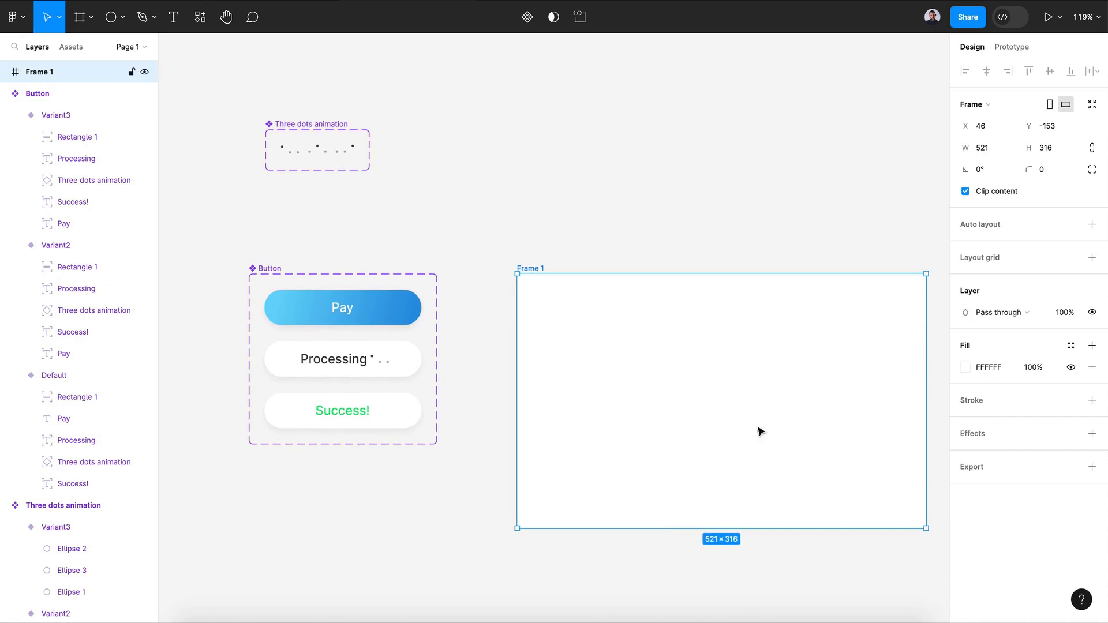
- Set Frame 1's fill to grey CDCDCD
{"action": "left_click", "coordinate": [966, 367]}
{"action": "left_click_drag", "start_coordinate": [791, 381], "coordinate": [774, 310]}
{"action": "left_click", "coordinate": [936, 235]}
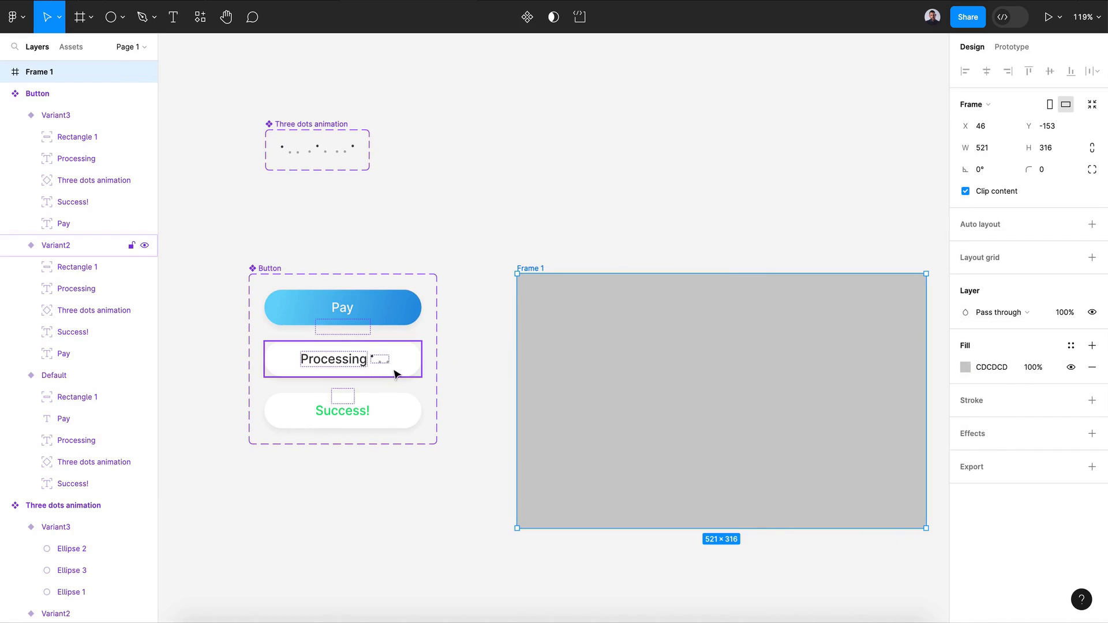
{"action": "left_click", "coordinate": [376, 494]}
{"action": "scroll", "coordinate": [380, 495], "scroll_direction": "left", "scroll_amount": 2}
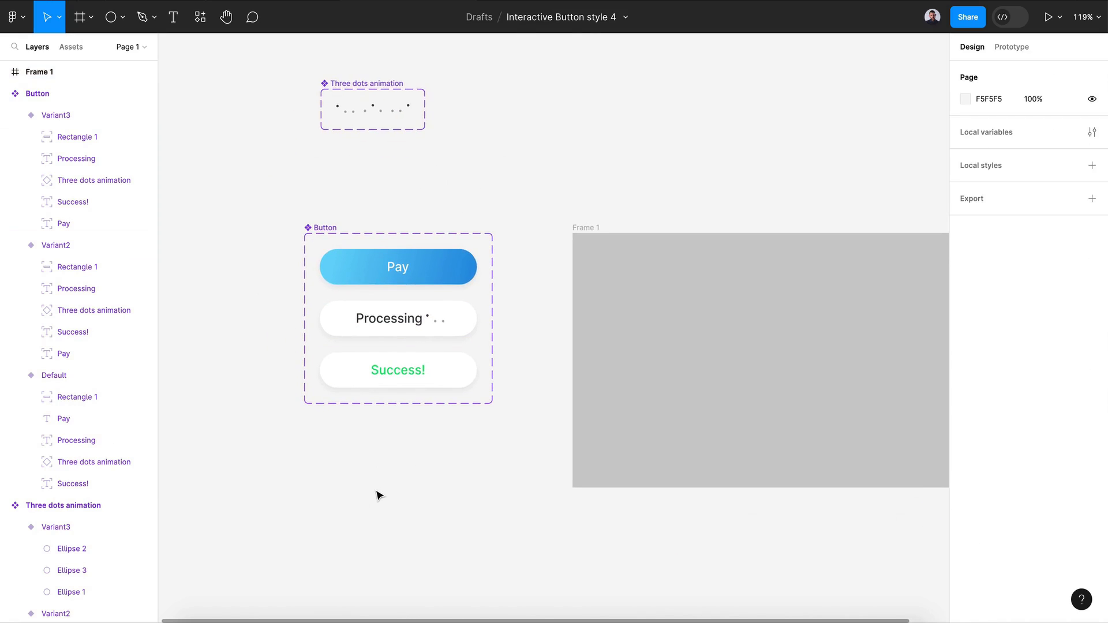
{"action": "scroll", "coordinate": [379, 495], "scroll_direction": "up", "scroll_amount": 3}
{"action": "scroll", "coordinate": [379, 496], "scroll_direction": "left", "scroll_amount": 2}
{"action": "scroll", "coordinate": [379, 495], "scroll_direction": "up", "scroll_amount": 2}
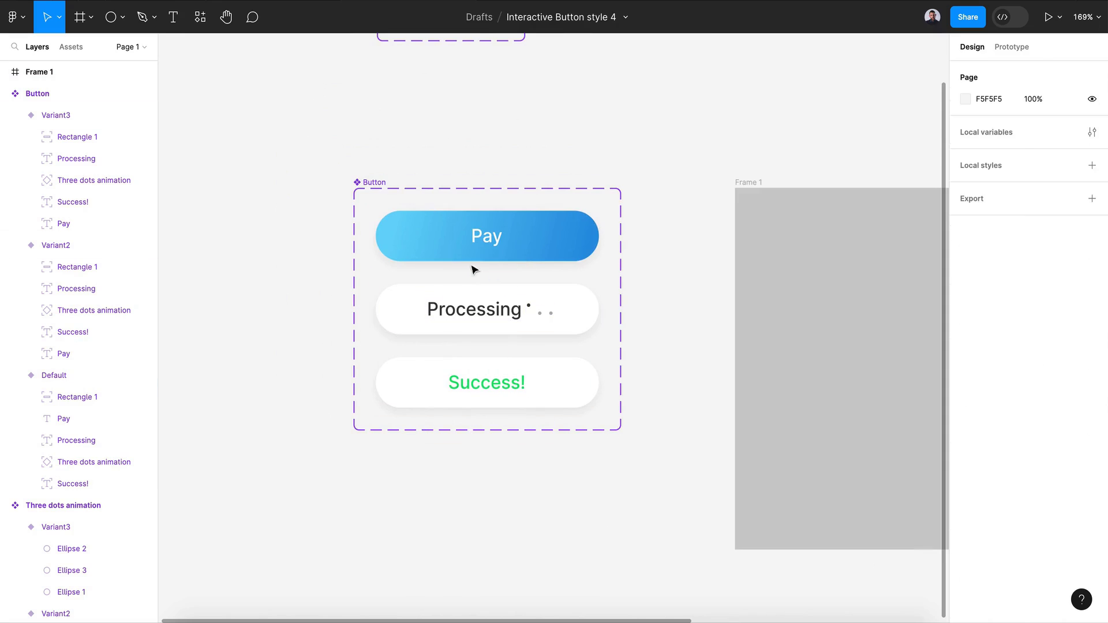
- Link the Default Pay variant to the Processing variant on click with Smart animate
{"action": "left_click", "coordinate": [439, 240]}
{"action": "left_click", "coordinate": [1012, 47]}
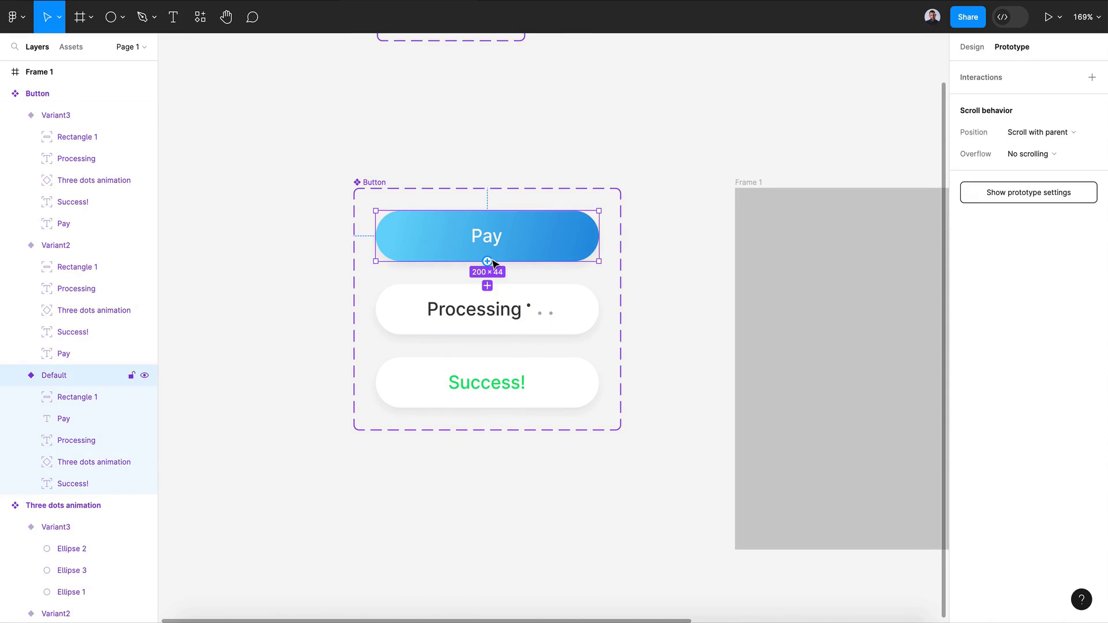
{"action": "left_click_drag", "start_coordinate": [487, 261], "coordinate": [485, 313]}
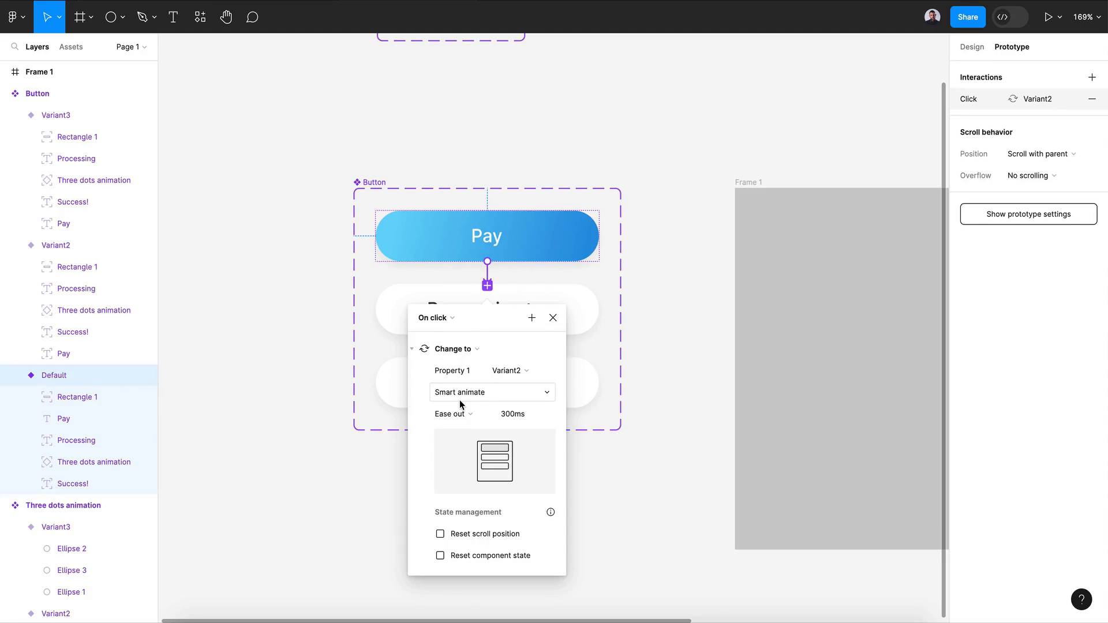
- Give the Pay→Processing transition a custom bezier curve of 0.67, 0.19, 0.2, 0.96
{"action": "left_click", "coordinate": [468, 414]}
{"action": "left_click", "coordinate": [490, 494]}
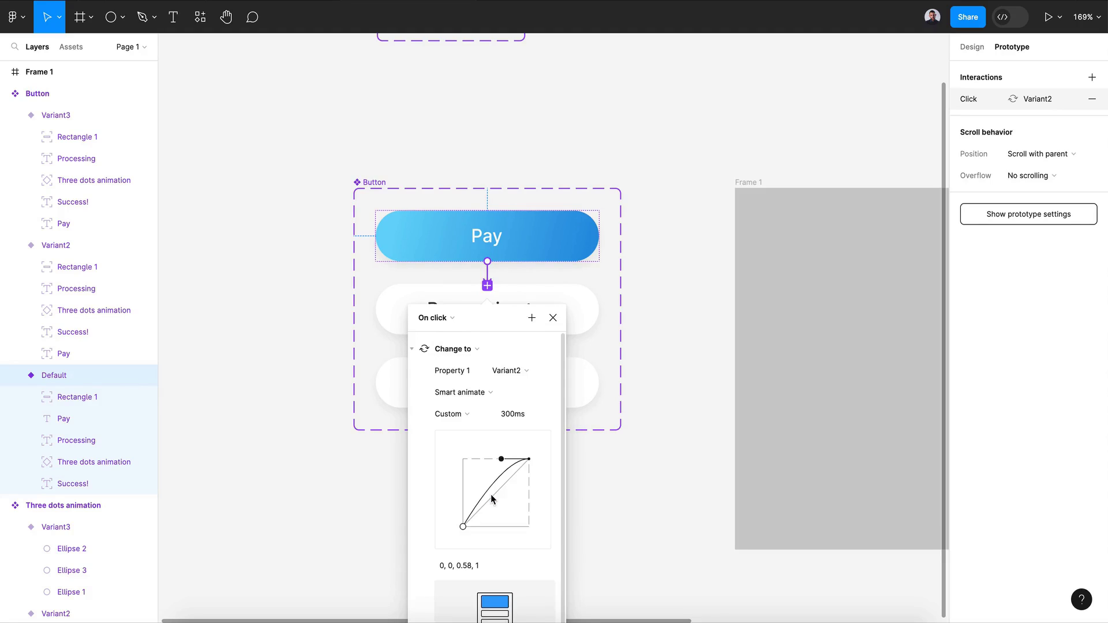
{"action": "left_click_drag", "start_coordinate": [464, 529], "coordinate": [507, 527]}
{"action": "left_click_drag", "start_coordinate": [503, 460], "coordinate": [483, 463]}
{"action": "left_click_drag", "start_coordinate": [507, 527], "coordinate": [507, 514]}
{"action": "left_click_drag", "start_coordinate": [482, 461], "coordinate": [477, 463]}
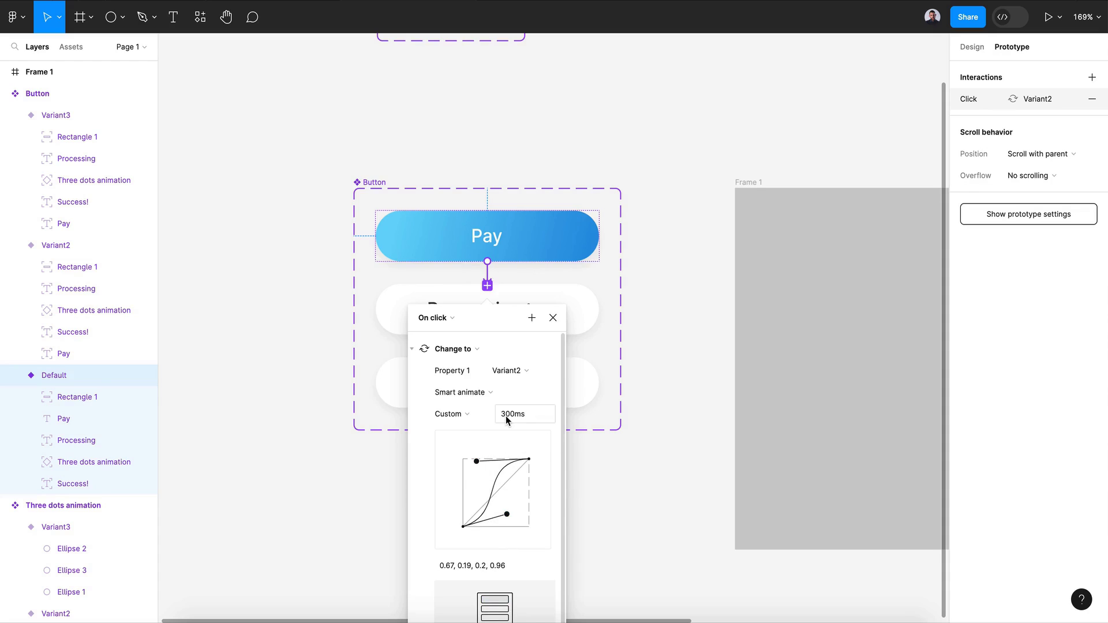
{"action": "left_click_drag", "start_coordinate": [507, 416], "coordinate": [498, 415]}
- Link the Processing variant to Success! with an After delay trigger of 2000ms
{"action": "left_click", "coordinate": [529, 310]}
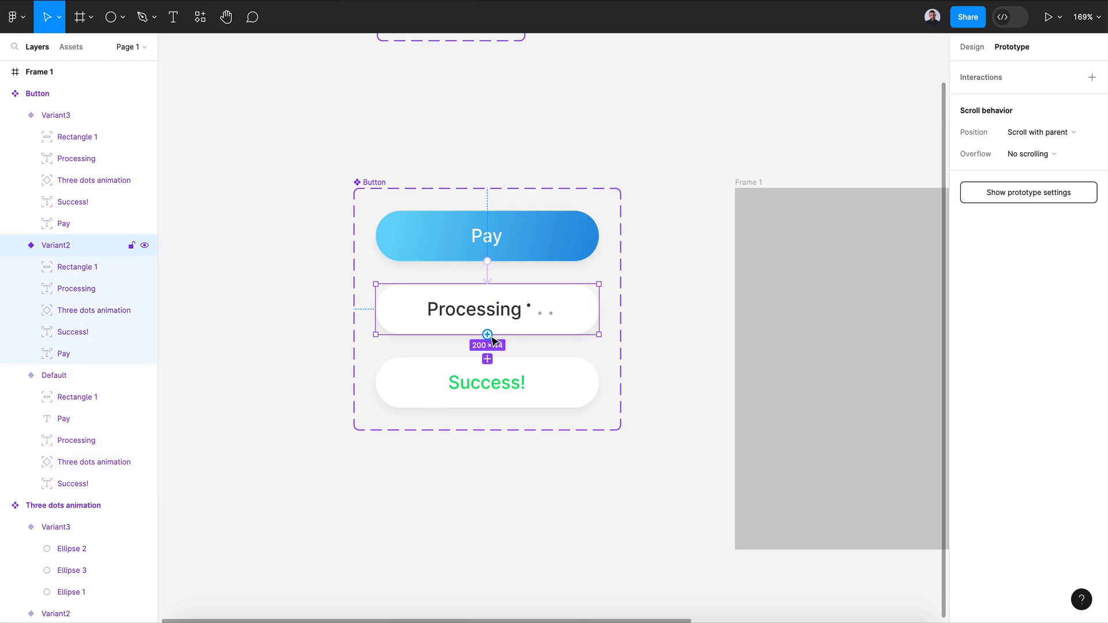
{"action": "left_click_drag", "start_coordinate": [488, 335], "coordinate": [490, 371]}
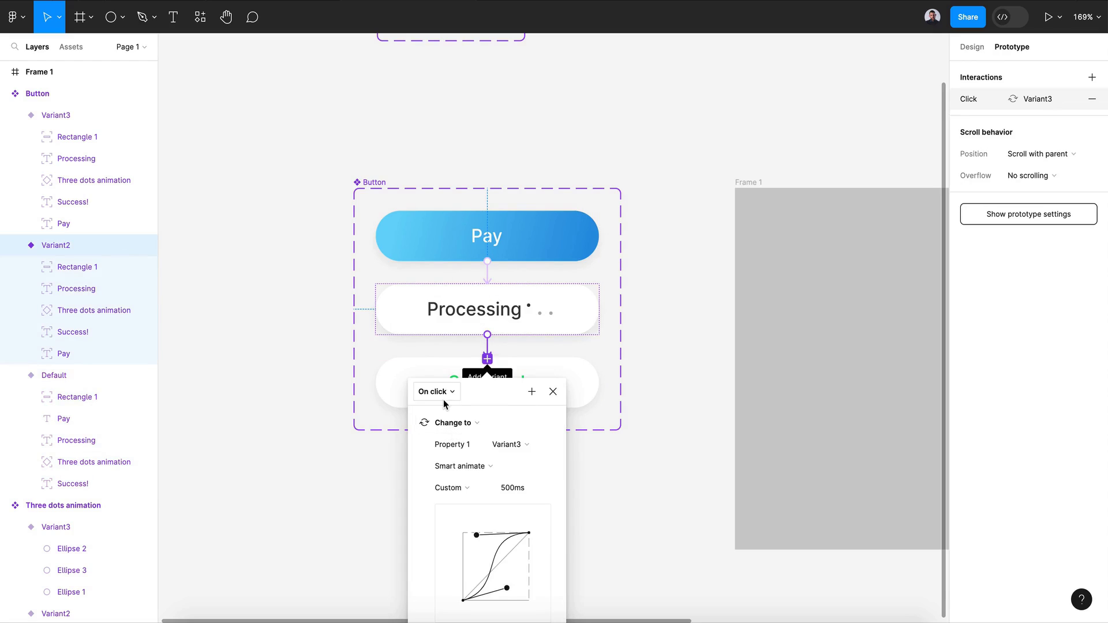
{"action": "left_click", "coordinate": [436, 392]}
{"action": "left_click", "coordinate": [455, 559]}
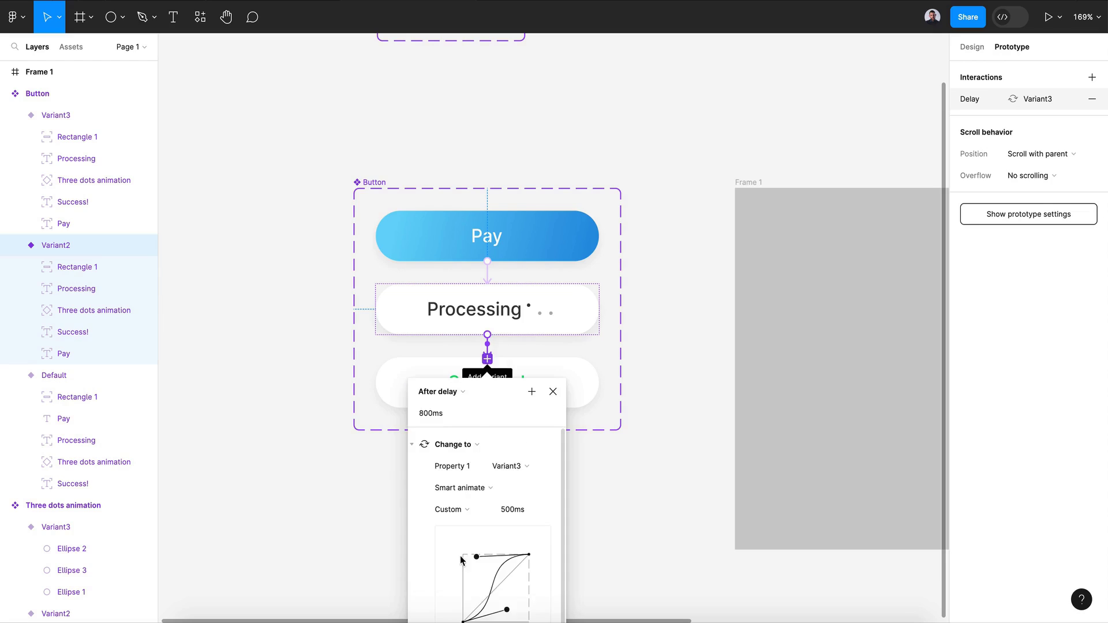
{"action": "scroll", "coordinate": [487, 542], "scroll_direction": "down", "scroll_amount": 1}
{"action": "left_click", "coordinate": [430, 419]}
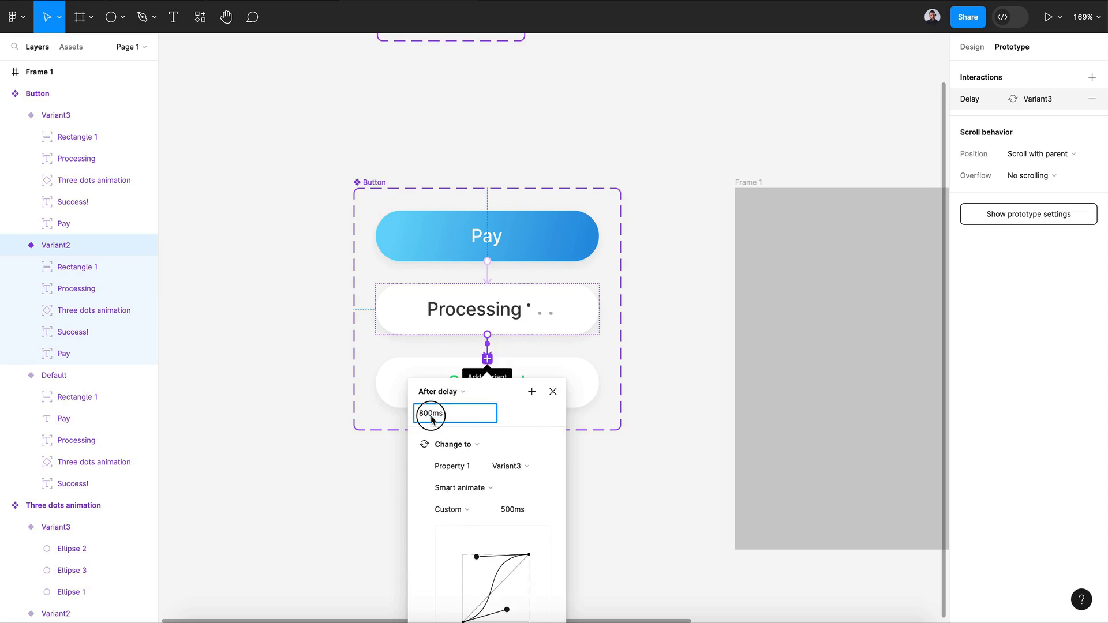
{"action": "left_click_drag", "start_coordinate": [431, 415], "coordinate": [410, 418]}
{"action": "type", "text": "1"}
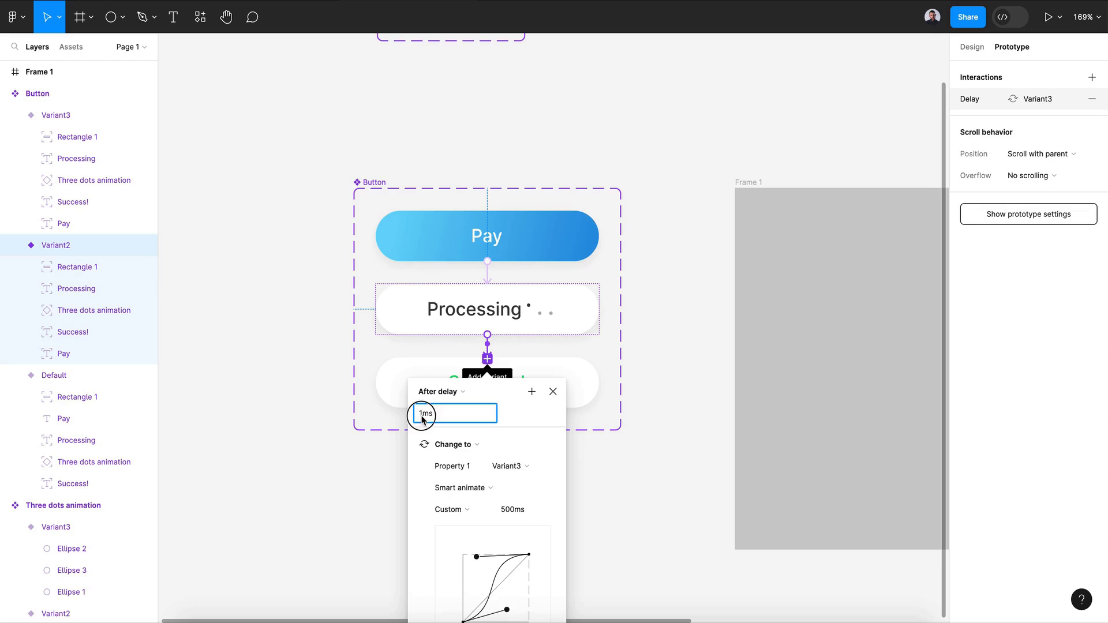
{"action": "key", "text": "BackSpace"}
{"action": "type", "text": "2000"}
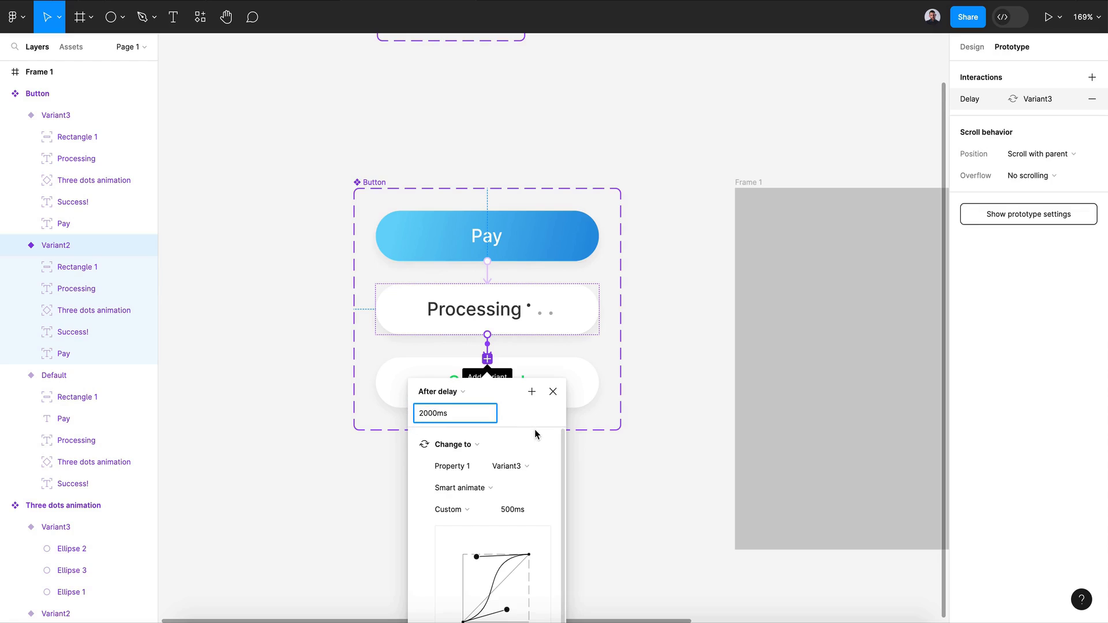
{"action": "left_click", "coordinate": [535, 429]}
- Make the Processing→Success! transition Bouncy with a 1200ms duration
{"action": "double_click", "coordinate": [505, 511]}
{"action": "type", "text": "1200"}
{"action": "scroll", "coordinate": [553, 524], "scroll_direction": "down", "scroll_amount": 2}
{"action": "scroll", "coordinate": [553, 524], "scroll_direction": "up", "scroll_amount": 1}
{"action": "left_click", "coordinate": [468, 500]}
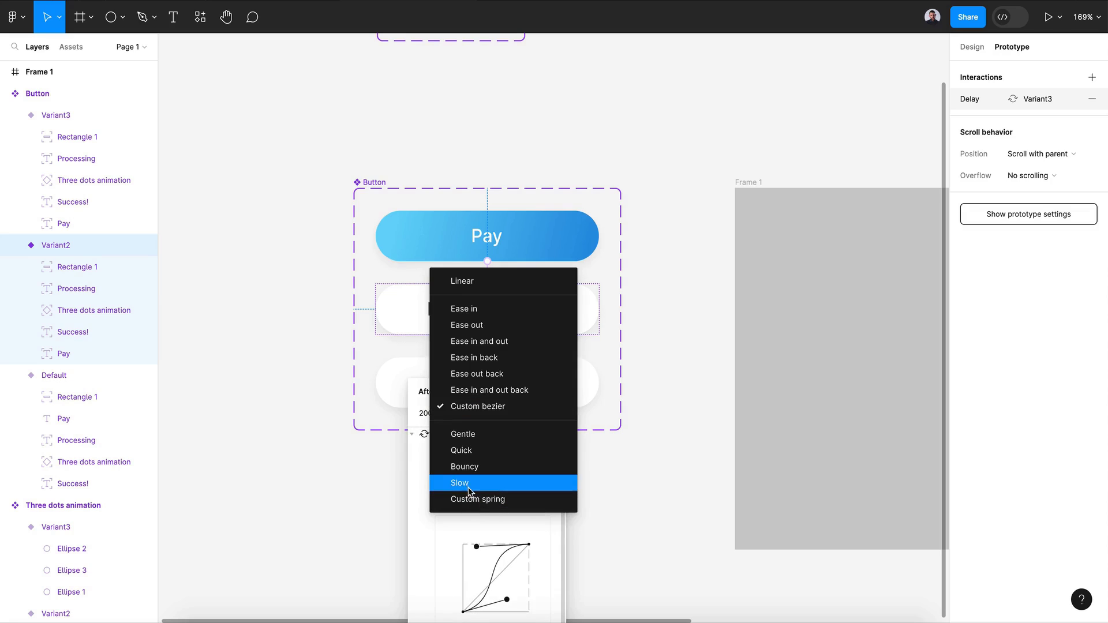
{"action": "left_click", "coordinate": [479, 463]}
{"action": "left_click", "coordinate": [496, 510]}
{"action": "type", "text": "1200ms"}
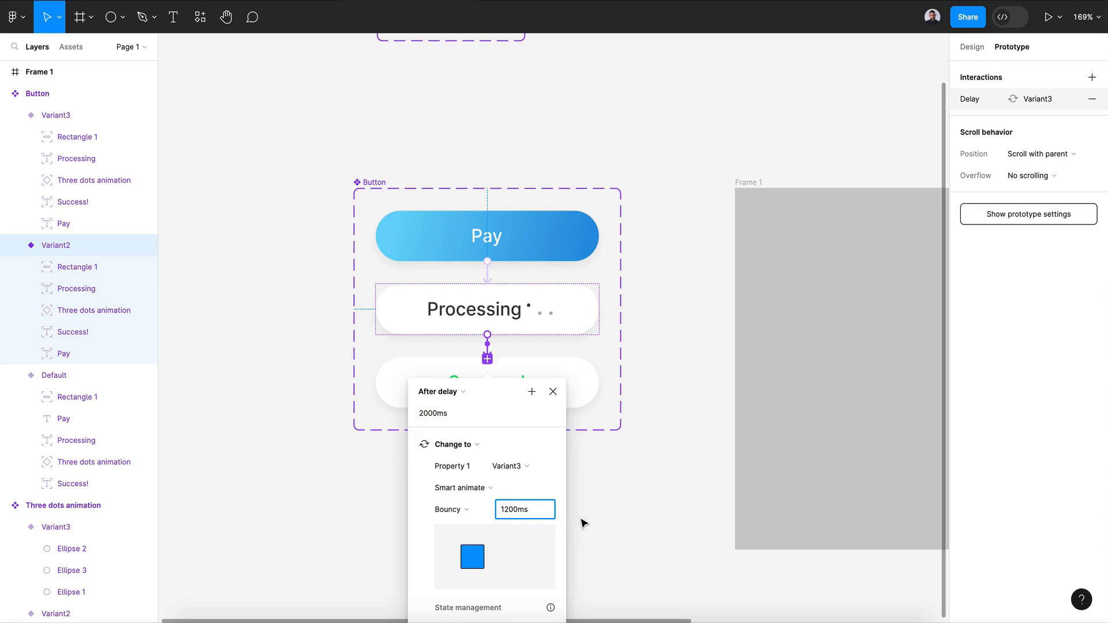
{"action": "key", "text": "Return"}
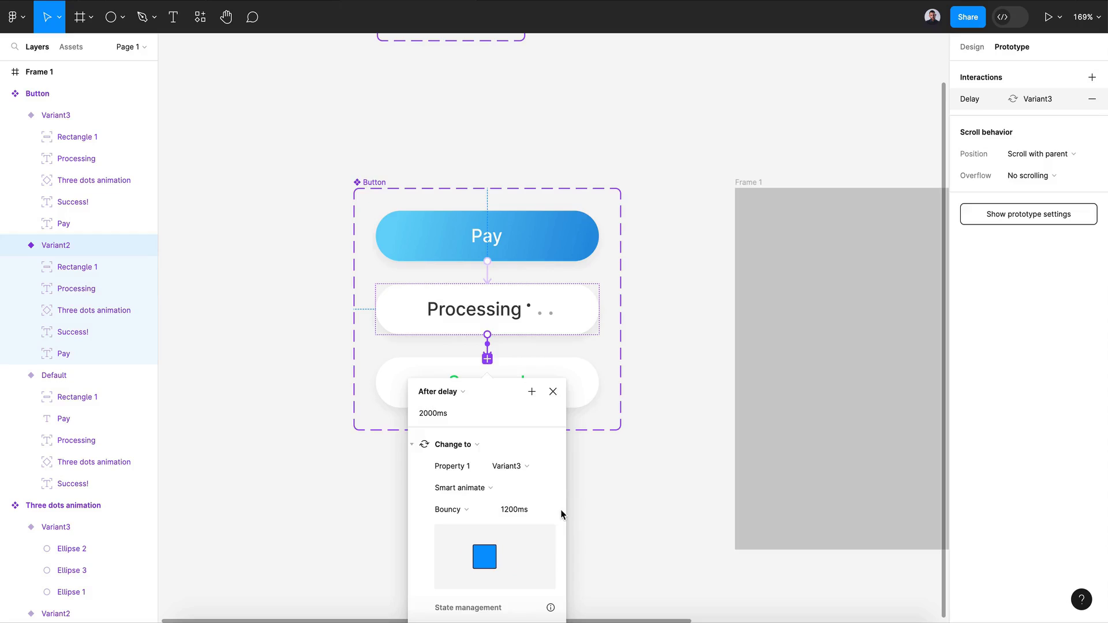
- Link the Success! variant back to Pay on click with Ease in over 300ms
{"action": "left_click", "coordinate": [584, 376]}
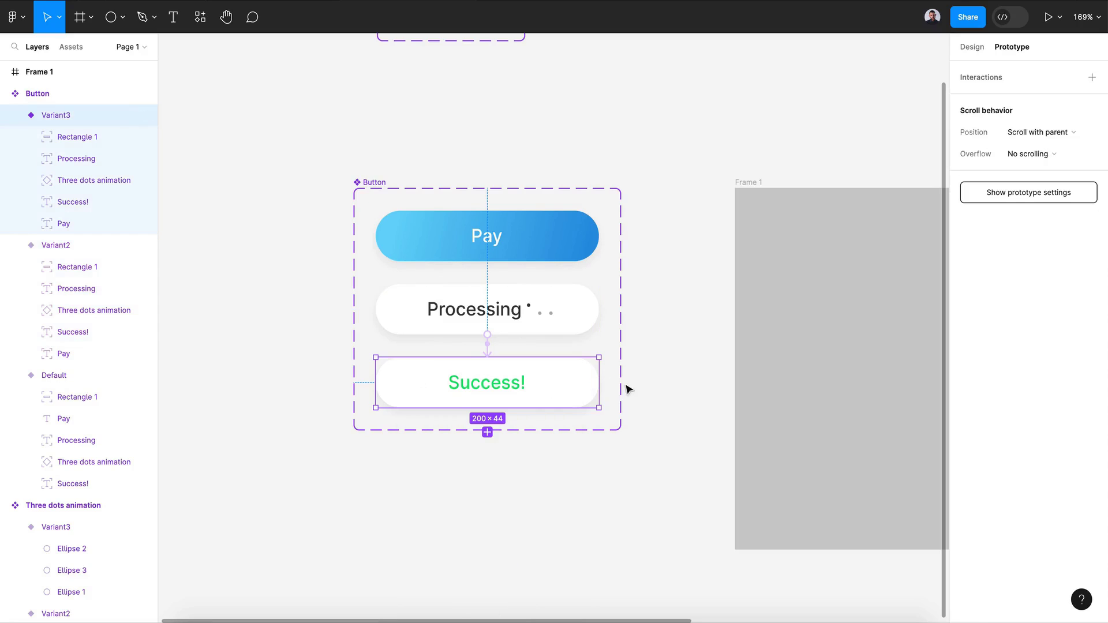
{"action": "left_click_drag", "start_coordinate": [599, 383], "coordinate": [515, 245]}
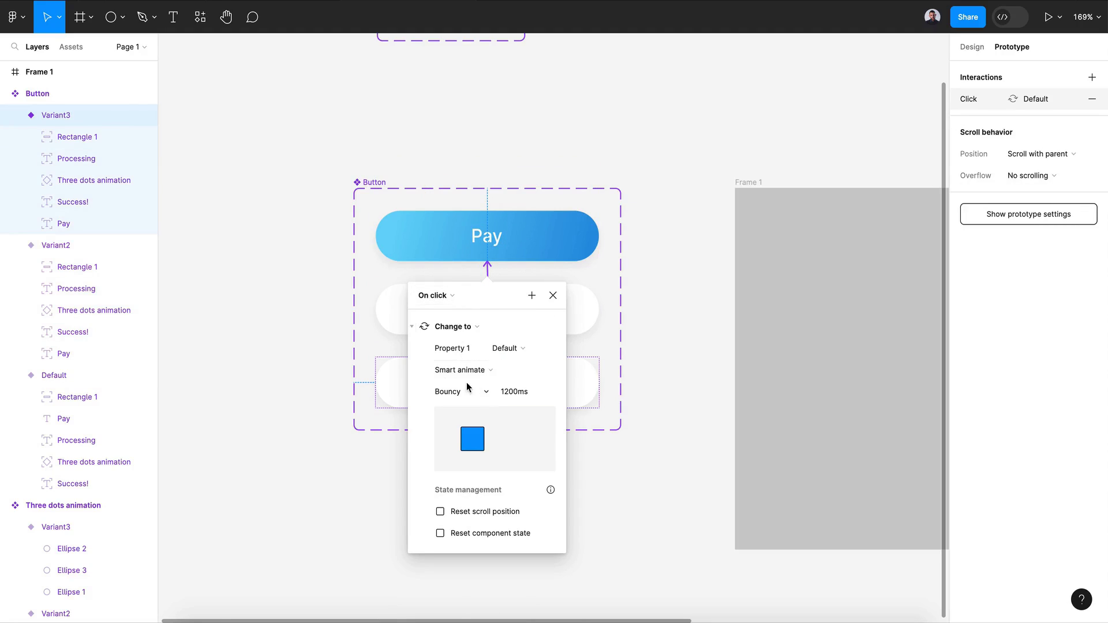
{"action": "left_click_drag", "start_coordinate": [510, 392], "coordinate": [478, 394]}
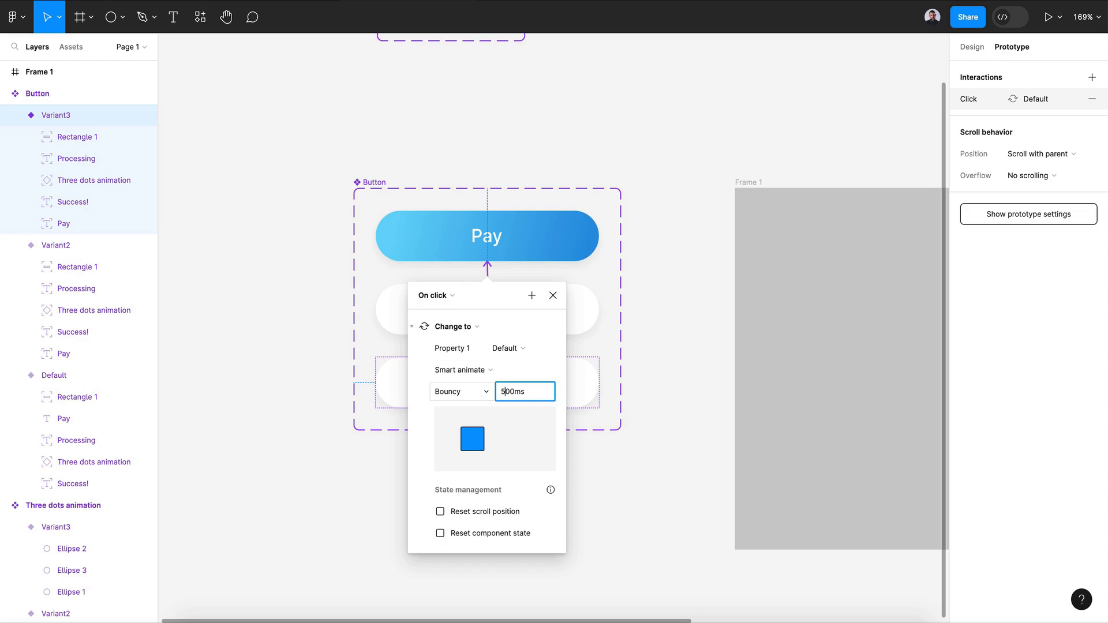
{"action": "left_click", "coordinate": [468, 391]}
{"action": "left_click", "coordinate": [499, 234]}
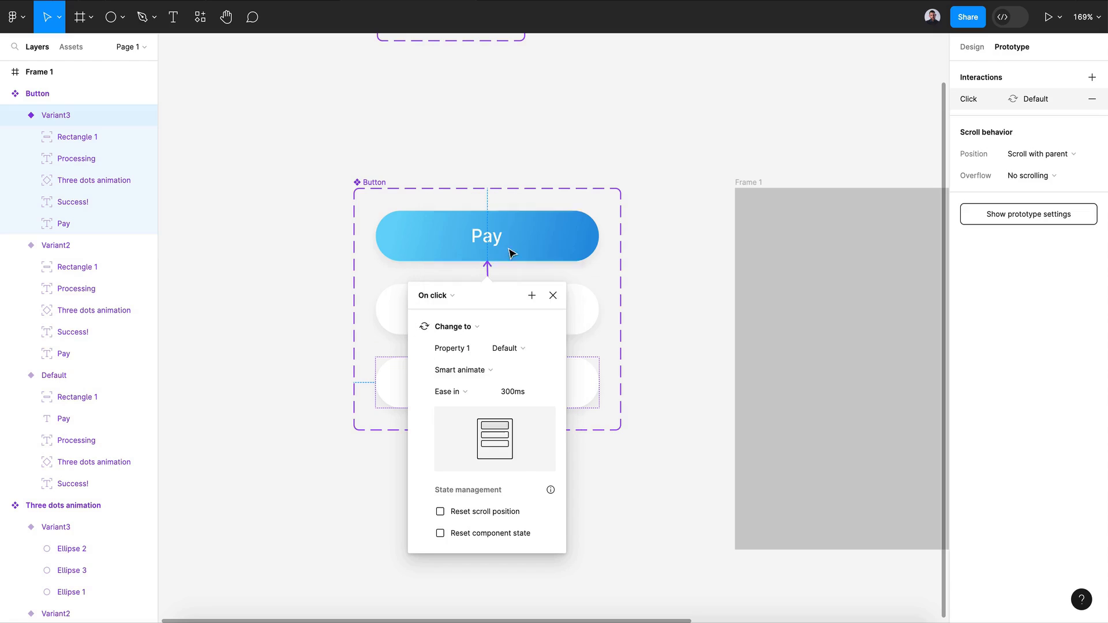
{"action": "left_click", "coordinate": [553, 296]}
{"action": "left_click", "coordinate": [639, 401]}
{"action": "scroll", "coordinate": [639, 407], "scroll_direction": "down", "scroll_amount": 6}
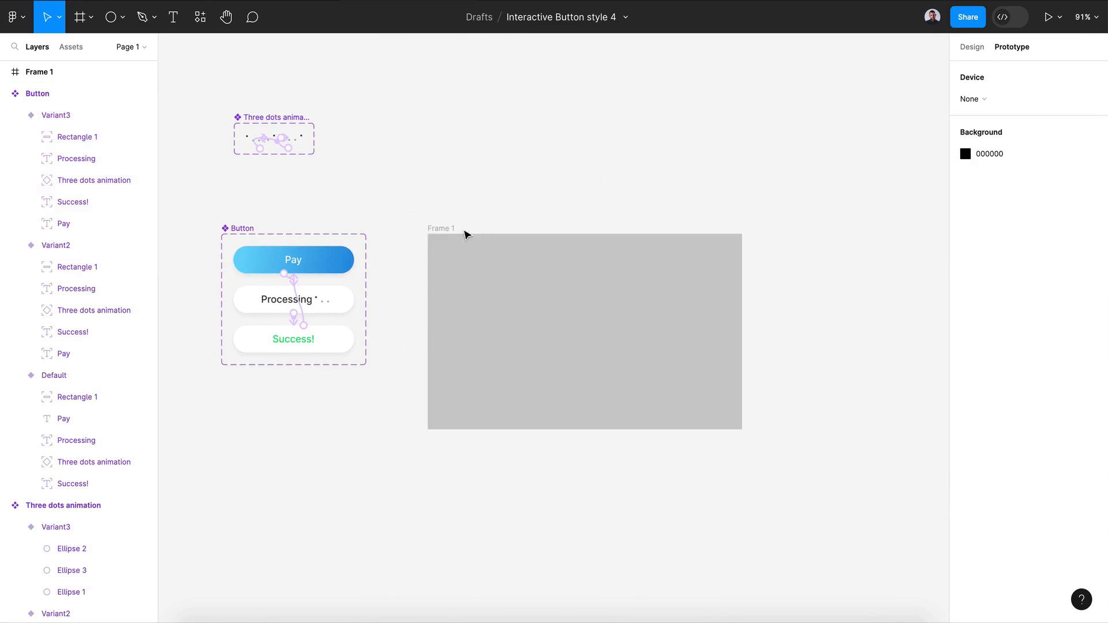
- Place a Button instance from Assets in the centre of Frame 1 and change its fill to E2F8FF
{"action": "left_click", "coordinate": [73, 49]}
{"action": "left_click_drag", "start_coordinate": [31, 185], "coordinate": [584, 337]}
{"action": "left_click", "coordinate": [445, 228]}
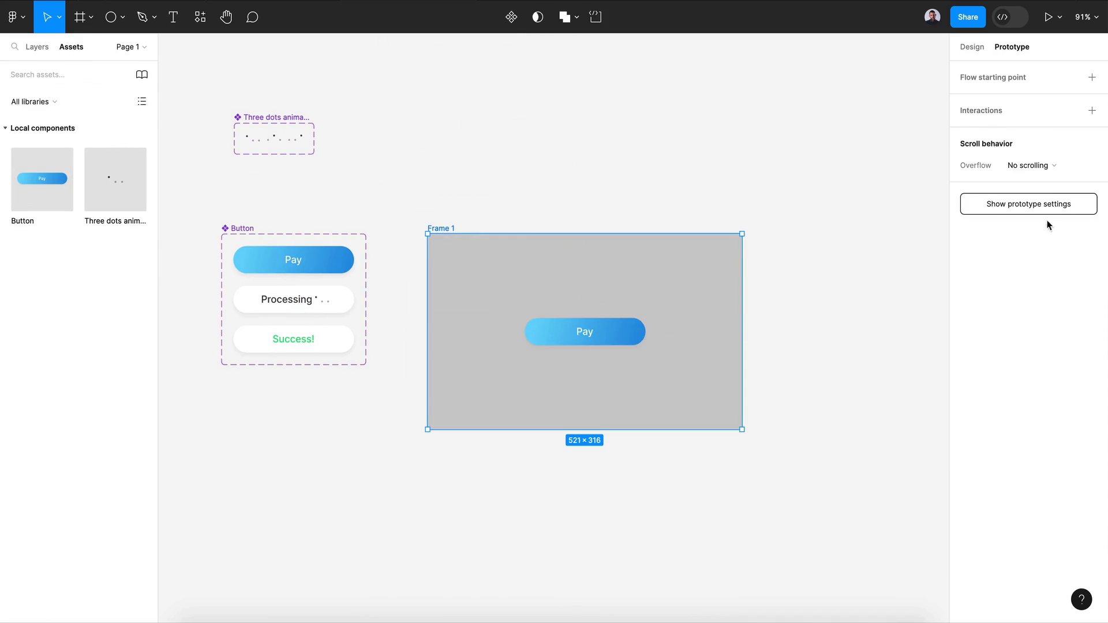
{"action": "left_click", "coordinate": [973, 47]}
{"action": "left_click", "coordinate": [966, 368]}
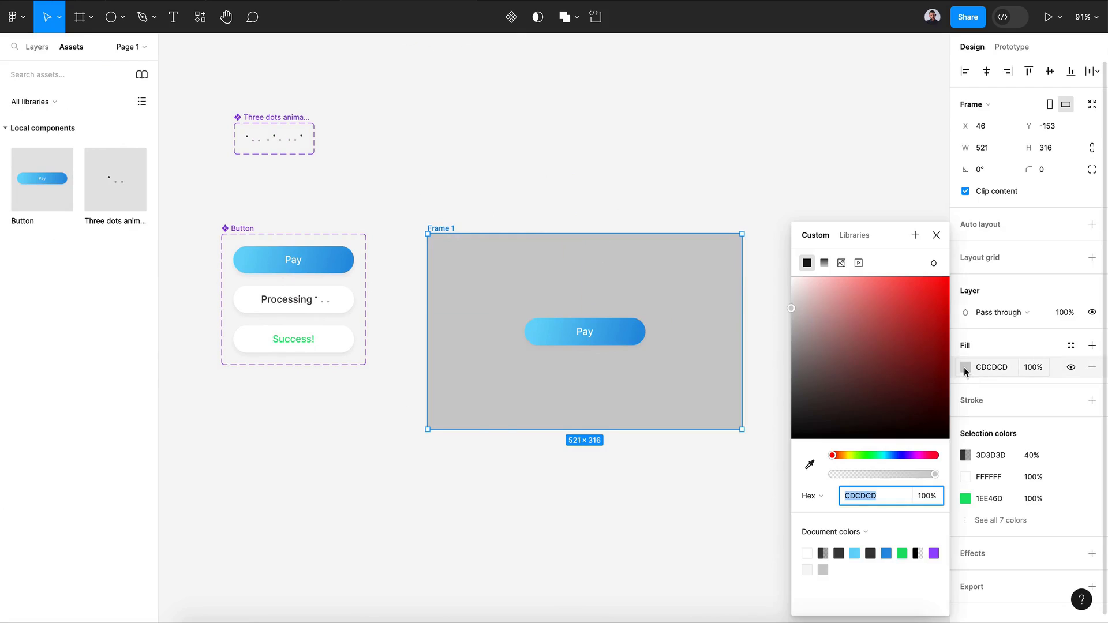
{"action": "type", "text": "E2F8FF"}
{"action": "key", "text": "Return"}
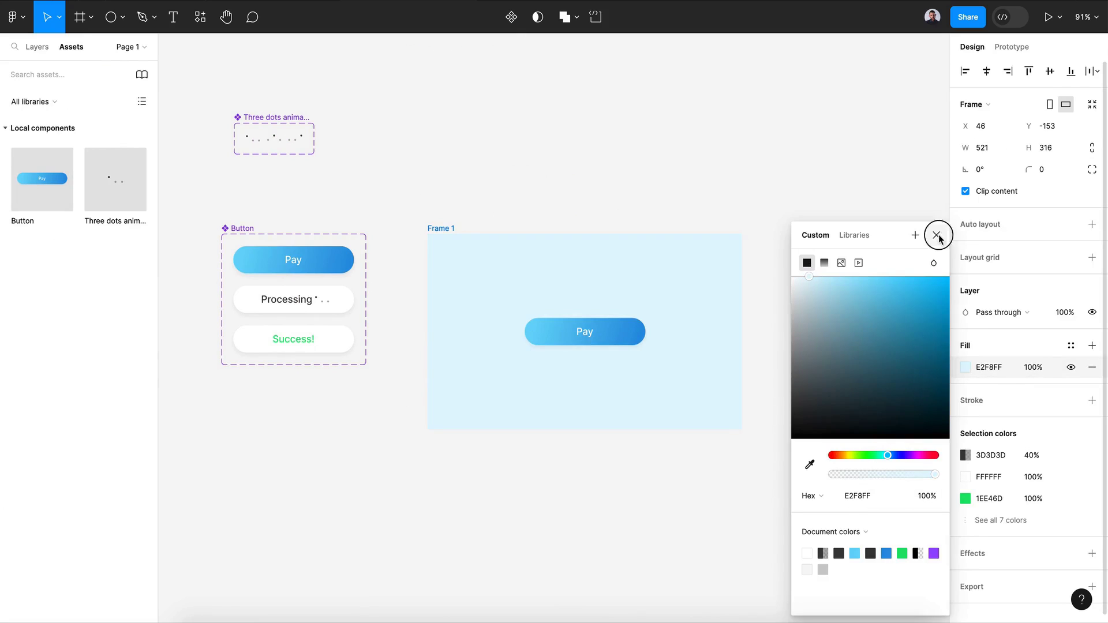
{"action": "left_click", "coordinate": [936, 235]}
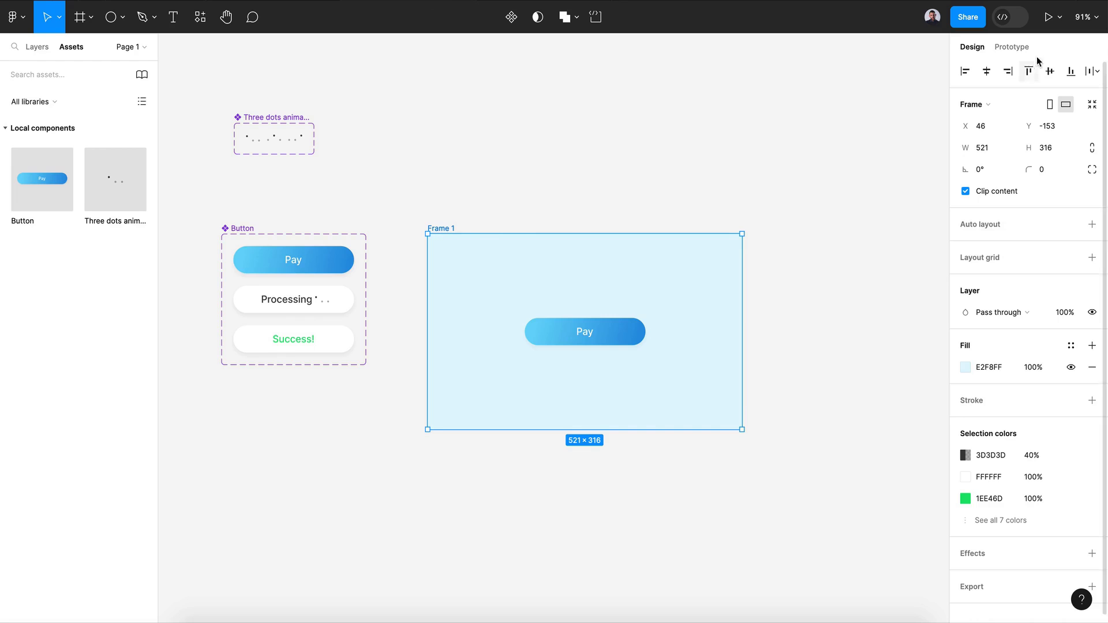
- Start the prototype preview with the Present button in the toolbar
{"action": "left_click", "coordinate": [1047, 17]}
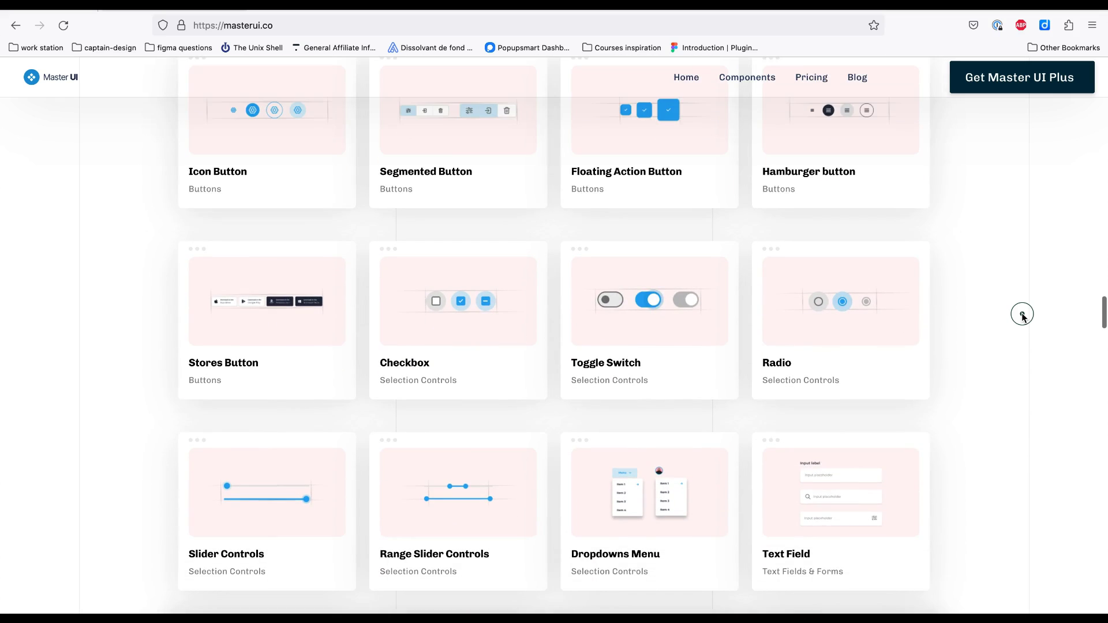
- Scroll the masterui.co catalogue down to the Sidebar, Payment form and Credit Cards entries
{"action": "scroll", "coordinate": [1023, 314], "scroll_direction": "down", "scroll_amount": 6}
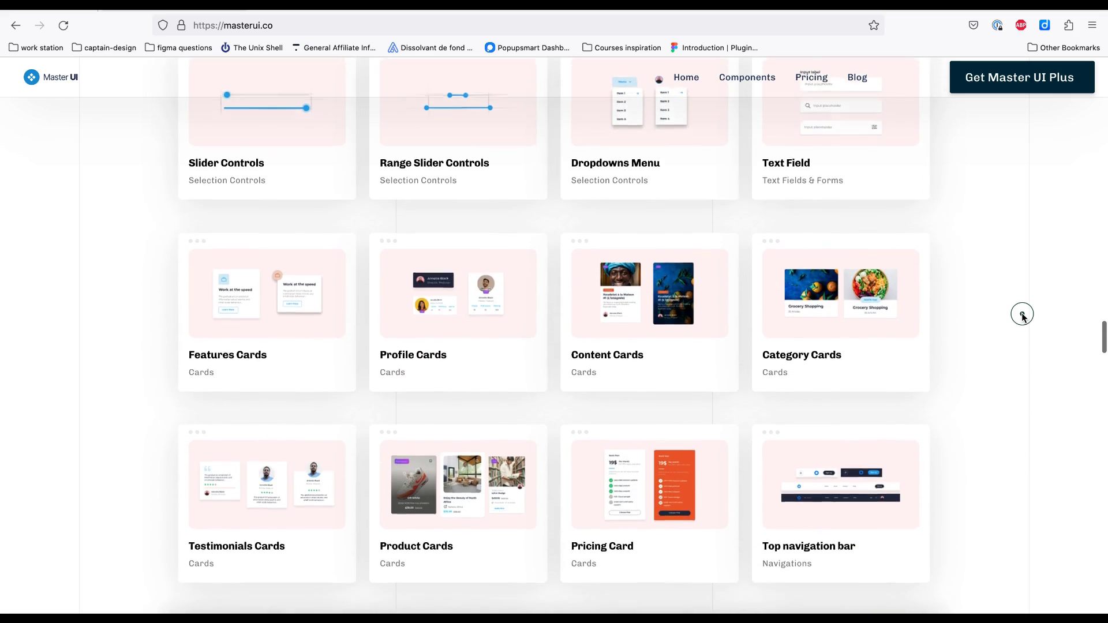
{"action": "scroll", "coordinate": [1023, 315], "scroll_direction": "down", "scroll_amount": 3}
{"action": "scroll", "coordinate": [1023, 315], "scroll_direction": "down", "scroll_amount": 3}
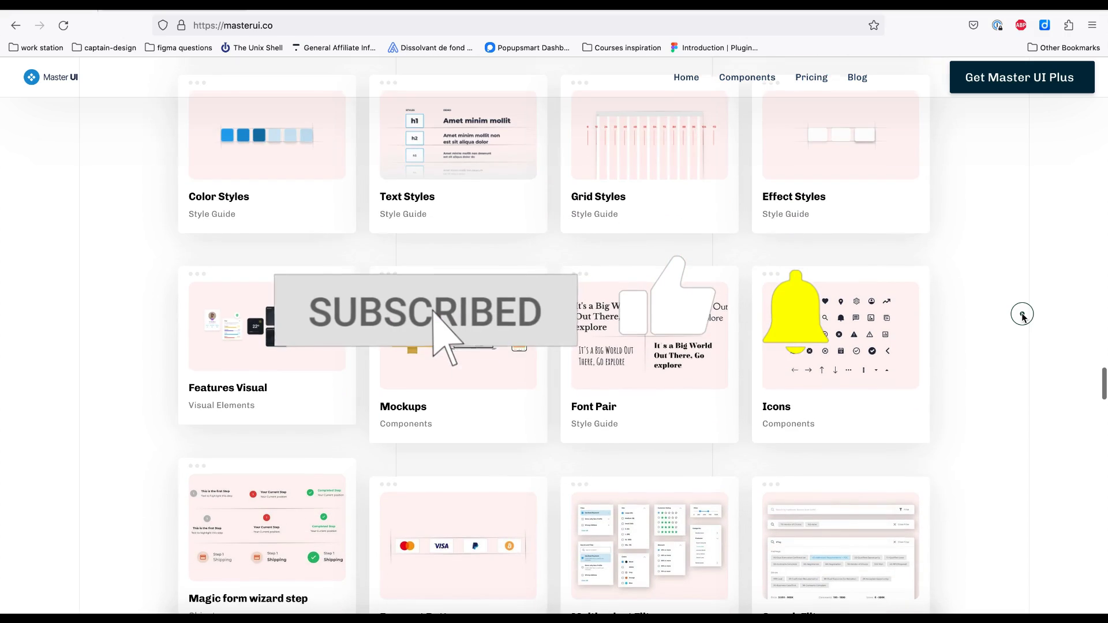
{"action": "scroll", "coordinate": [1023, 315], "scroll_direction": "down", "scroll_amount": 3}
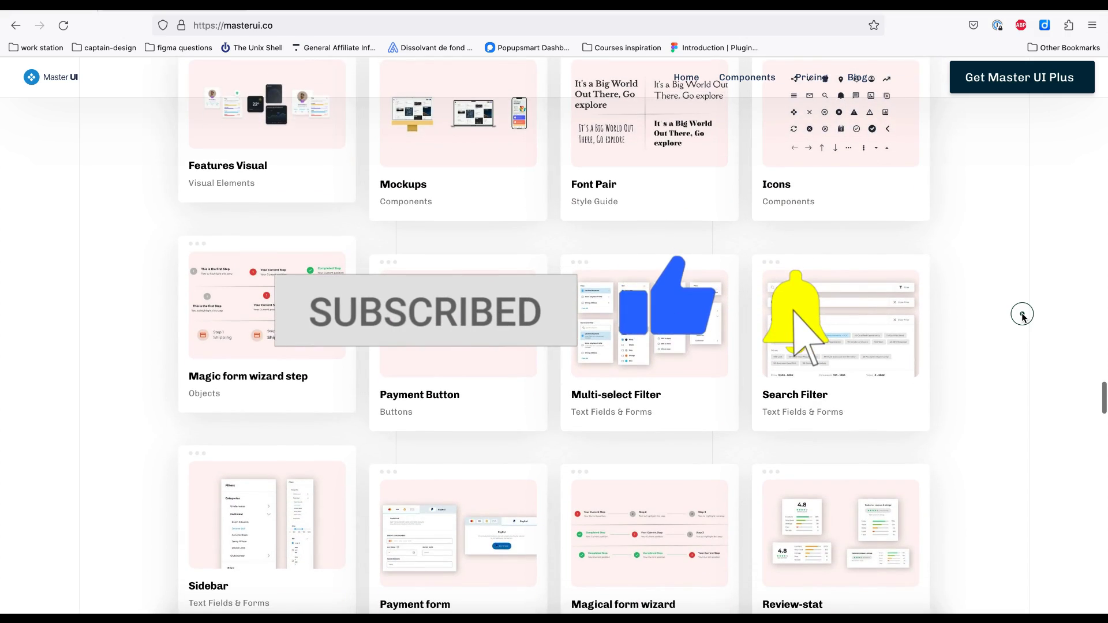
{"action": "scroll", "coordinate": [1023, 315], "scroll_direction": "down", "scroll_amount": 12}
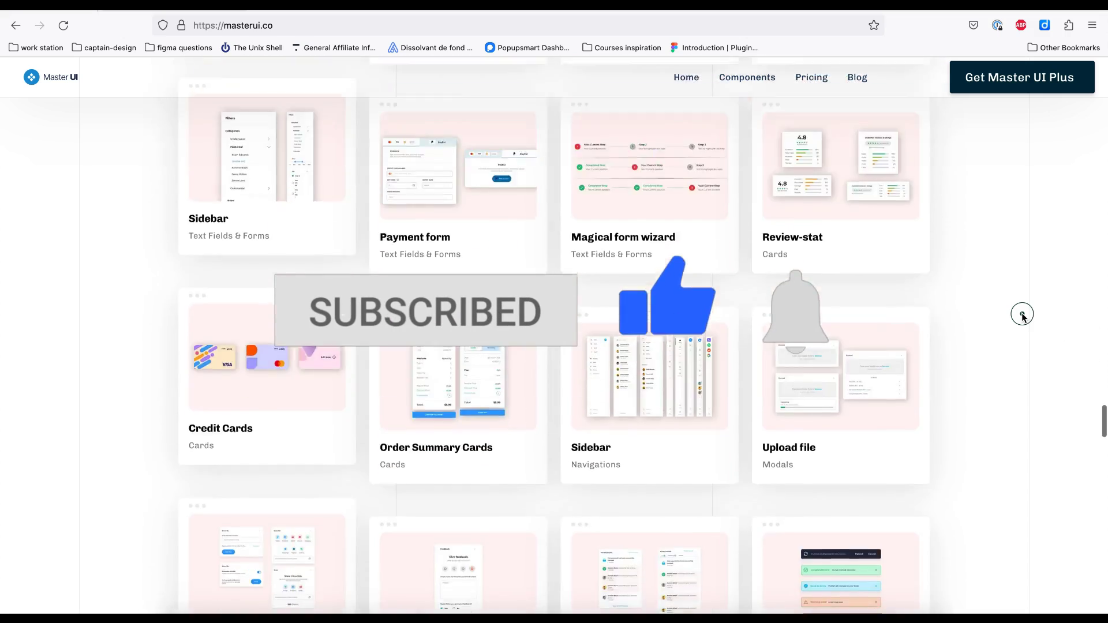